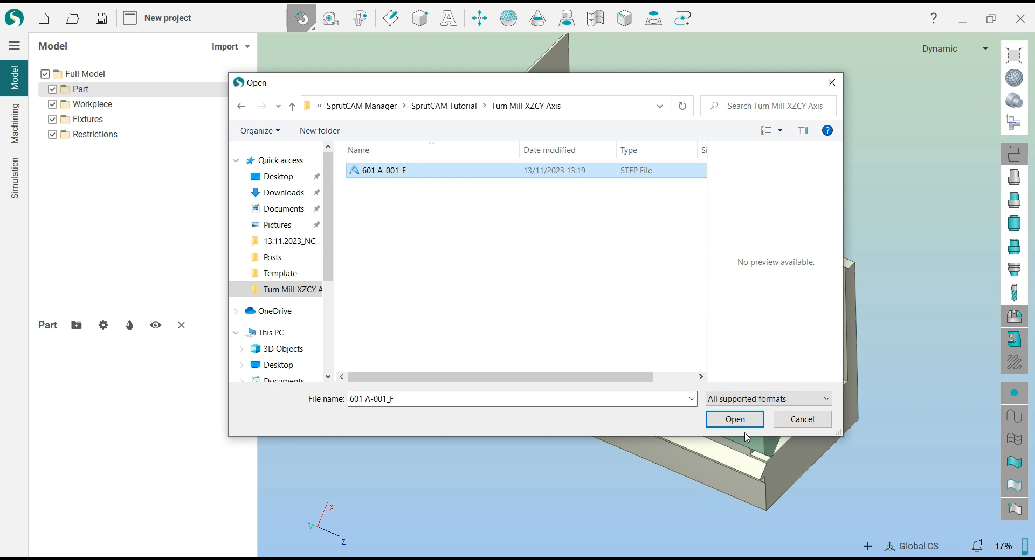
Import the 601 A-001_F STEP file into the Part folder.
{"action": "left_click", "coordinate": [753, 423]}
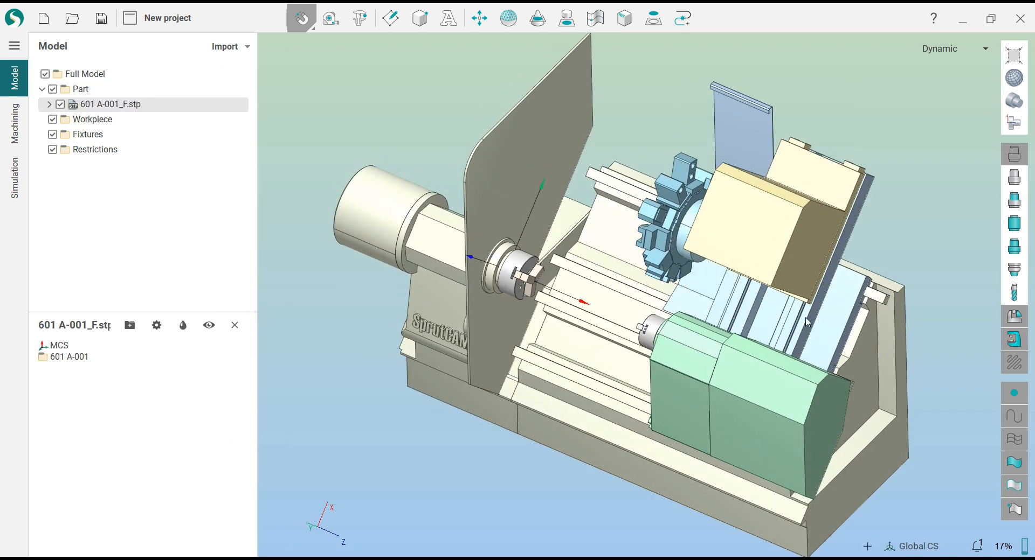
{"action": "middle_click_drag", "start_coordinate": [623, 282], "coordinate": [655, 219]}
{"action": "key", "text": "space"}
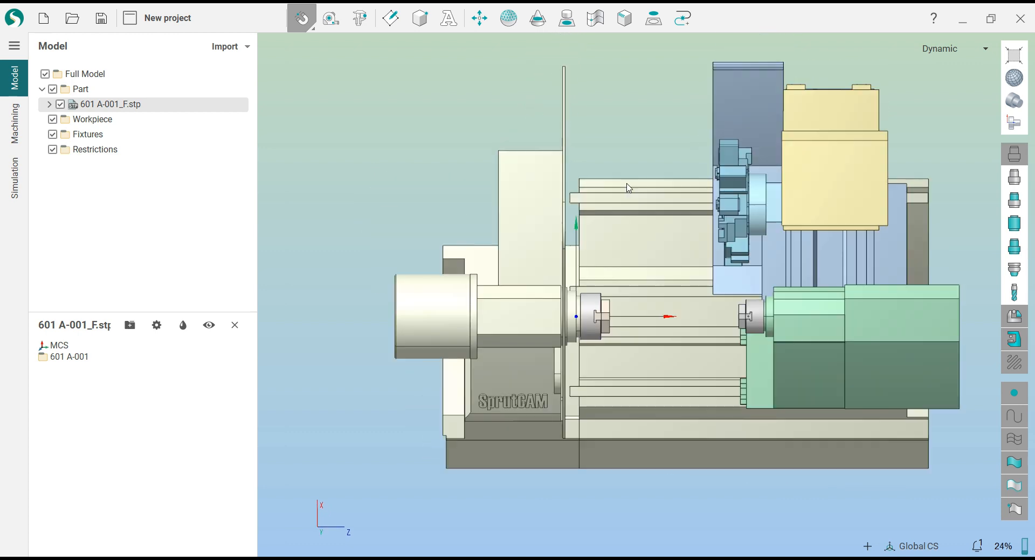
Turn on the machine's display in the machining setup and hide the machine in the model view so only the part shows.
{"action": "left_click", "coordinate": [22, 132]}
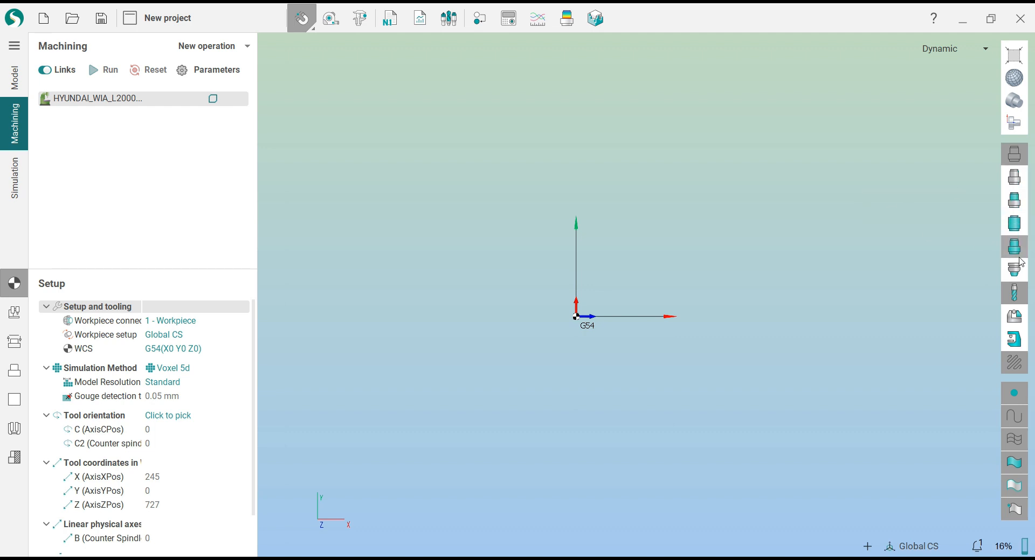
{"action": "left_click", "coordinate": [1017, 344]}
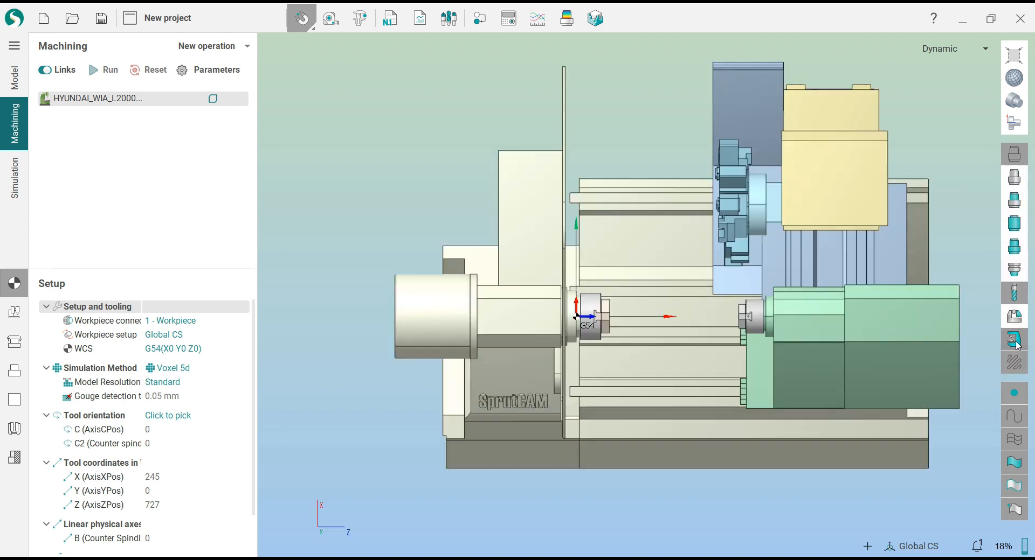
{"action": "left_click", "coordinate": [16, 80]}
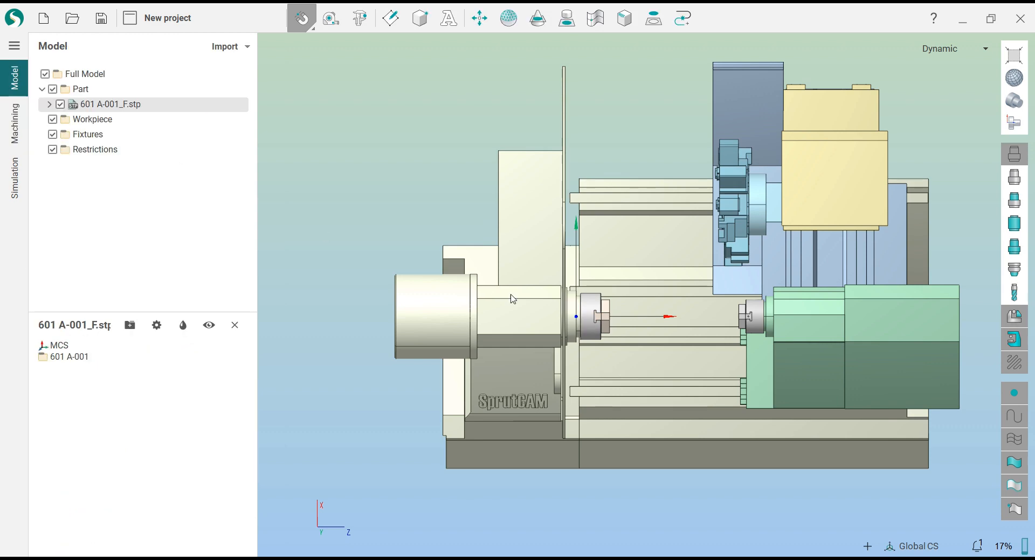
{"action": "scroll", "coordinate": [582, 326], "scroll_direction": "up", "scroll_amount": 3}
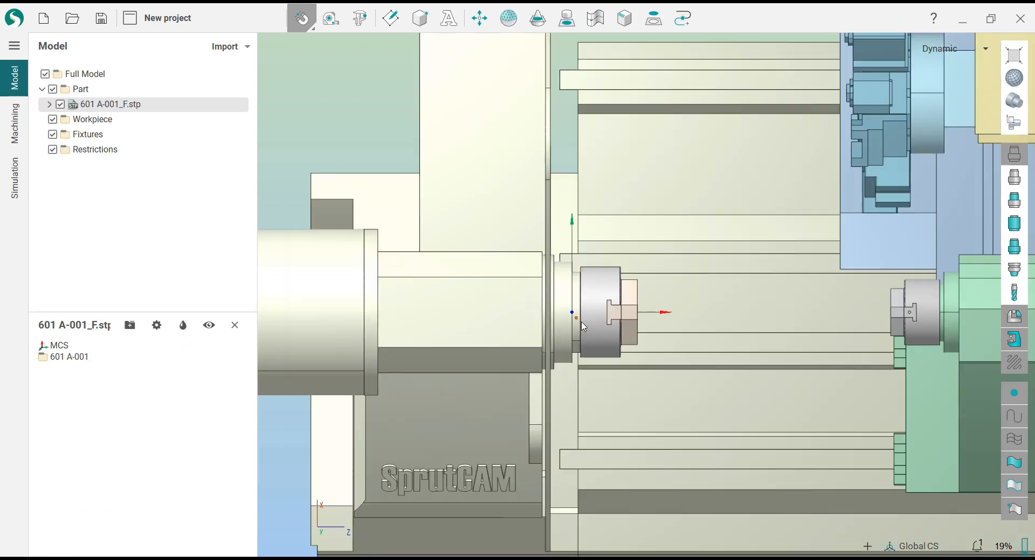
{"action": "left_click", "coordinate": [1013, 344]}
{"action": "scroll", "coordinate": [603, 328], "scroll_direction": "up", "scroll_amount": 2}
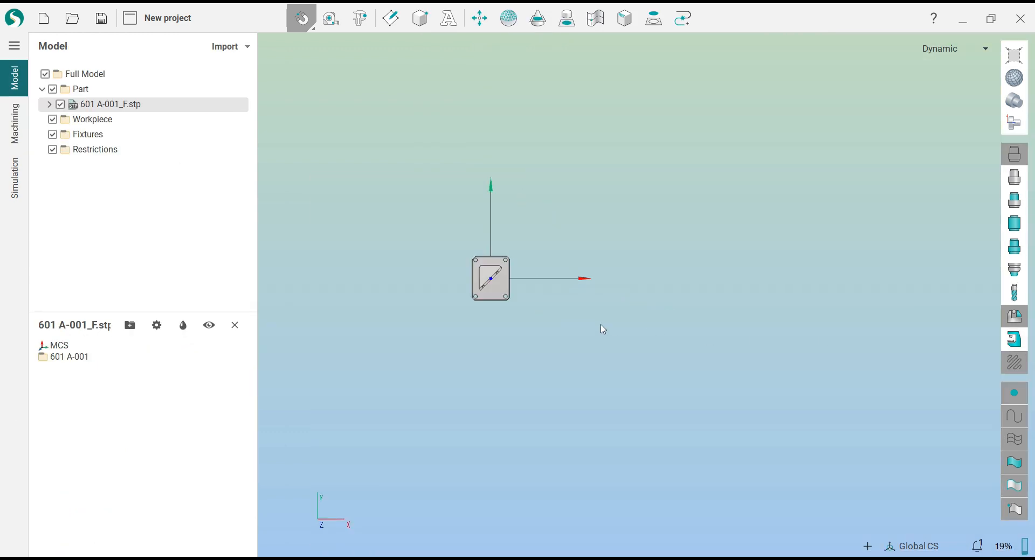
{"action": "scroll", "coordinate": [452, 301], "scroll_direction": "up", "scroll_amount": 3}
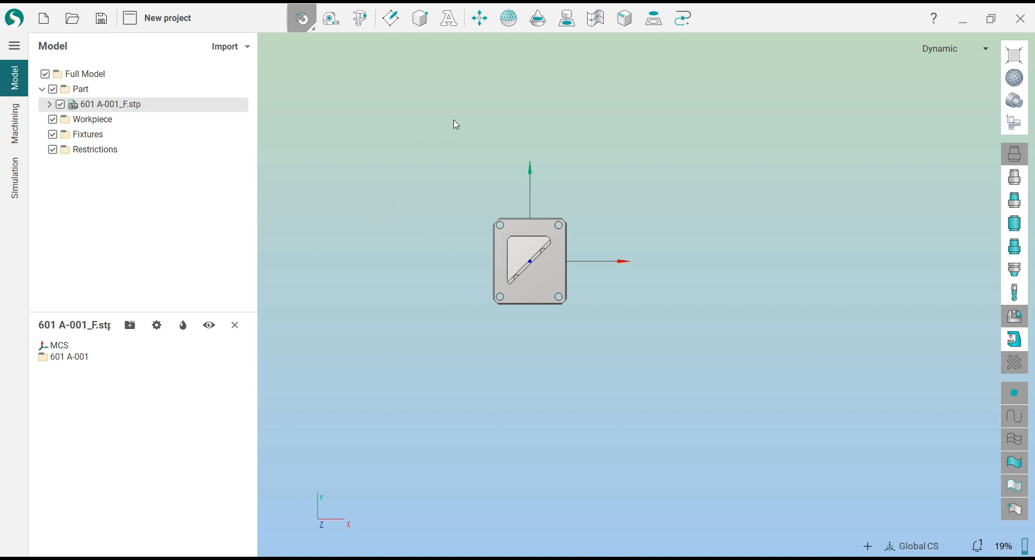
Rotate the imported part 90 degrees around the Y axis.
{"action": "left_click", "coordinate": [479, 19]}
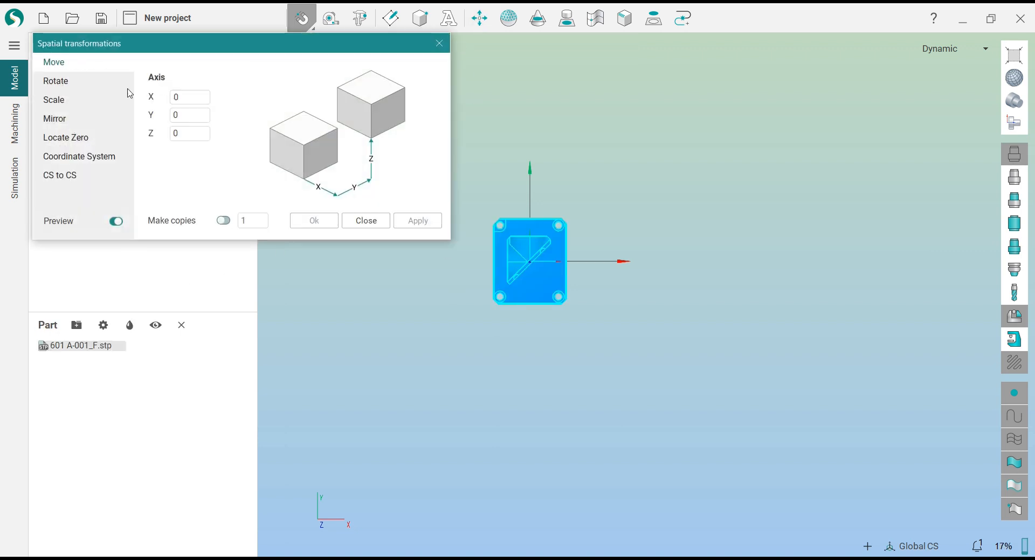
{"action": "left_click", "coordinate": [70, 85]}
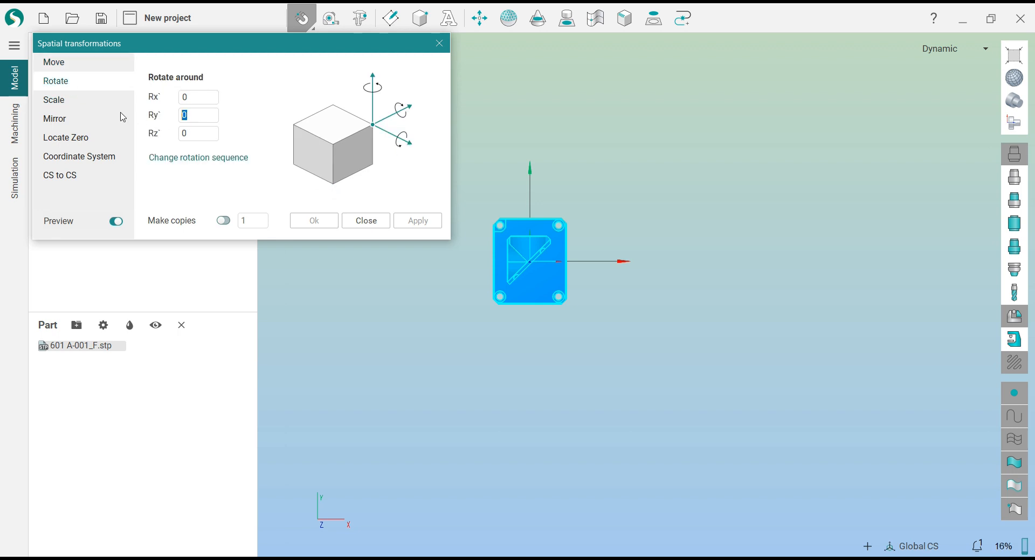
{"action": "type", "text": "90"}
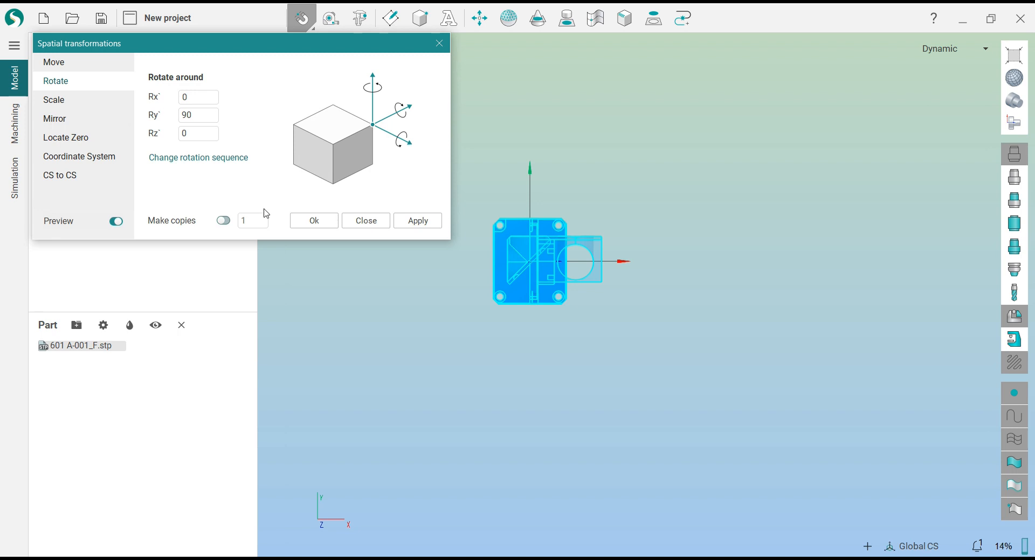
{"action": "left_click", "coordinate": [314, 220]}
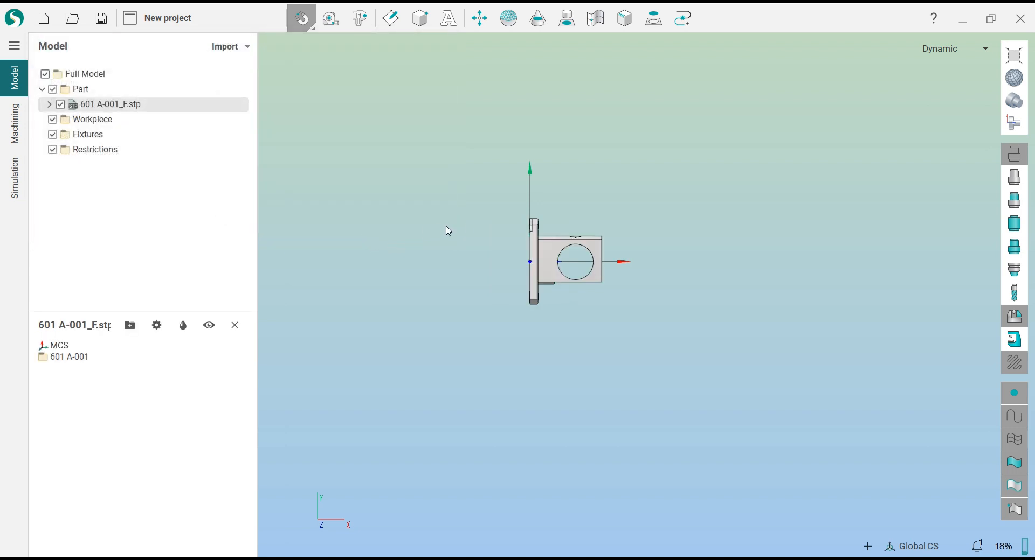
Relocate the part's zero point to X max, Y middle and Z middle.
{"action": "left_click", "coordinate": [479, 22]}
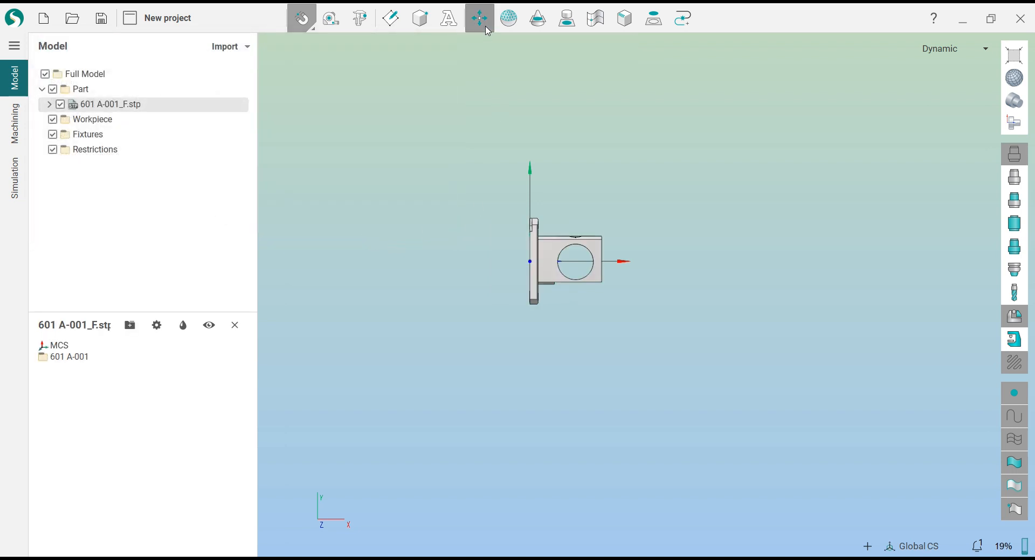
{"action": "right_click_drag", "start_coordinate": [509, 166], "coordinate": [618, 292]}
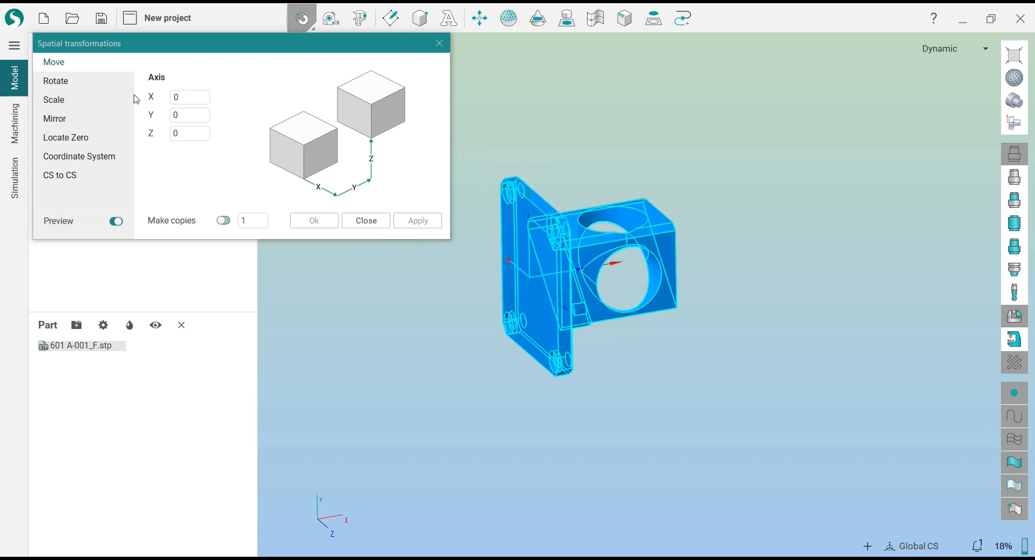
{"action": "left_click", "coordinate": [67, 136]}
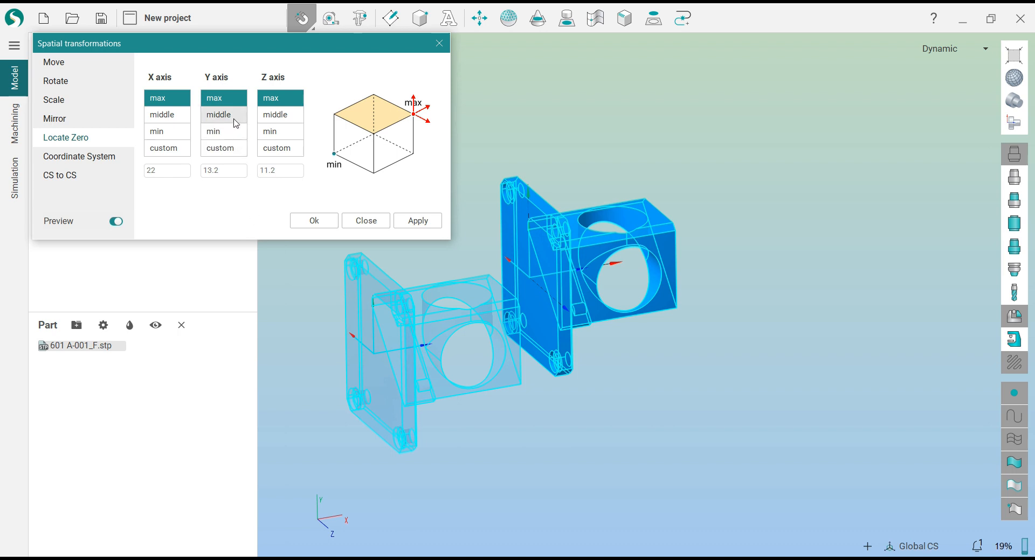
{"action": "left_click", "coordinate": [231, 115]}
{"action": "left_click", "coordinate": [269, 118]}
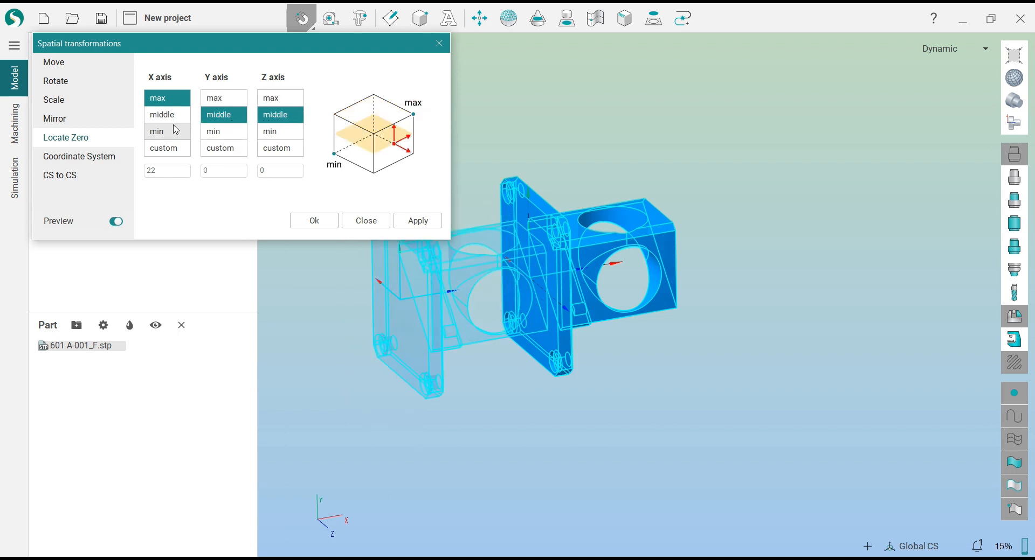
{"action": "left_click", "coordinate": [314, 221]}
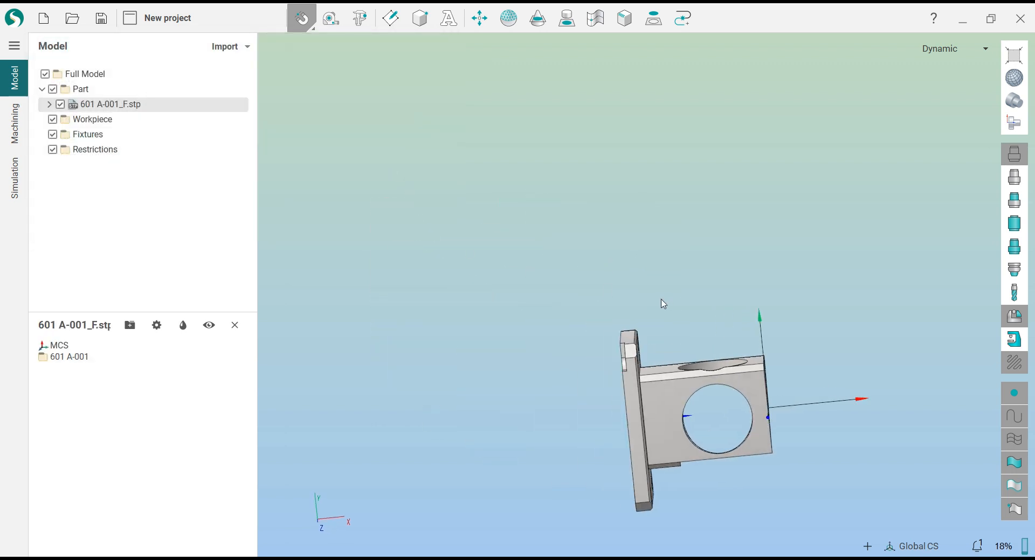
Inspect the repositioned part and measure the distances from its zero point to the base plate's corners.
{"action": "scroll", "coordinate": [576, 255], "scroll_direction": "down", "scroll_amount": 5}
{"action": "scroll", "coordinate": [665, 360], "scroll_direction": "up", "scroll_amount": 3}
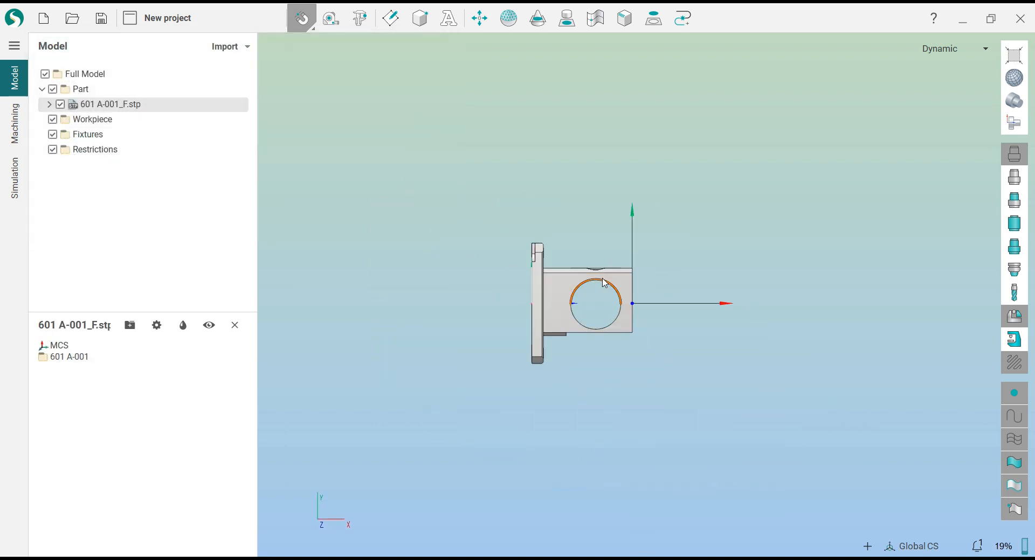
{"action": "middle_click_drag", "start_coordinate": [526, 302], "coordinate": [433, 310]}
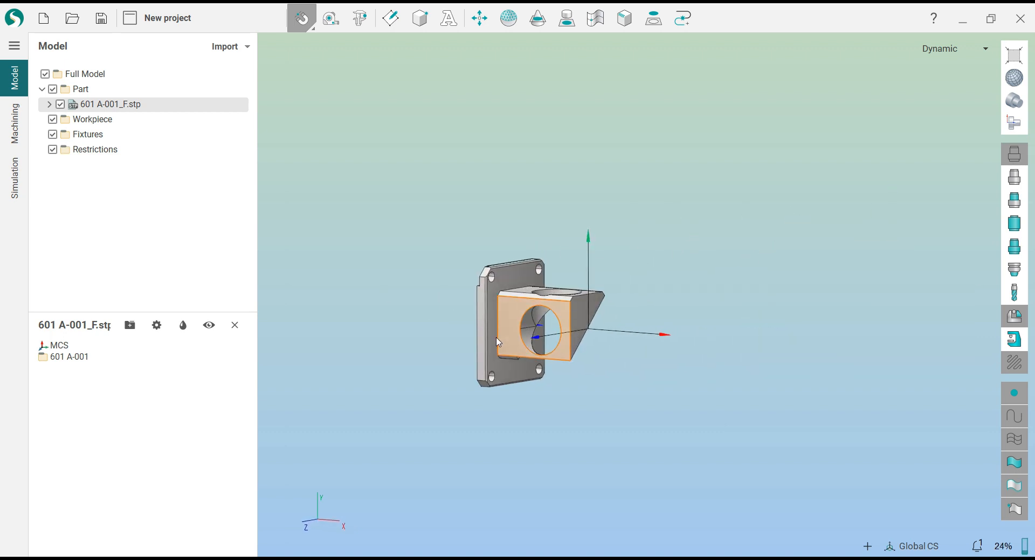
{"action": "middle_click_drag", "start_coordinate": [498, 343], "coordinate": [517, 313]}
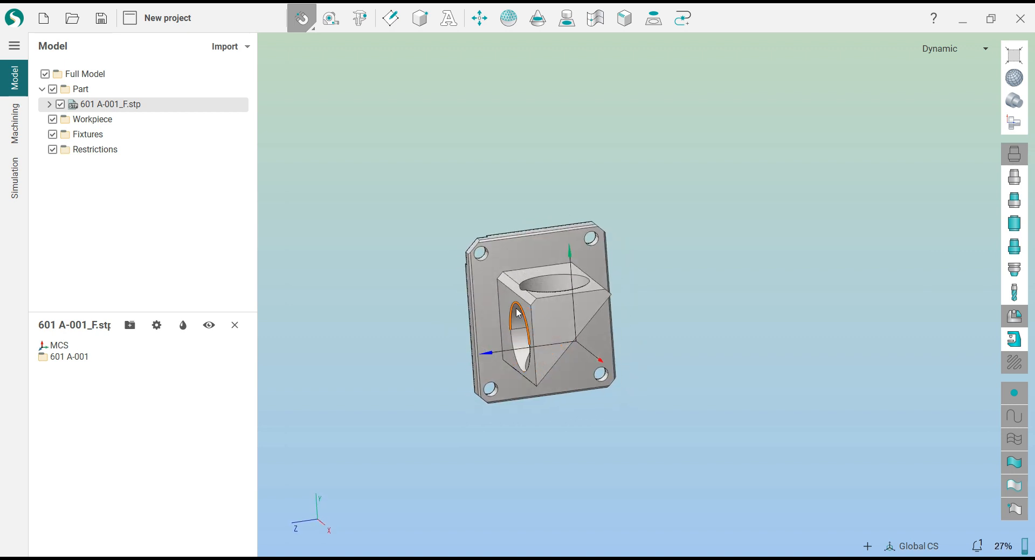
{"action": "scroll", "coordinate": [518, 313], "scroll_direction": "up", "scroll_amount": 2}
{"action": "left_click", "coordinate": [330, 18]}
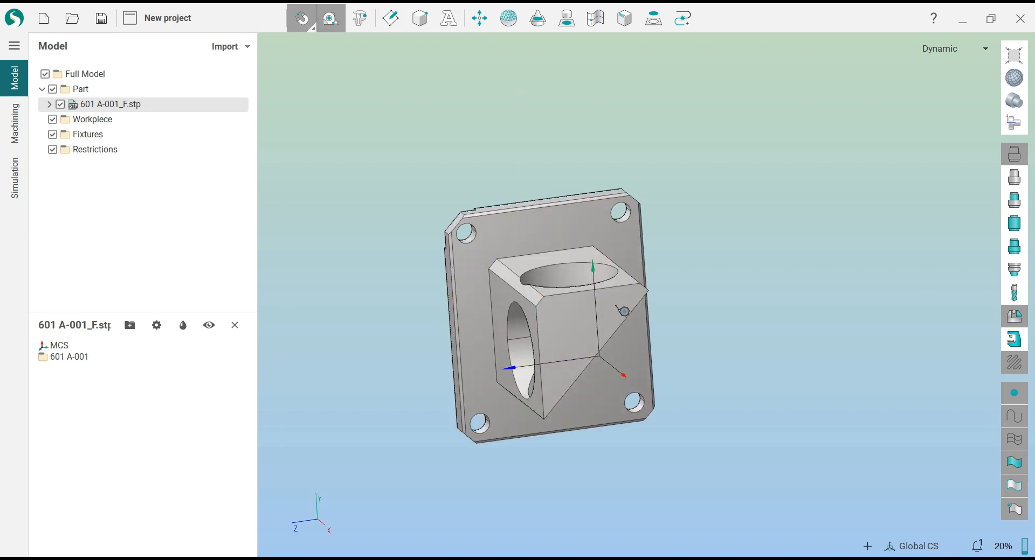
{"action": "left_click", "coordinate": [607, 365]}
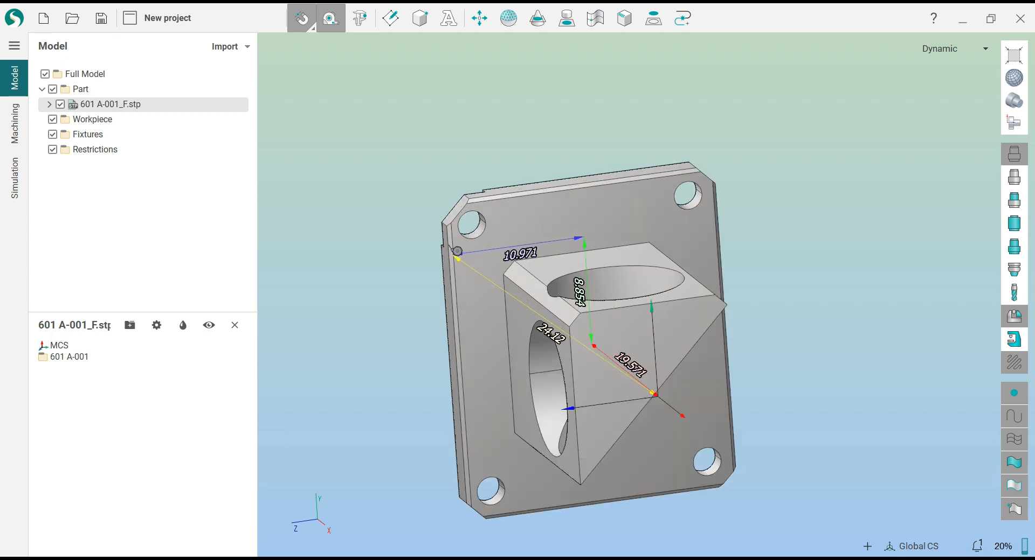
{"action": "scroll", "coordinate": [449, 230], "scroll_direction": "up", "scroll_amount": 2}
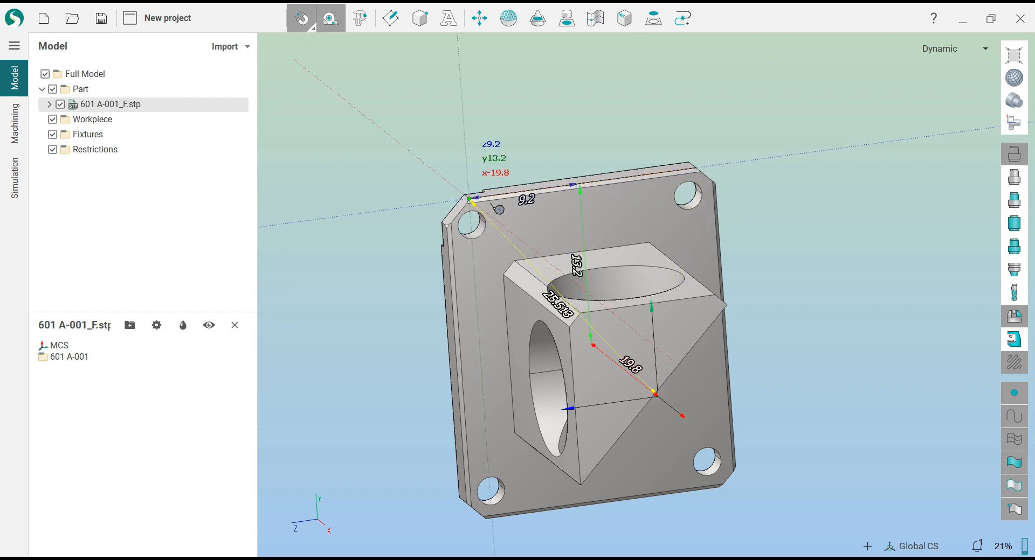
{"action": "middle_click_drag", "start_coordinate": [728, 161], "coordinate": [727, 192]}
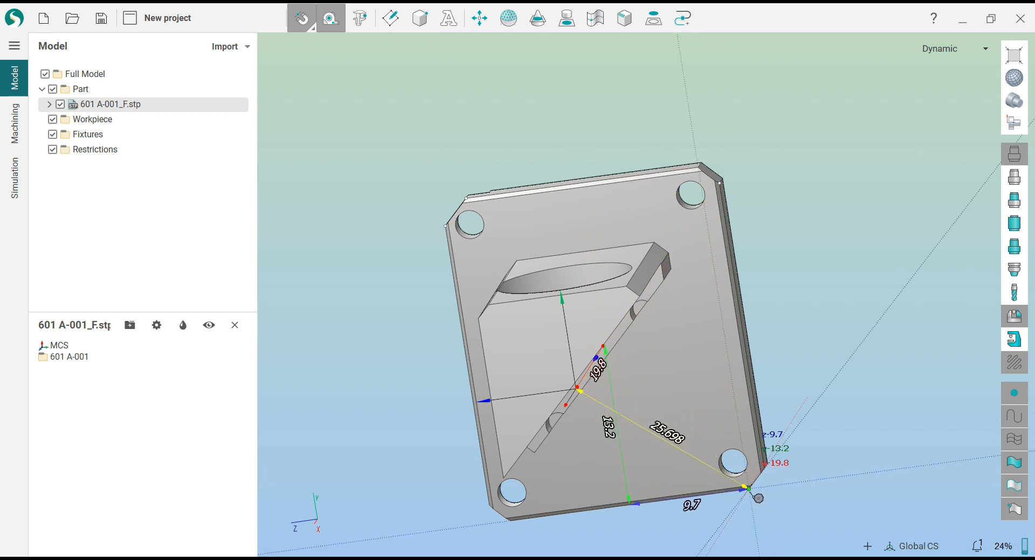
{"action": "key", "text": "Escape"}
{"action": "scroll", "coordinate": [581, 255], "scroll_direction": "down", "scroll_amount": 3}
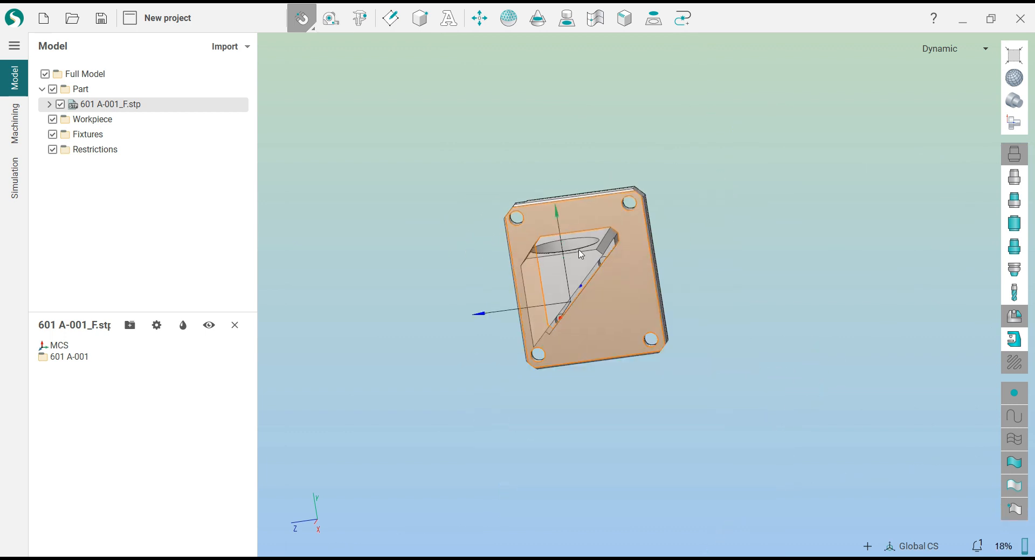
{"action": "middle_click_drag", "start_coordinate": [580, 254], "coordinate": [706, 243]}
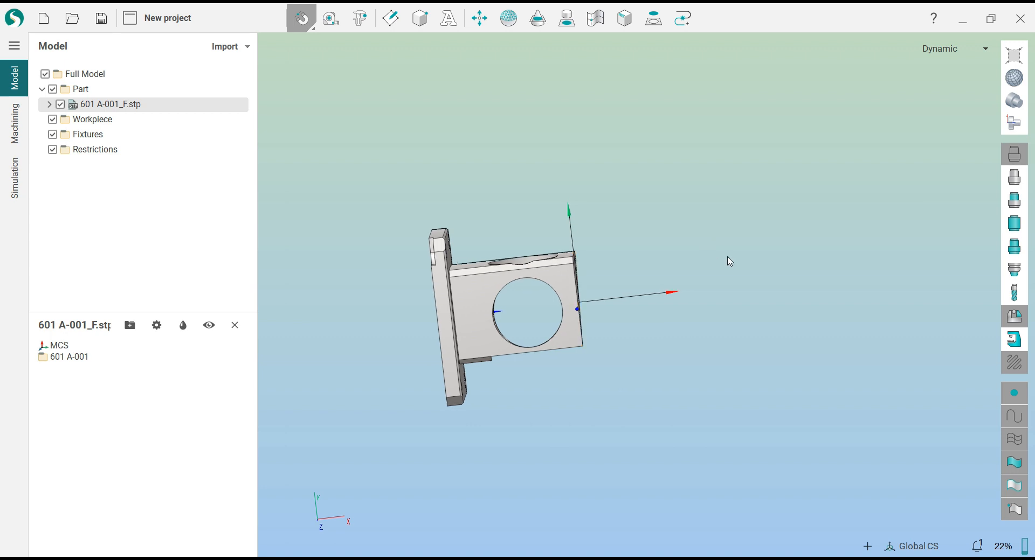
{"action": "key", "text": "space"}
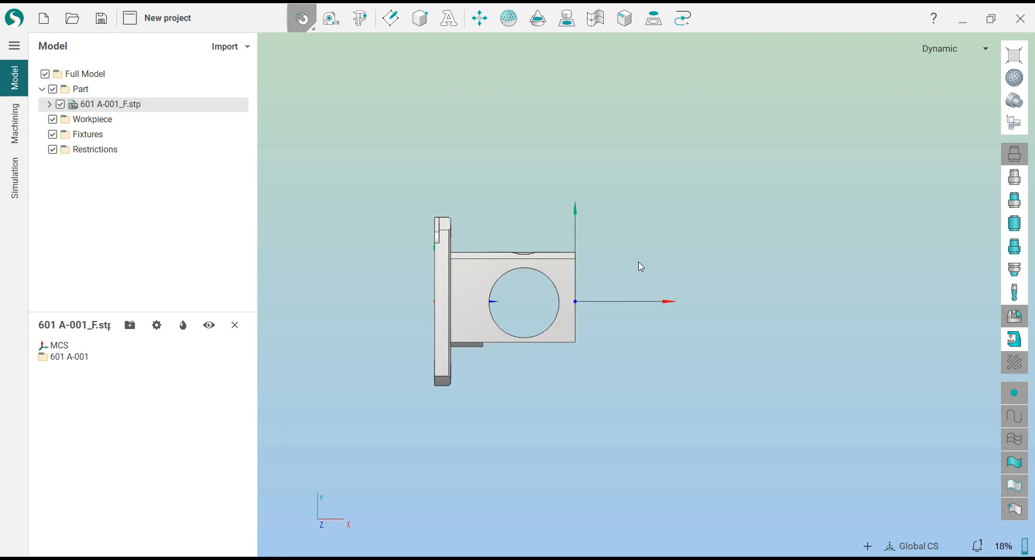
Open the machining setup's workpiece positioning and move the part out of the chuck along Z to an offset of 213.5.
{"action": "left_click", "coordinate": [20, 126]}
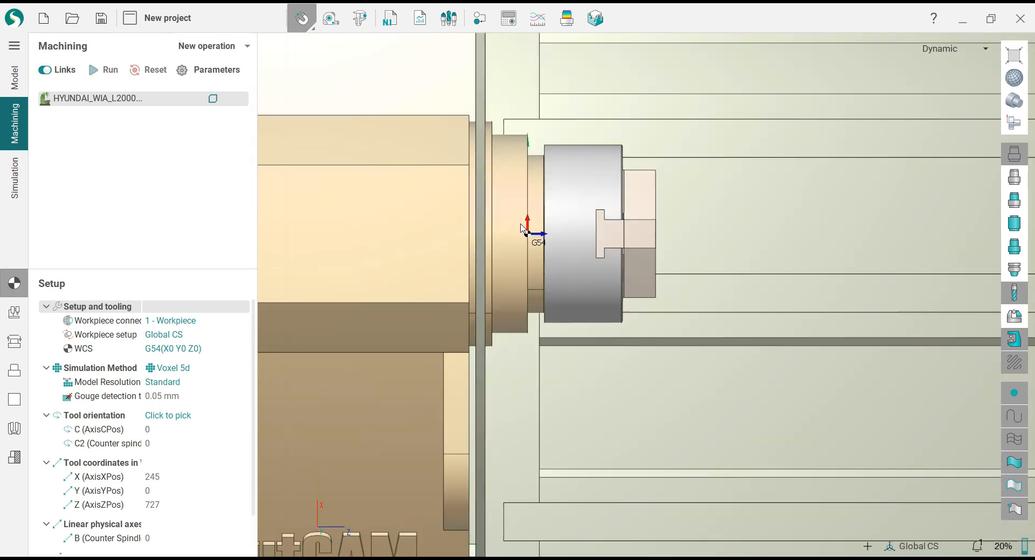
{"action": "scroll", "coordinate": [619, 205], "scroll_direction": "up", "scroll_amount": 3}
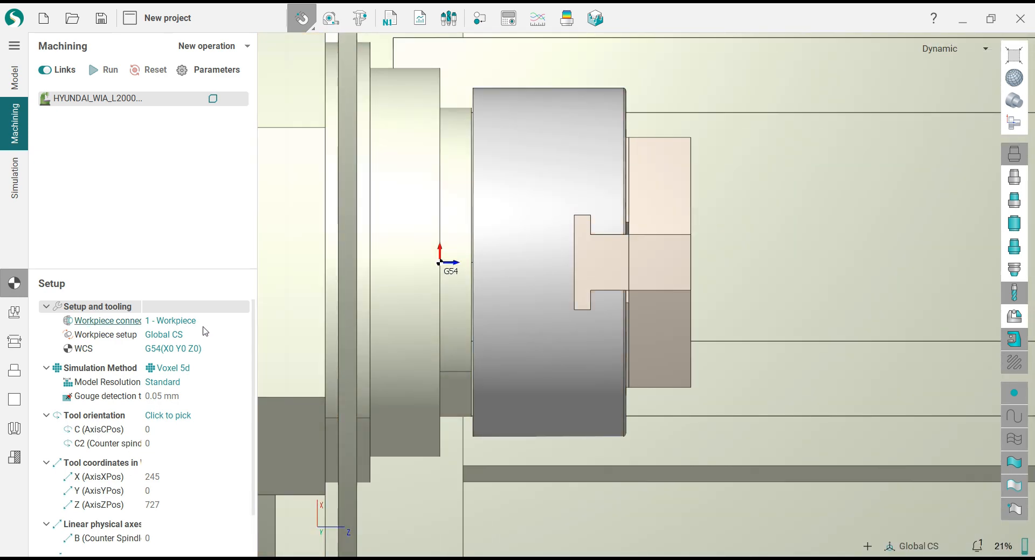
{"action": "left_click", "coordinate": [203, 334]}
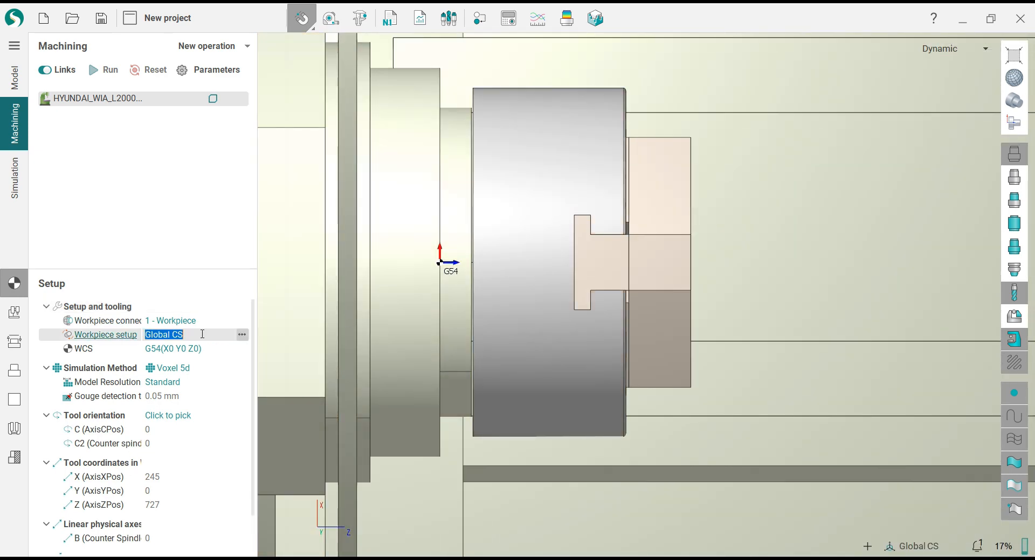
{"action": "left_click", "coordinate": [242, 335]}
{"action": "left_click_drag", "start_coordinate": [392, 210], "coordinate": [247, 204]}
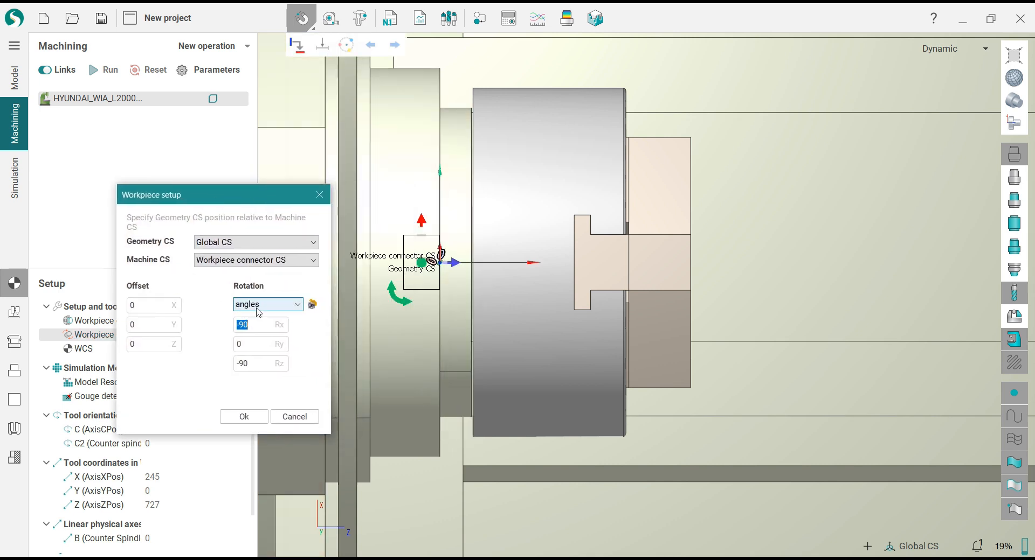
{"action": "left_click_drag", "start_coordinate": [656, 273], "coordinate": [816, 275]}
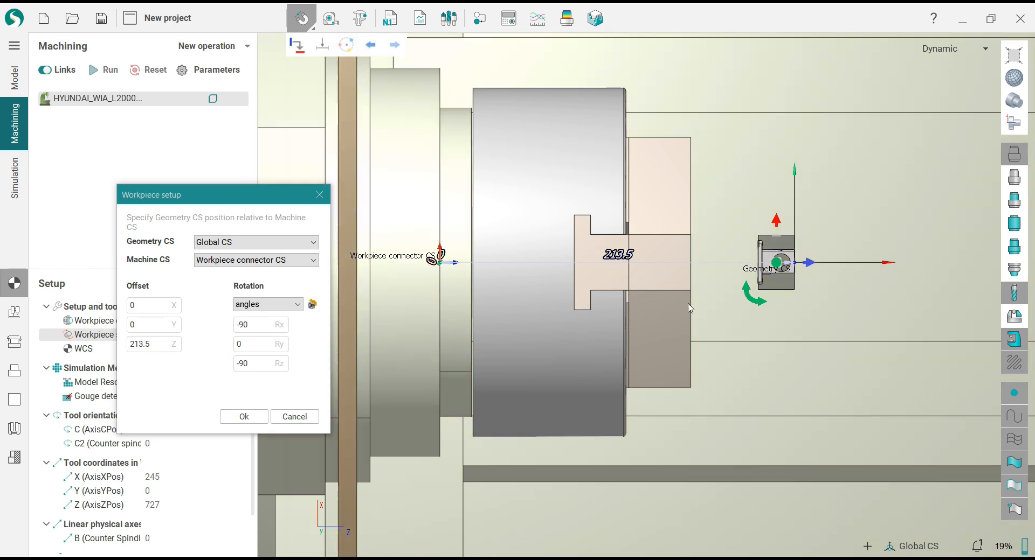
Try workpiece Z offsets of 180 and 200 to place the part in front of the chuck jaws.
{"action": "scroll", "coordinate": [779, 251], "scroll_direction": "up", "scroll_amount": 4}
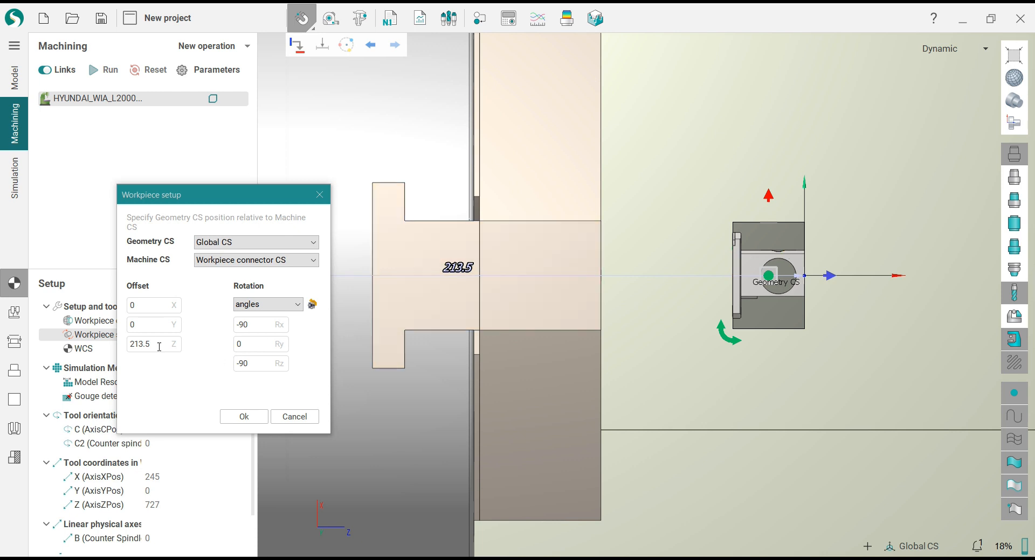
{"action": "double_click", "coordinate": [159, 346]}
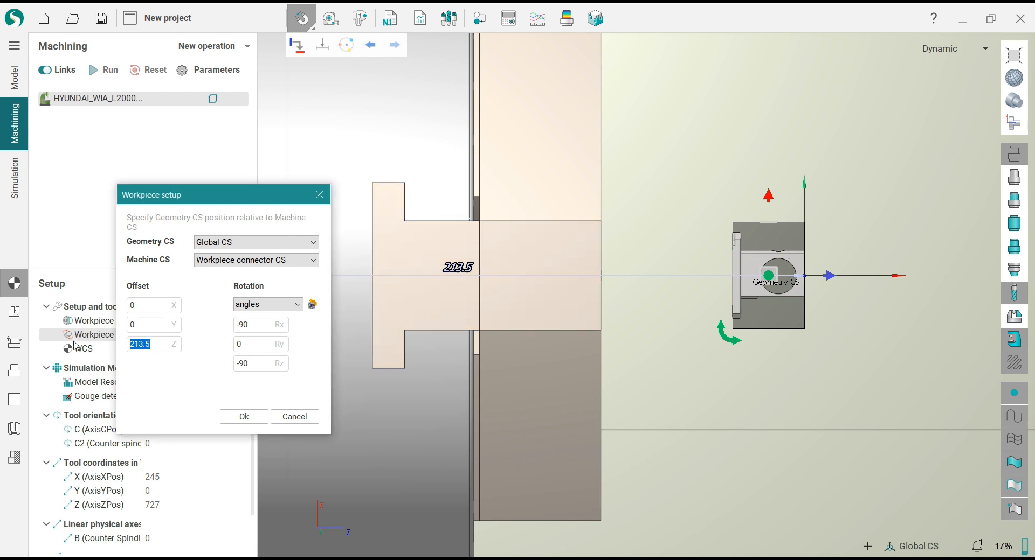
{"action": "type", "text": "180"}
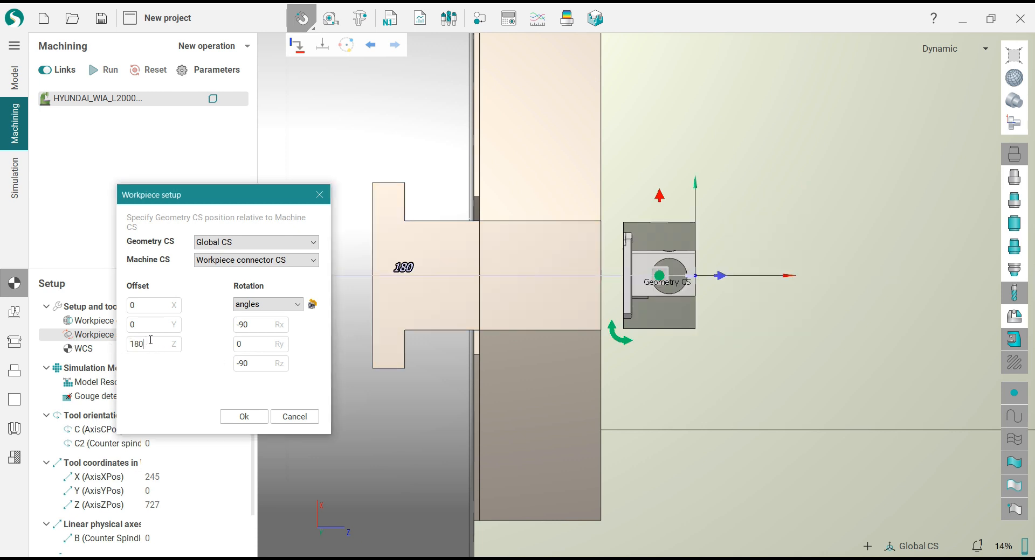
{"action": "left_click_drag", "start_coordinate": [151, 341], "coordinate": [97, 343]}
{"action": "type", "text": "200"}
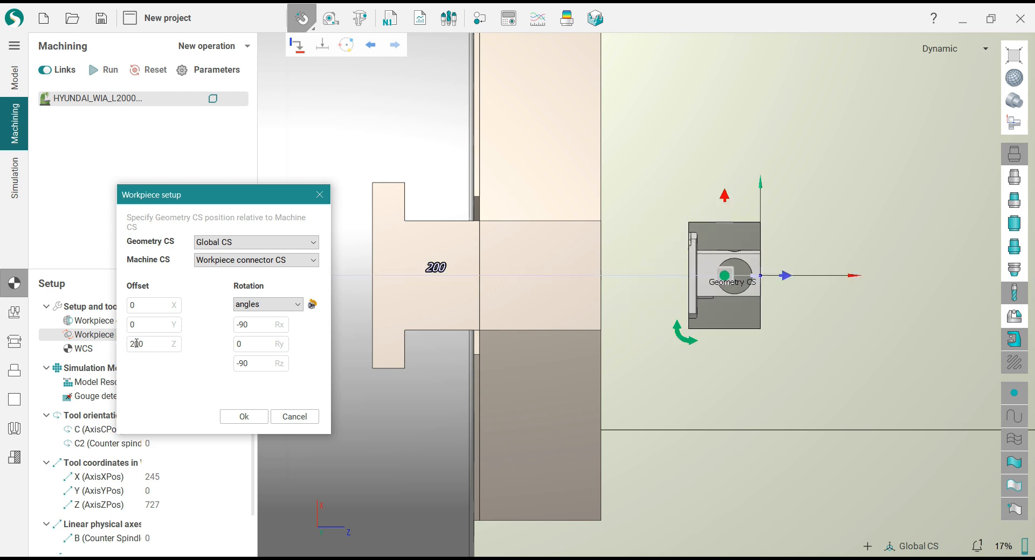
Slide the part back along Z toward the chuck jaws to an offset of 173.
{"action": "scroll", "coordinate": [616, 272], "scroll_direction": "down", "scroll_amount": 3}
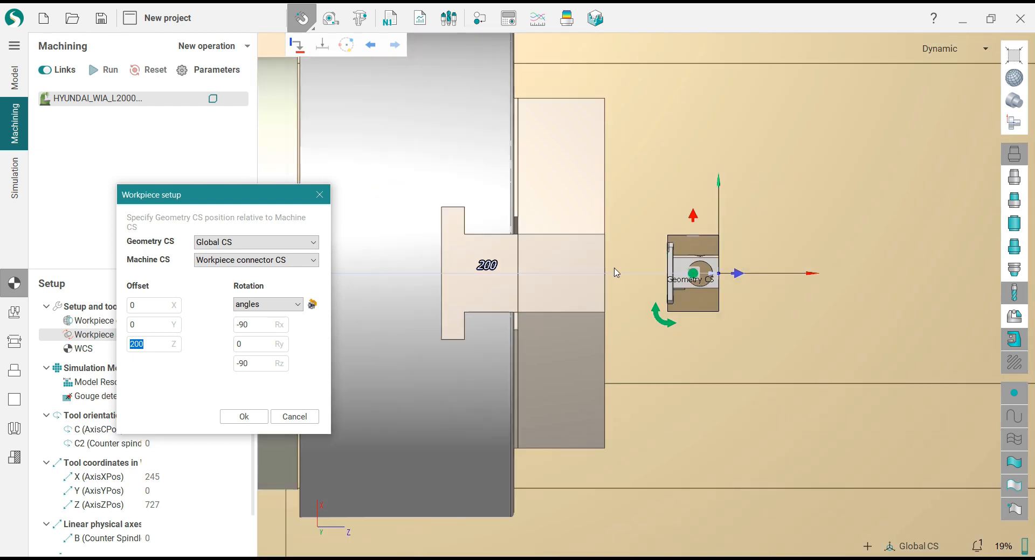
{"action": "scroll", "coordinate": [662, 261], "scroll_direction": "up", "scroll_amount": 3}
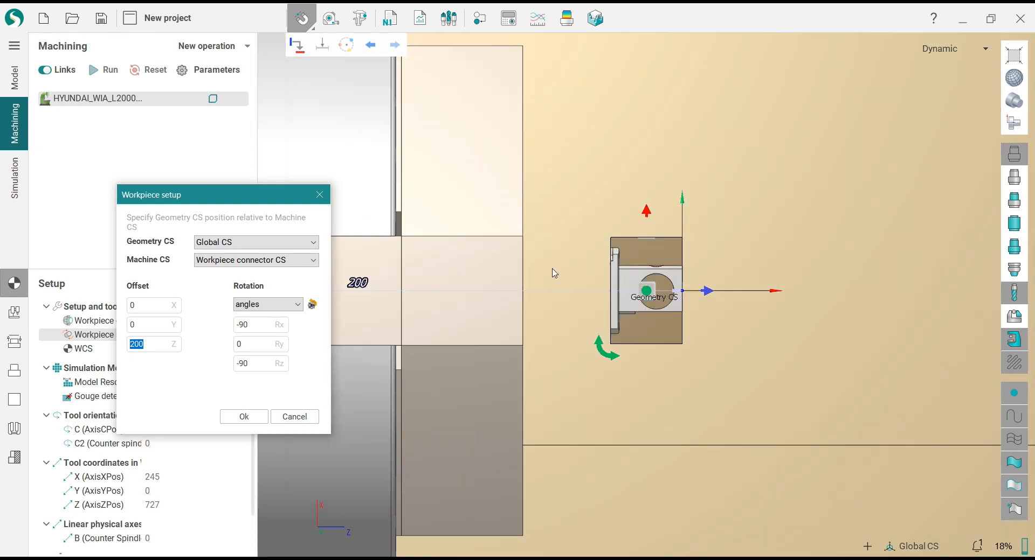
{"action": "scroll", "coordinate": [549, 273], "scroll_direction": "down", "scroll_amount": 3}
{"action": "scroll", "coordinate": [550, 272], "scroll_direction": "up", "scroll_amount": 3}
{"action": "left_click_drag", "start_coordinate": [710, 291], "coordinate": [642, 288]}
{"action": "scroll", "coordinate": [573, 317], "scroll_direction": "up", "scroll_amount": 3}
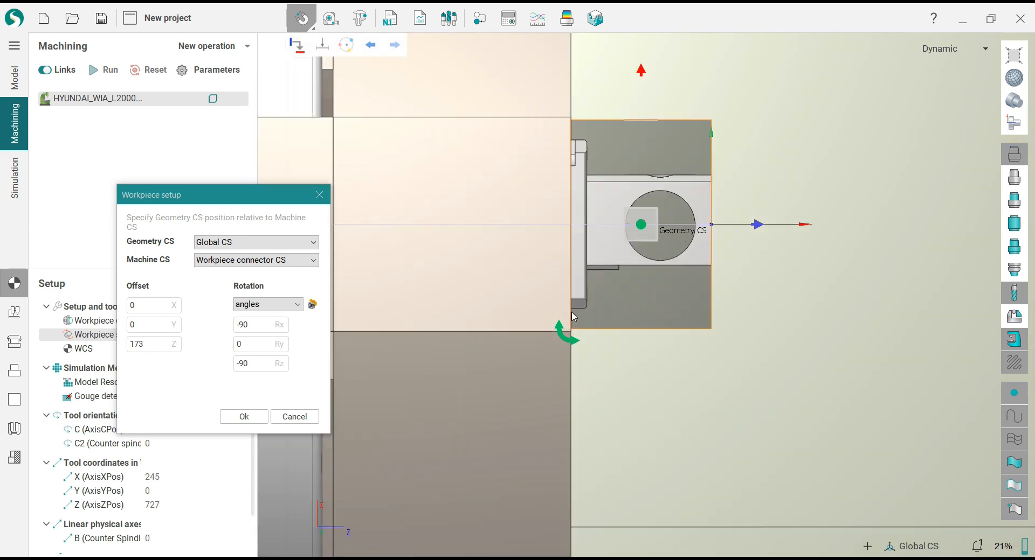
{"action": "scroll", "coordinate": [576, 318], "scroll_direction": "down", "scroll_amount": 3}
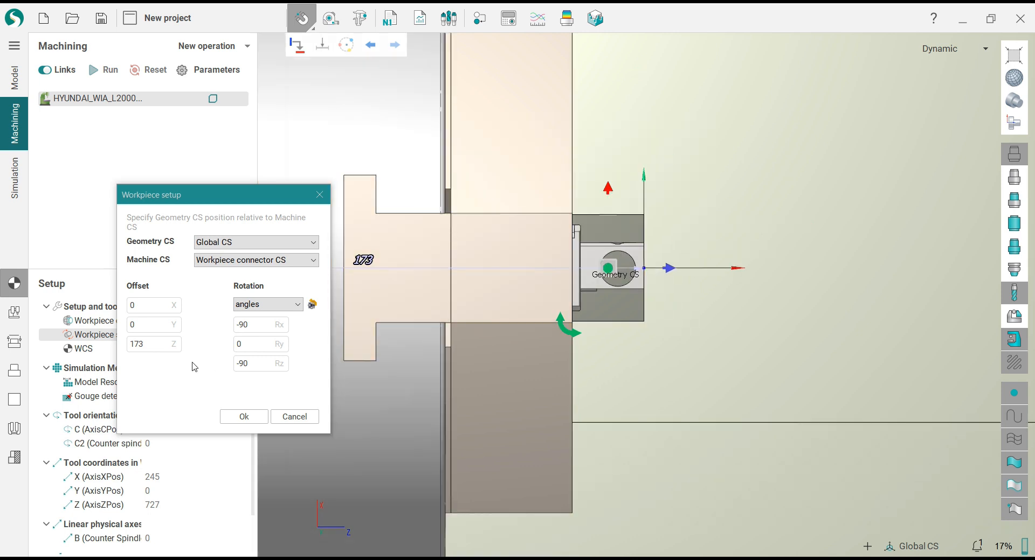
Try a workpiece Z offset of 250, then set it to 230 and accept the workpiece setup.
{"action": "left_click", "coordinate": [151, 348]}
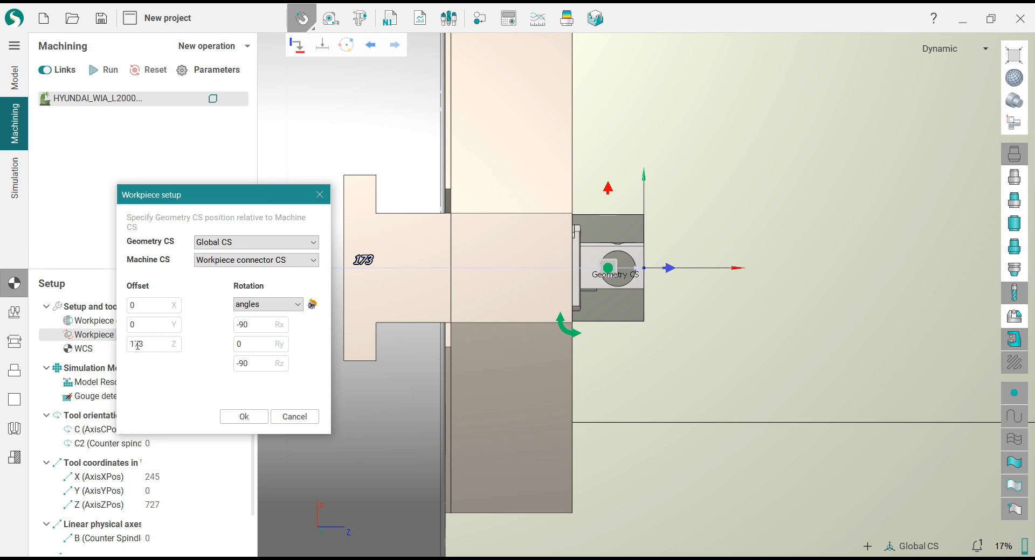
{"action": "type", "text": "250"}
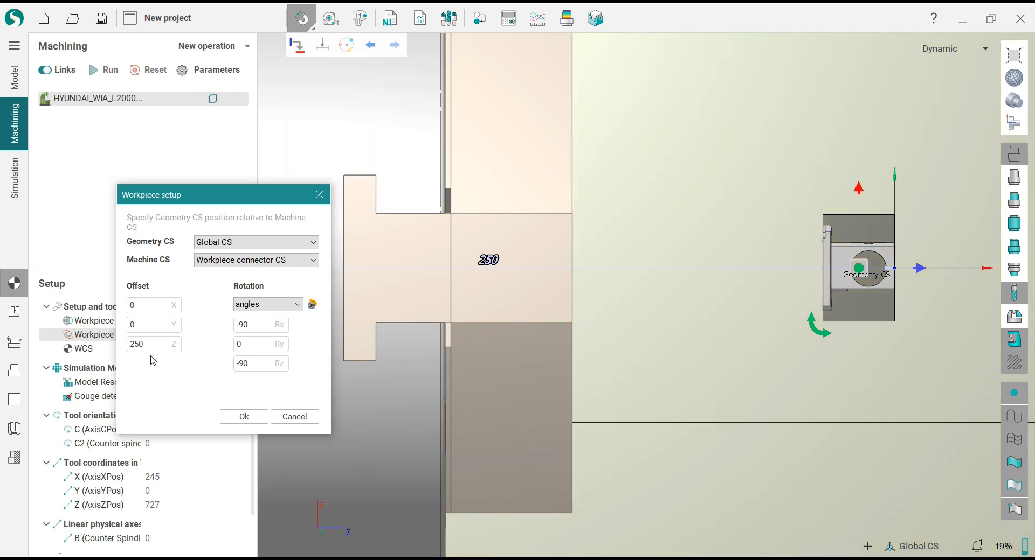
{"action": "left_click_drag", "start_coordinate": [149, 345], "coordinate": [80, 344]}
{"action": "type", "text": "230"}
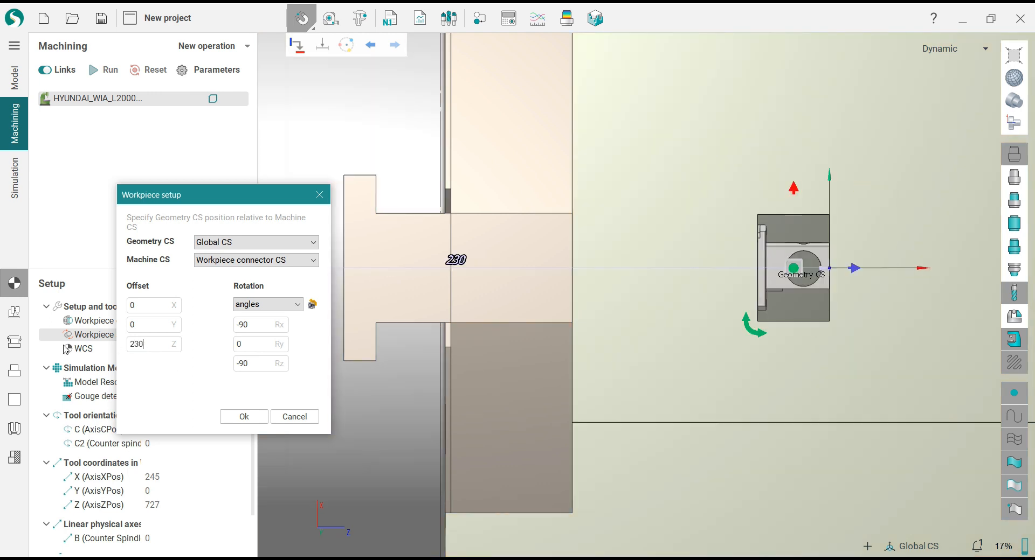
{"action": "scroll", "coordinate": [659, 296], "scroll_direction": "down", "scroll_amount": 5}
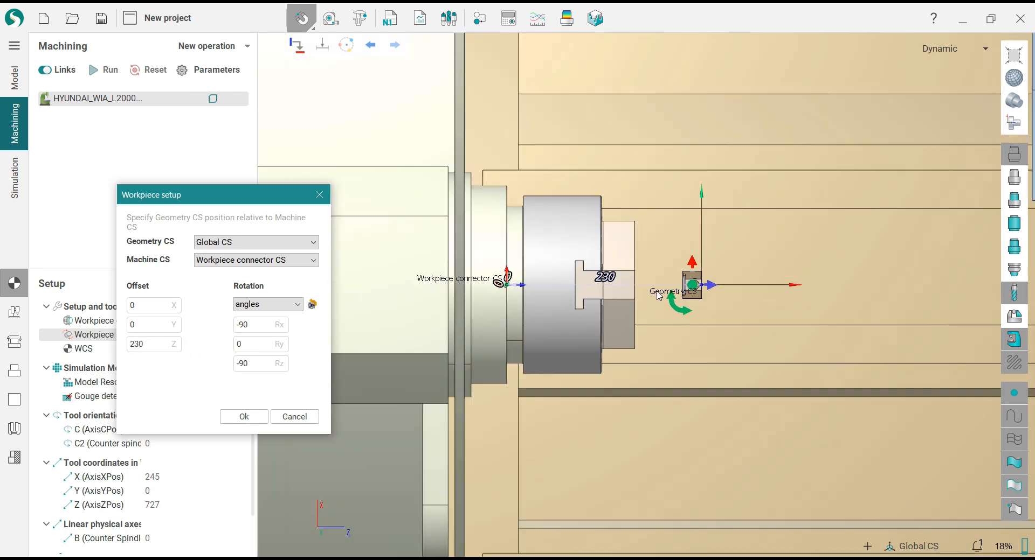
{"action": "scroll", "coordinate": [664, 265], "scroll_direction": "down", "scroll_amount": 4}
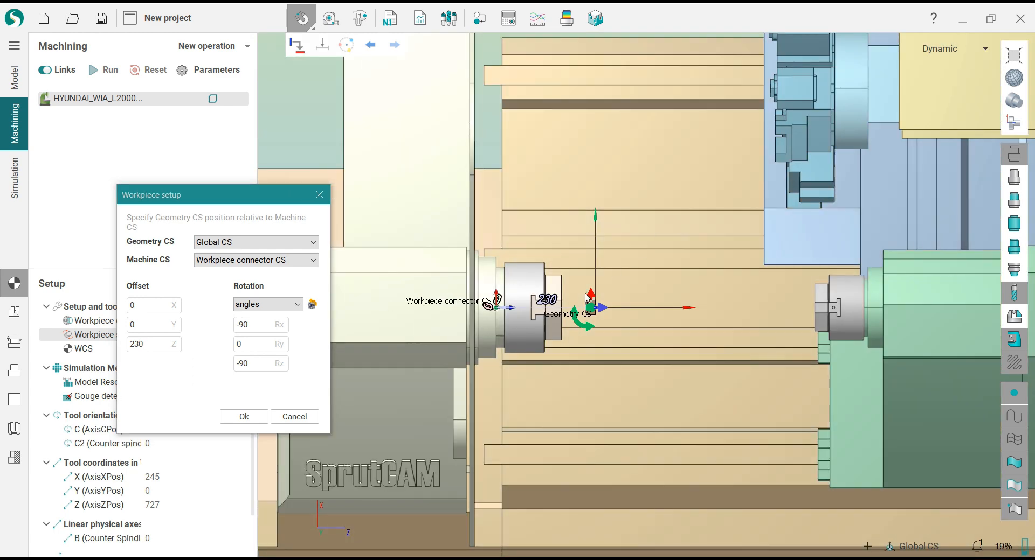
{"action": "scroll", "coordinate": [586, 297], "scroll_direction": "up", "scroll_amount": 3}
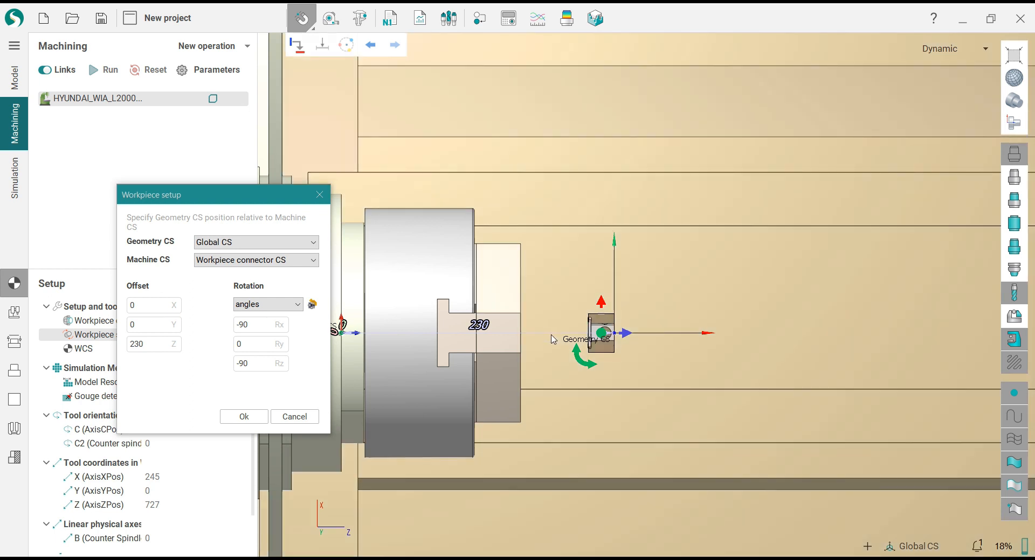
{"action": "left_click", "coordinate": [243, 417]}
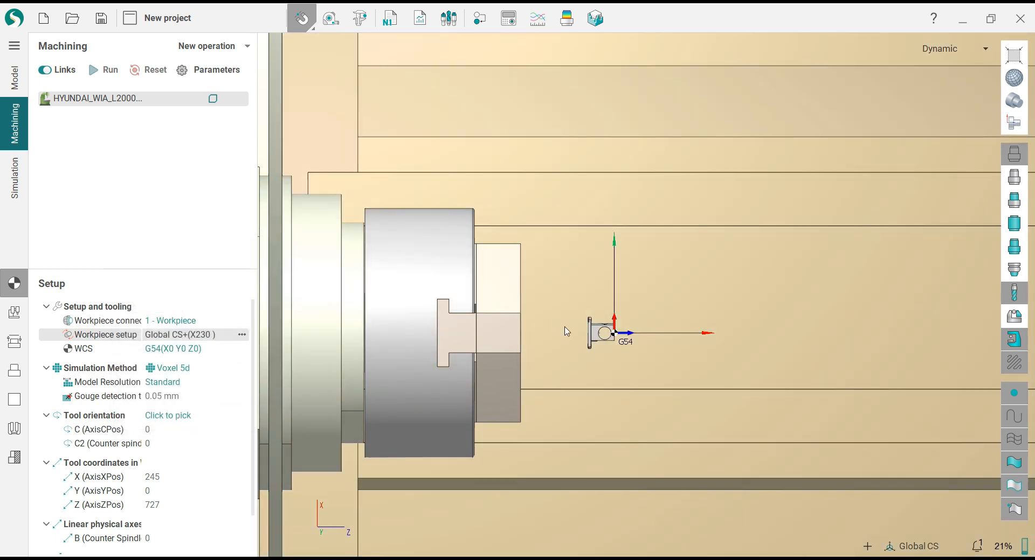
Measure the distance from the part's base plate to the front corner of the chuck jaw.
{"action": "scroll", "coordinate": [567, 332], "scroll_direction": "up", "scroll_amount": 3}
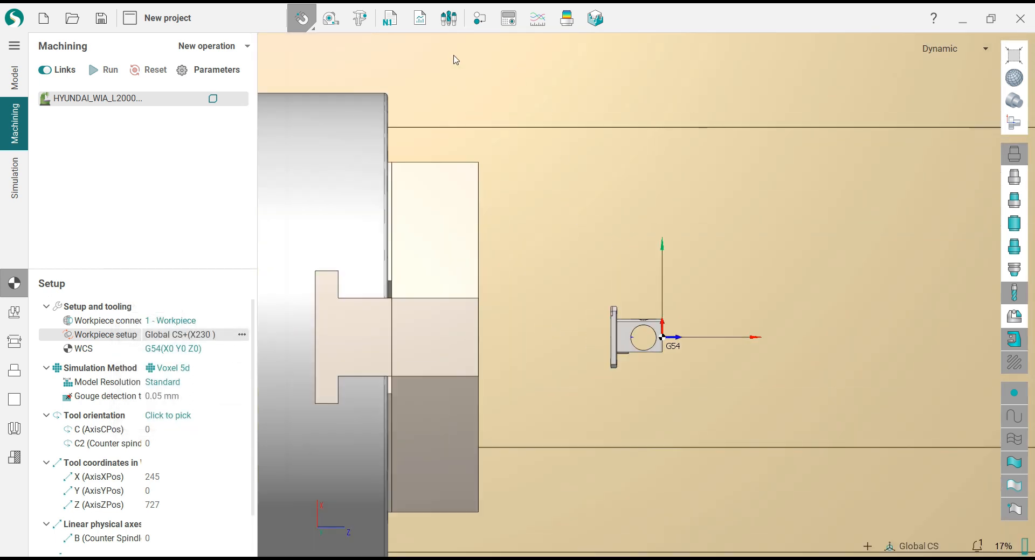
{"action": "left_click", "coordinate": [330, 19]}
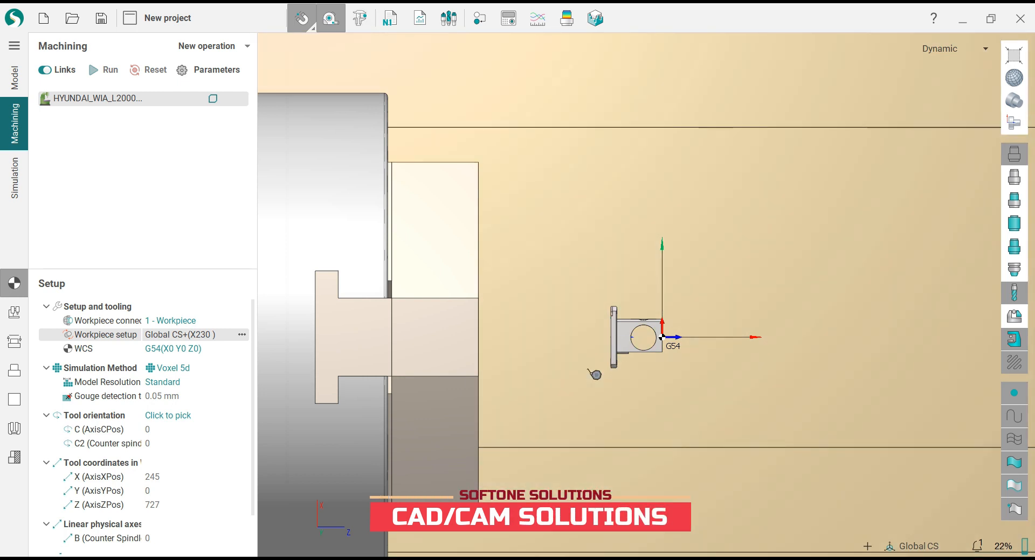
{"action": "scroll", "coordinate": [587, 369], "scroll_direction": "up", "scroll_amount": 3}
{"action": "scroll", "coordinate": [652, 360], "scroll_direction": "down", "scroll_amount": 1}
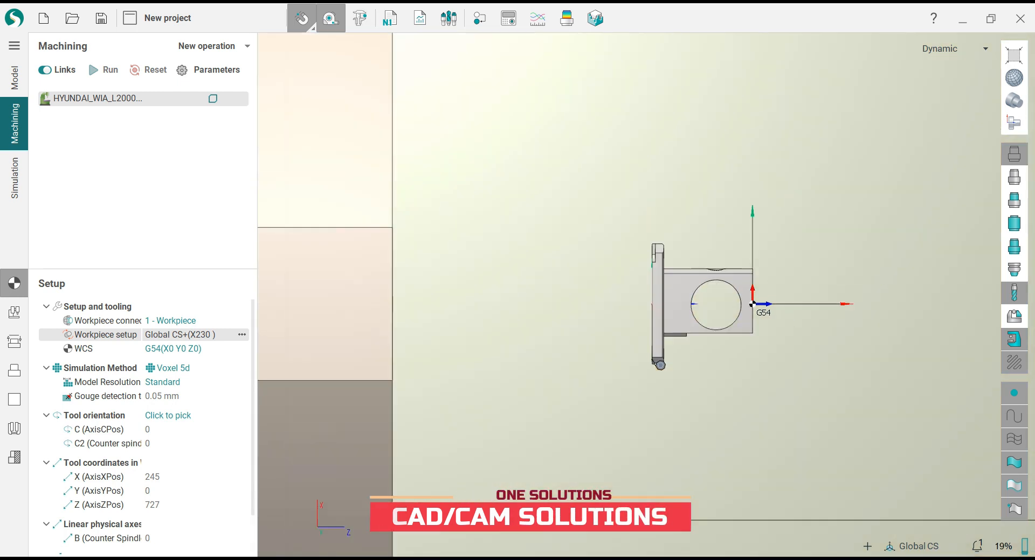
{"action": "left_click", "coordinate": [651, 360]}
{"action": "scroll", "coordinate": [651, 360], "scroll_direction": "down", "scroll_amount": 2}
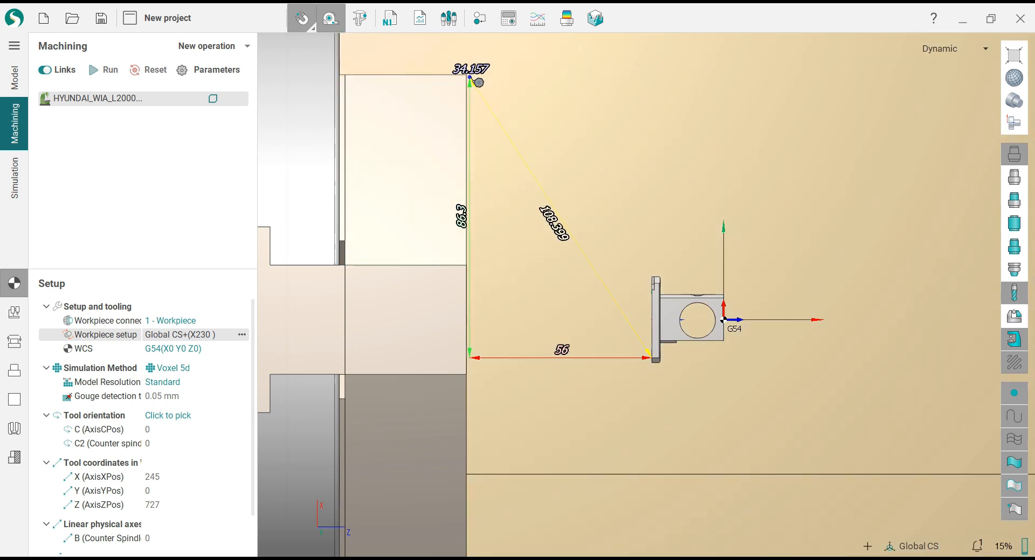
{"action": "key", "text": "Escape"}
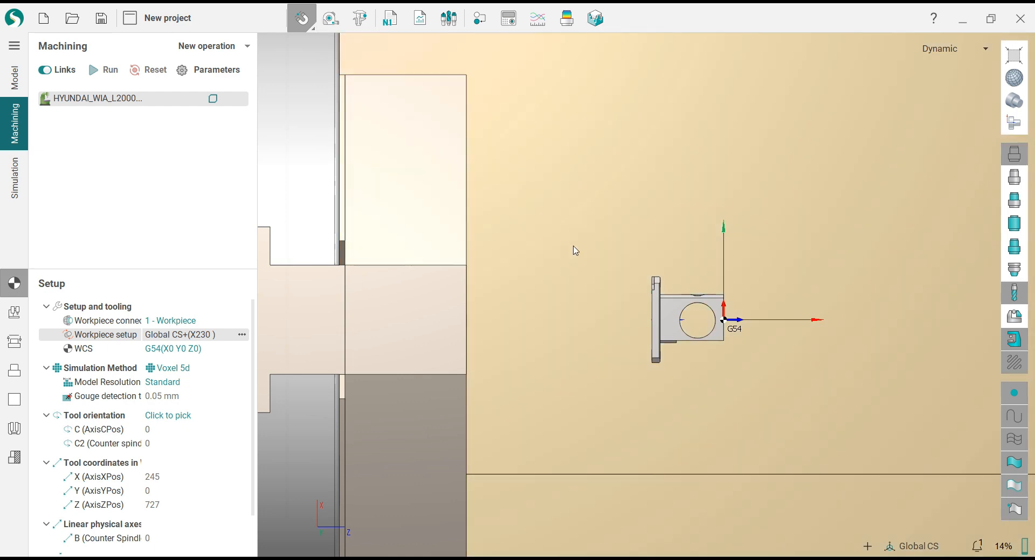
Reopen the workpiece setup, set the Z offset to 250 and accept it.
{"action": "scroll", "coordinate": [575, 249], "scroll_direction": "down", "scroll_amount": 3}
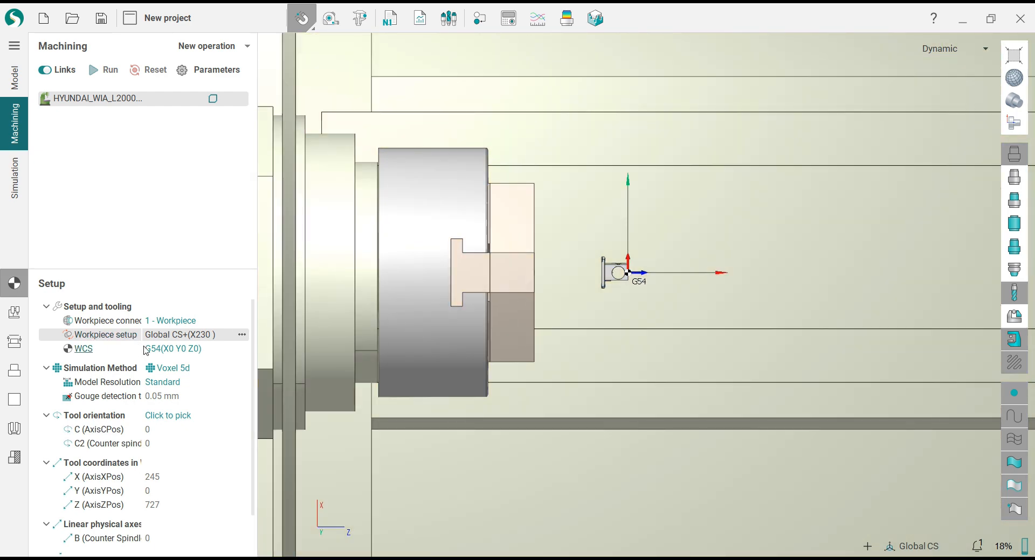
{"action": "left_click", "coordinate": [242, 334]}
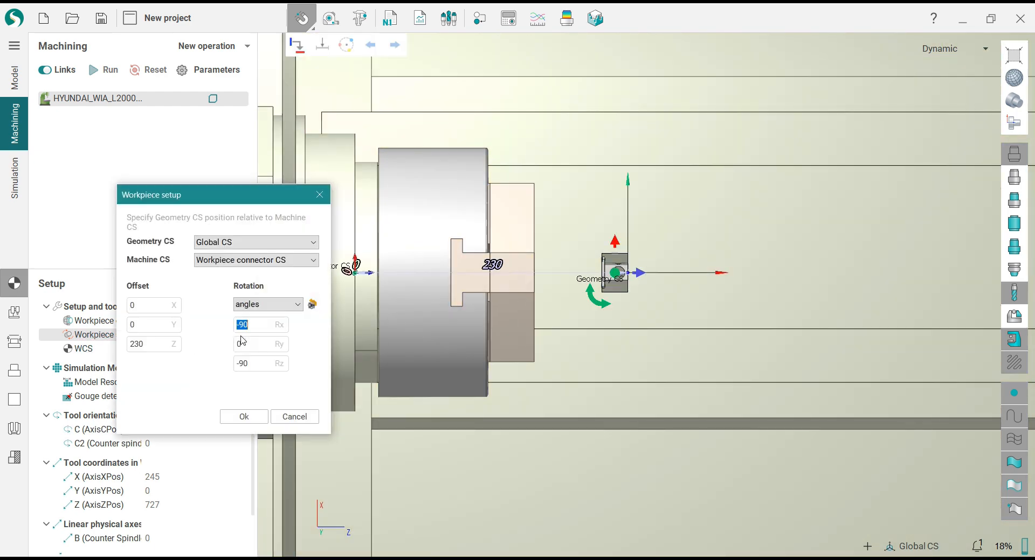
{"action": "left_click", "coordinate": [155, 345]}
{"action": "left_click_drag", "start_coordinate": [138, 345], "coordinate": [148, 346]}
{"action": "type", "text": "50"}
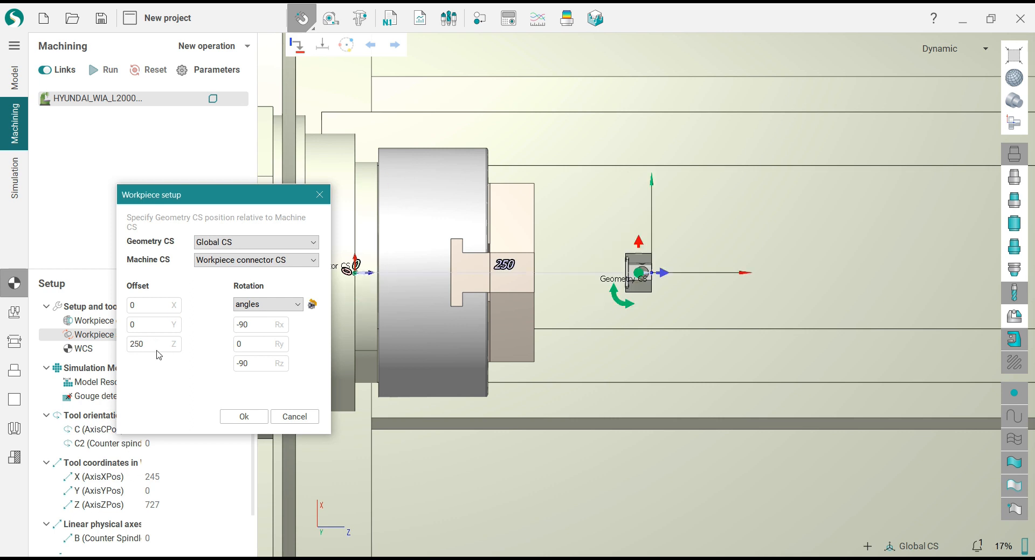
{"action": "left_click", "coordinate": [243, 417]}
Add a cylinder primitive around the part as the workpiece, with its axis along X and centered on the box.
{"action": "scroll", "coordinate": [635, 275], "scroll_direction": "up", "scroll_amount": 3}
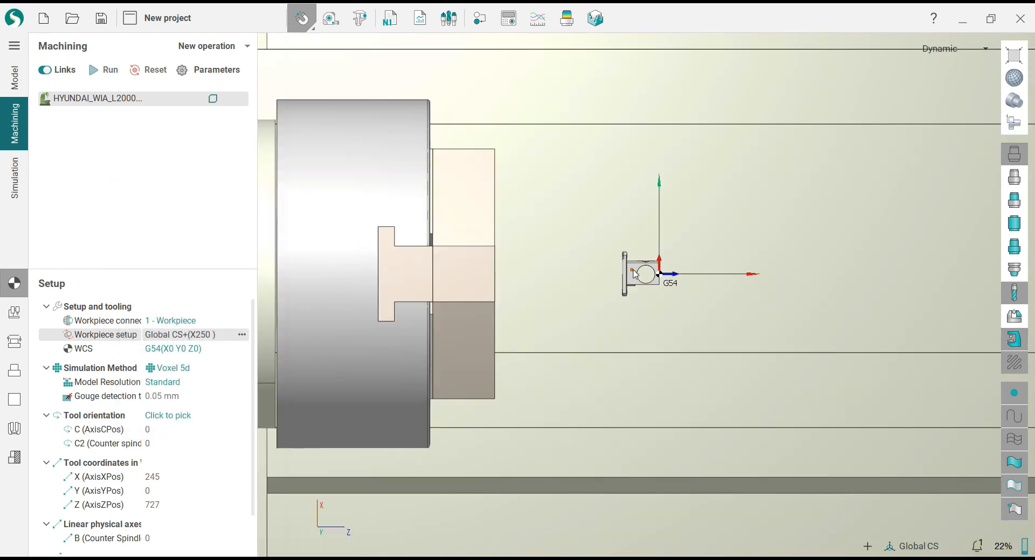
{"action": "scroll", "coordinate": [635, 275], "scroll_direction": "up", "scroll_amount": 2}
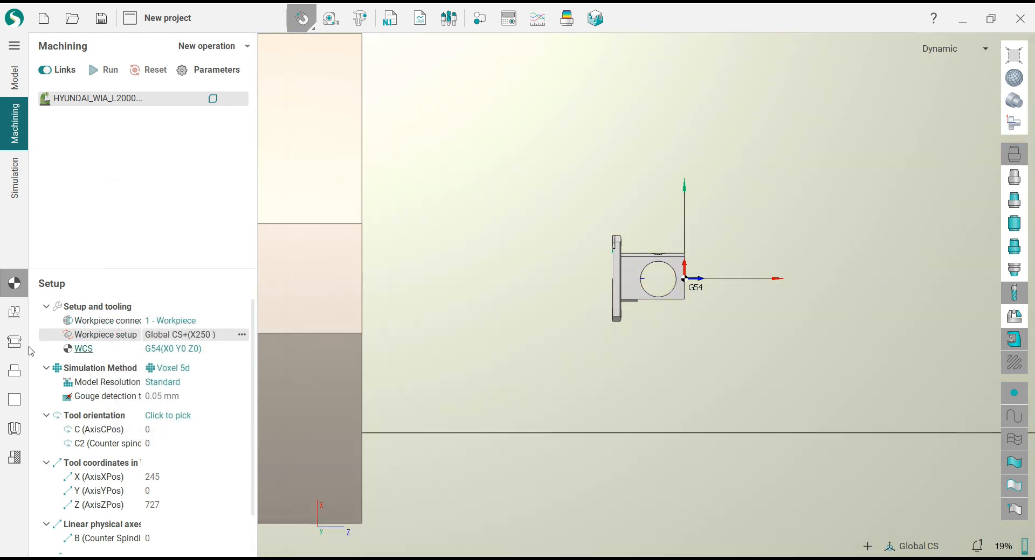
{"action": "left_click", "coordinate": [20, 371]}
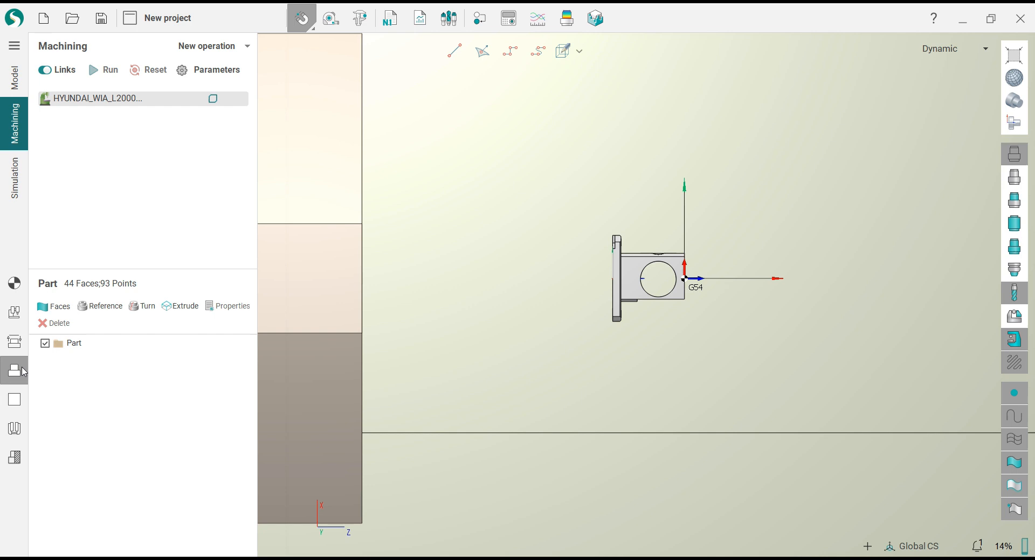
{"action": "left_click", "coordinate": [19, 402]}
{"action": "left_click", "coordinate": [143, 307]}
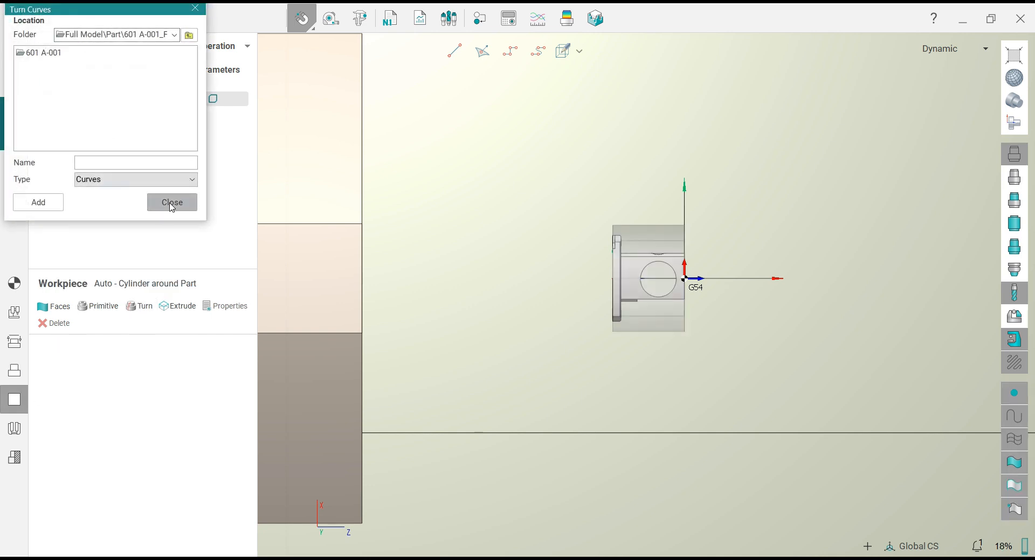
{"action": "left_click", "coordinate": [170, 204]}
{"action": "scroll", "coordinate": [552, 248], "scroll_direction": "down", "scroll_amount": 5}
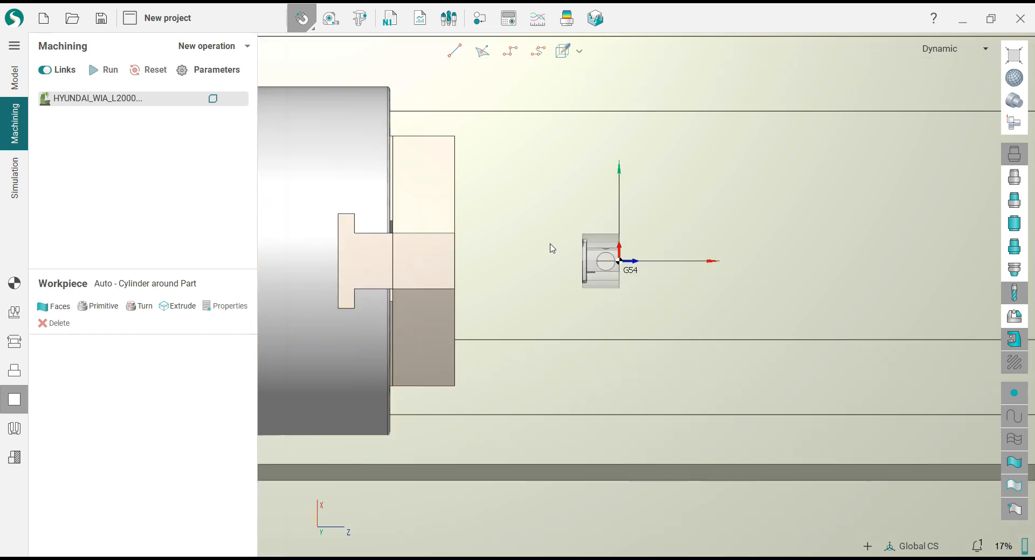
{"action": "scroll", "coordinate": [553, 248], "scroll_direction": "up", "scroll_amount": 3}
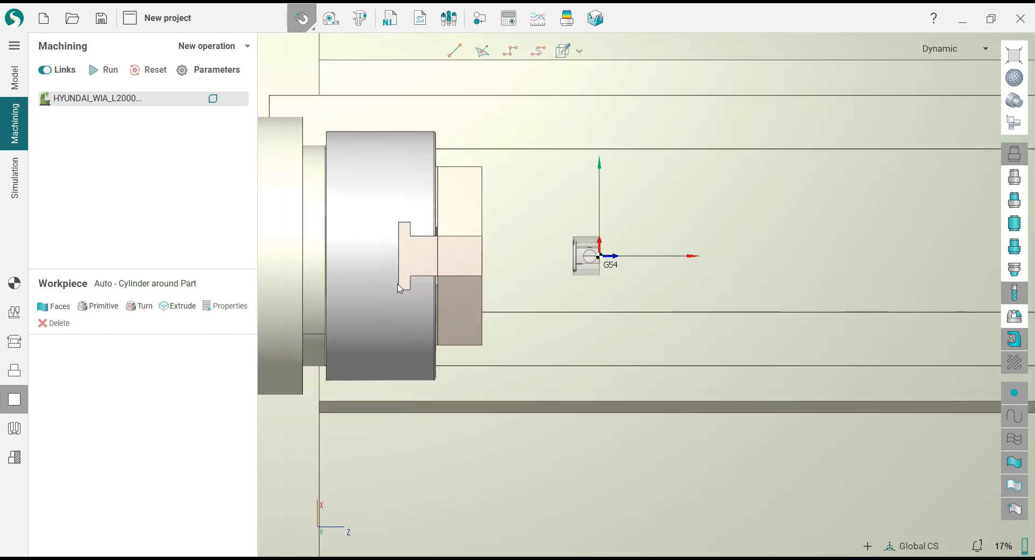
{"action": "left_click", "coordinate": [100, 306]}
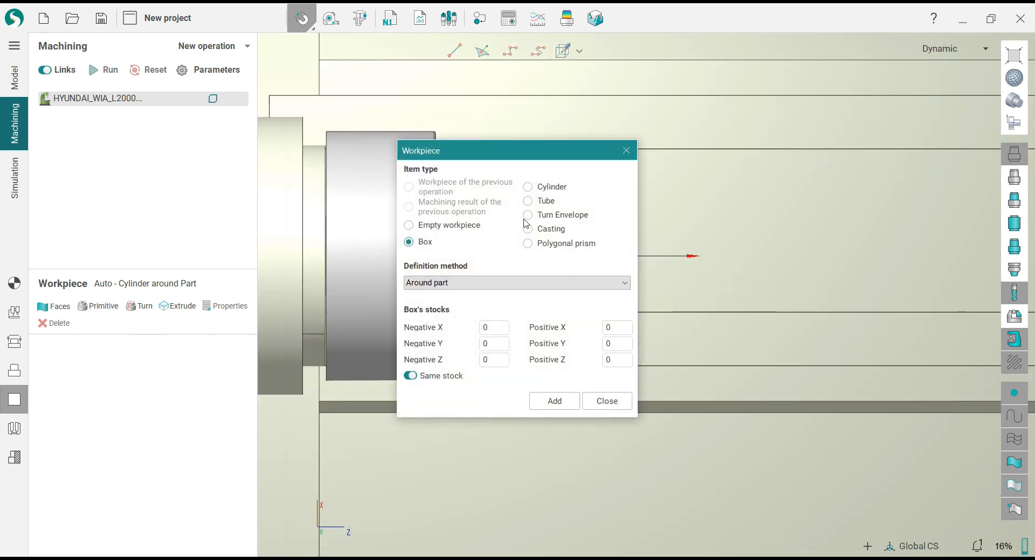
{"action": "left_click", "coordinate": [528, 189]}
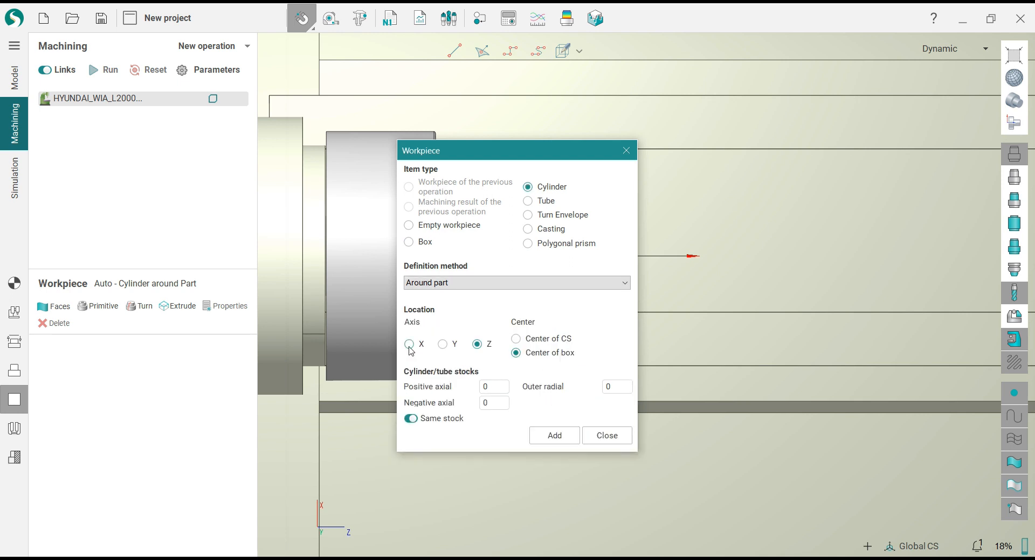
{"action": "left_click", "coordinate": [409, 345]}
{"action": "left_click", "coordinate": [559, 438]}
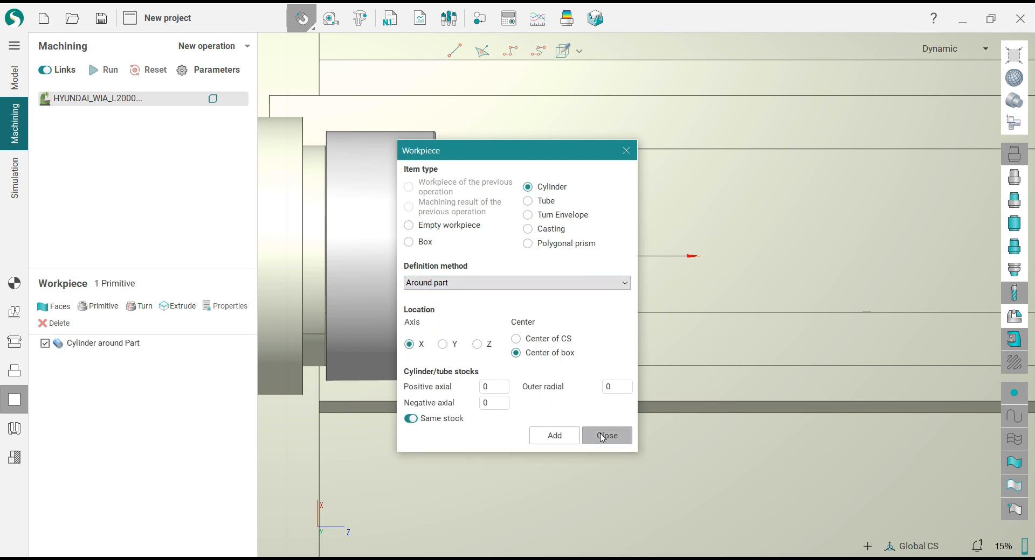
{"action": "left_click", "coordinate": [602, 438]}
Open the properties of the cylinder around the part and set its center to Center of CS.
{"action": "left_click", "coordinate": [107, 348]}
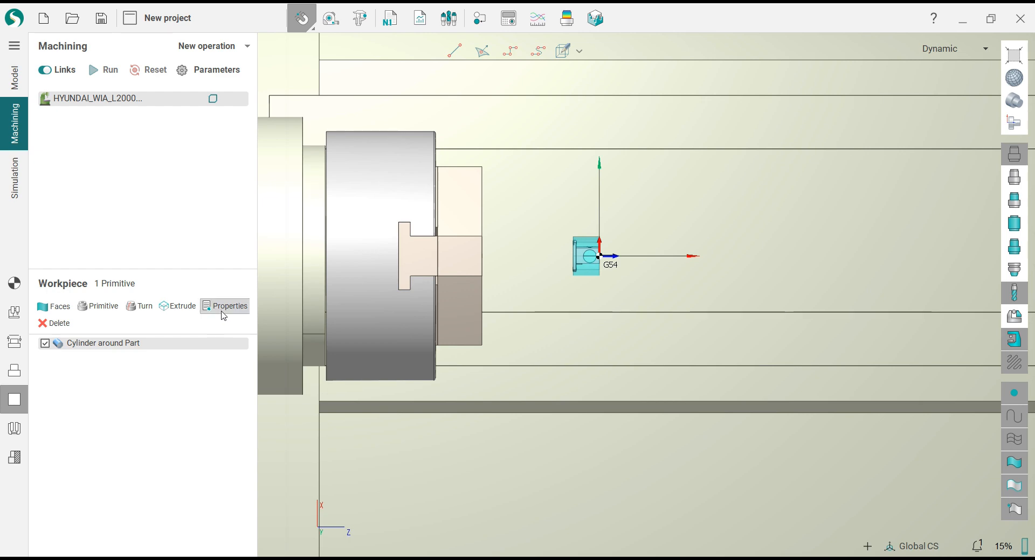
{"action": "left_click", "coordinate": [221, 311]}
{"action": "scroll", "coordinate": [572, 263], "scroll_direction": "up", "scroll_amount": 3}
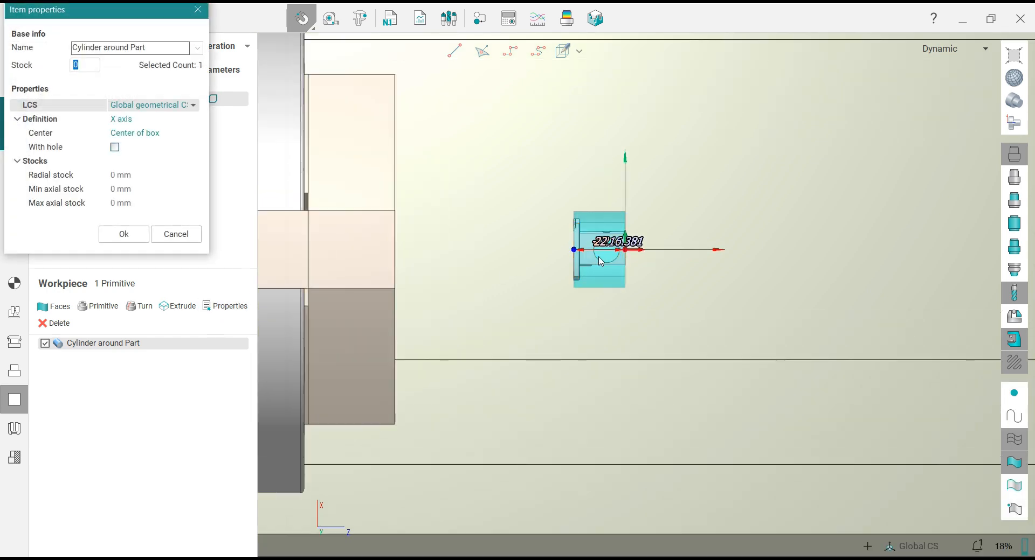
{"action": "middle_click_drag", "start_coordinate": [572, 262], "coordinate": [512, 324]}
{"action": "scroll", "coordinate": [632, 231], "scroll_direction": "up", "scroll_amount": 3}
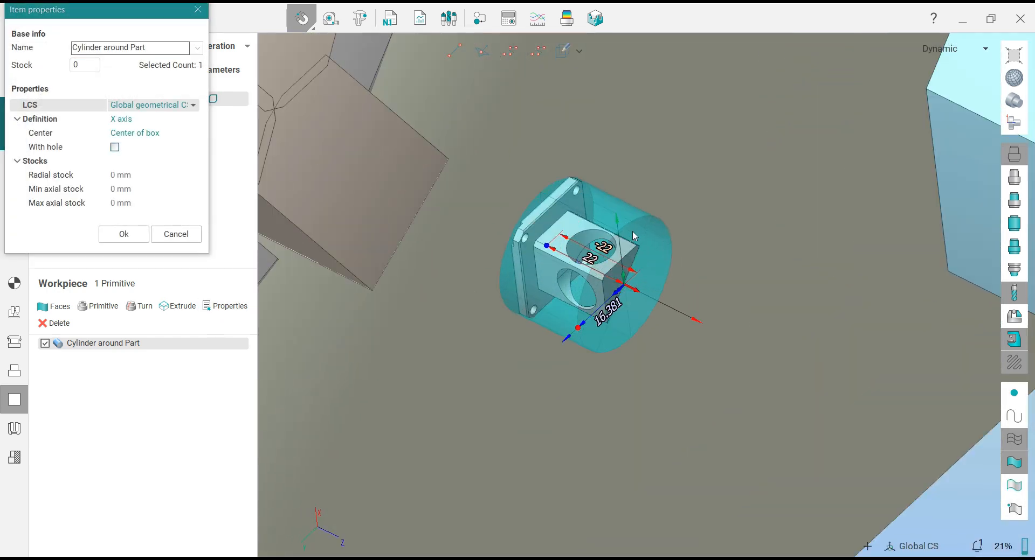
{"action": "mouse_move", "coordinate": [609, 251]}
{"action": "middle_mouse_down"}
{"action": "mouse_move", "coordinate": [627, 258]}
{"action": "mouse_move", "coordinate": [616, 249]}
{"action": "middle_mouse_up"}
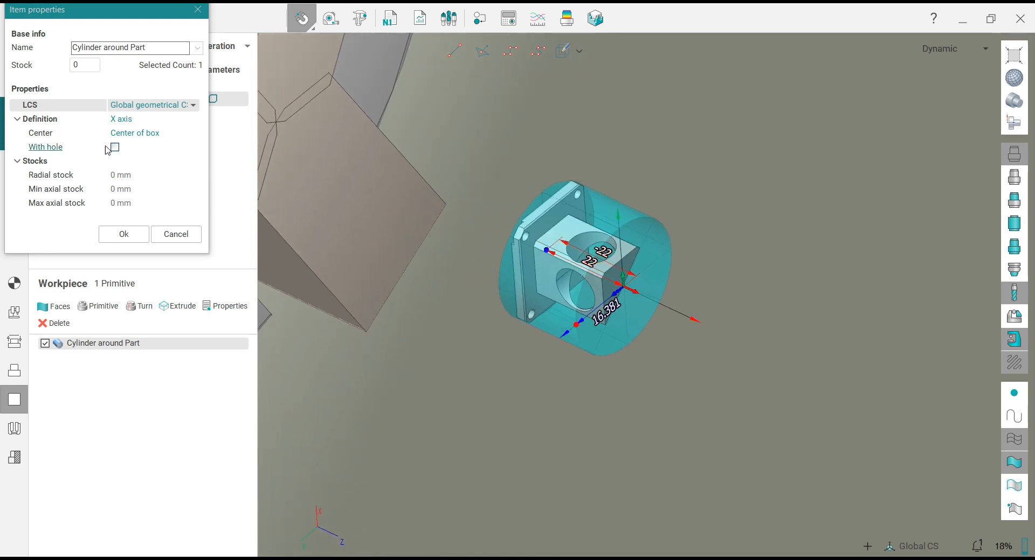
{"action": "left_click", "coordinate": [144, 133]}
{"action": "left_click", "coordinate": [145, 151]}
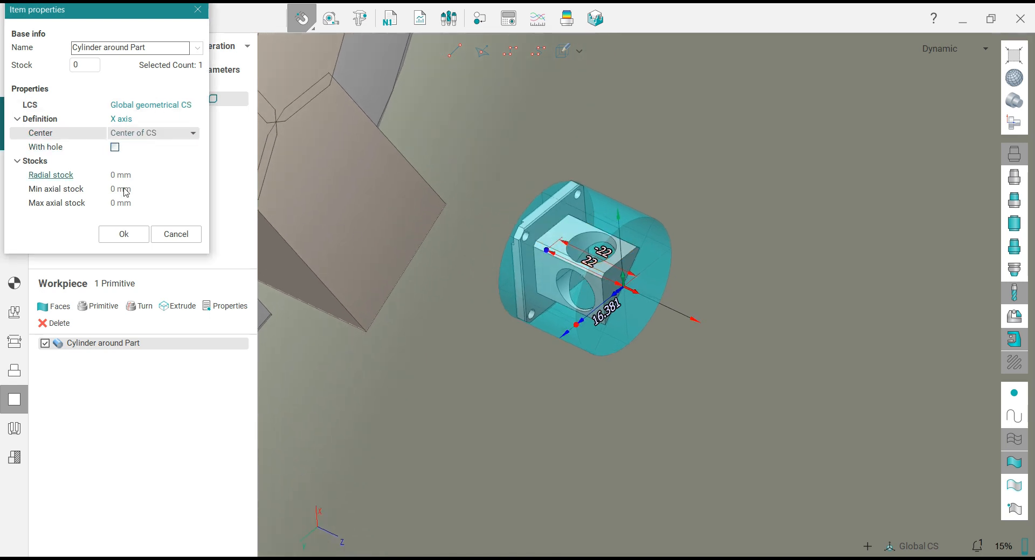
Set the cylinder workpiece's radius to 19.
{"action": "left_click", "coordinate": [613, 316]}
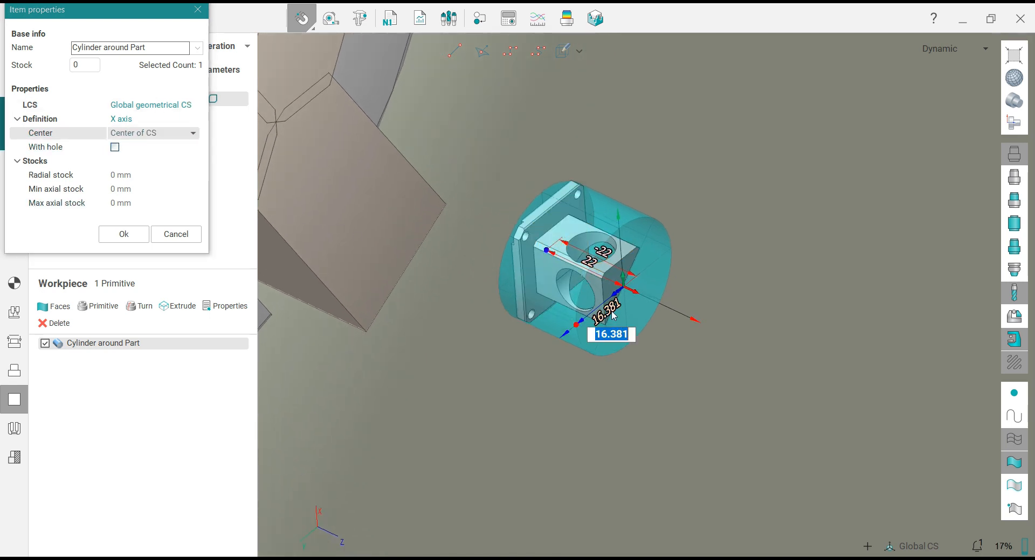
{"action": "type", "text": "1"}
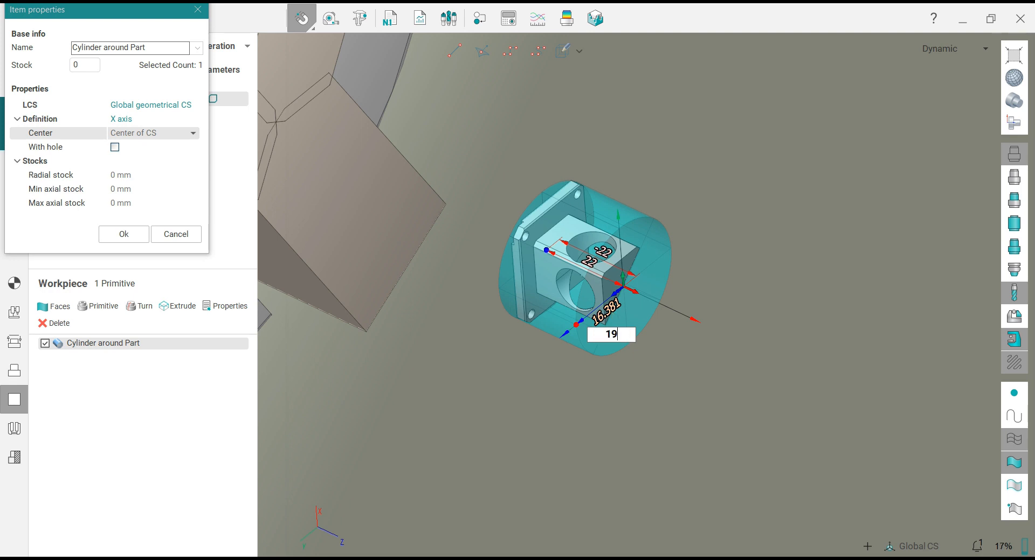
{"action": "type", "text": "9"}
{"action": "key", "text": "Return"}
Set the cylinder's min axial stock to 70 mm to extend it toward the chuck.
{"action": "left_click", "coordinate": [140, 190]}
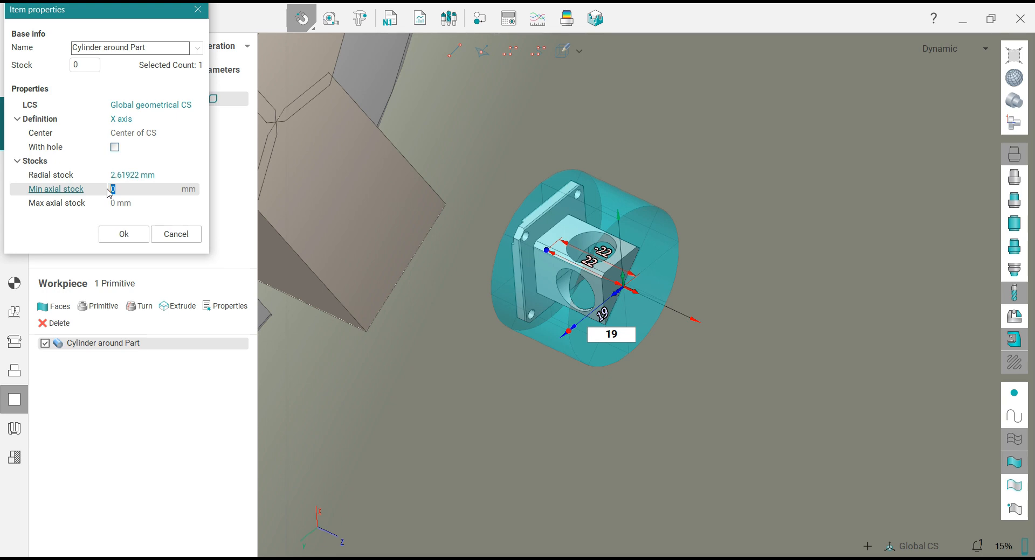
{"action": "scroll", "coordinate": [593, 289], "scroll_direction": "up", "scroll_amount": 5}
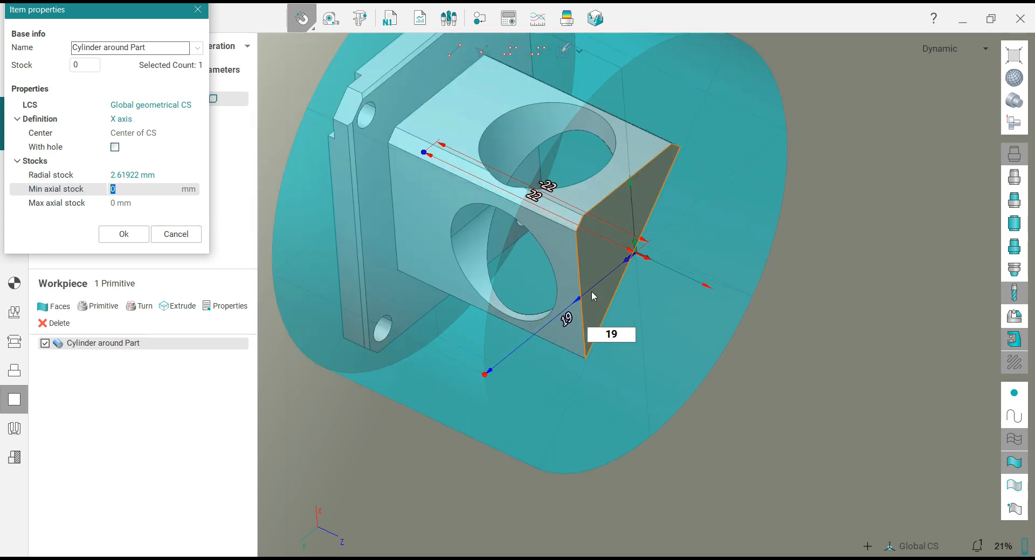
{"action": "scroll", "coordinate": [612, 267], "scroll_direction": "up", "scroll_amount": 1}
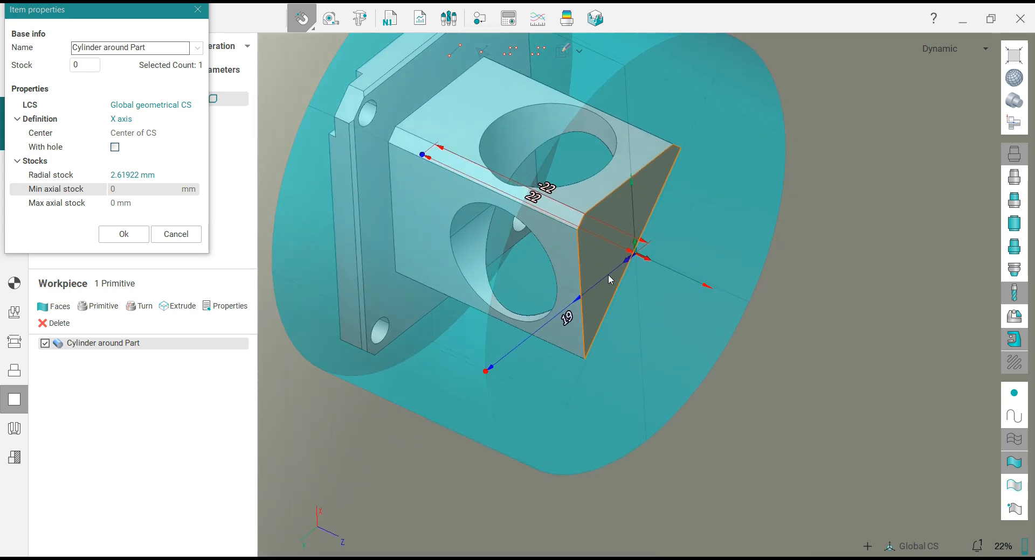
{"action": "left_click", "coordinate": [155, 177]}
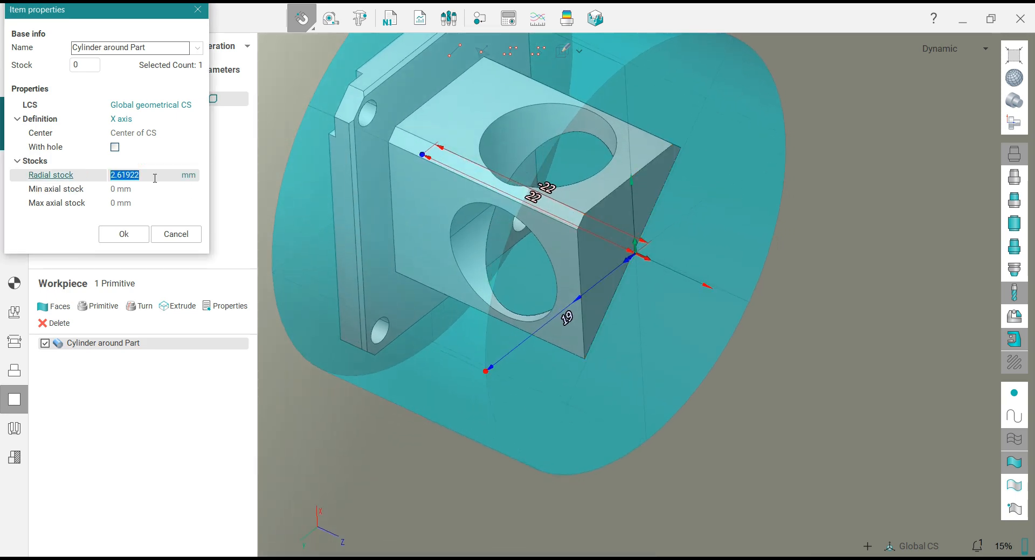
{"action": "left_click", "coordinate": [154, 187]}
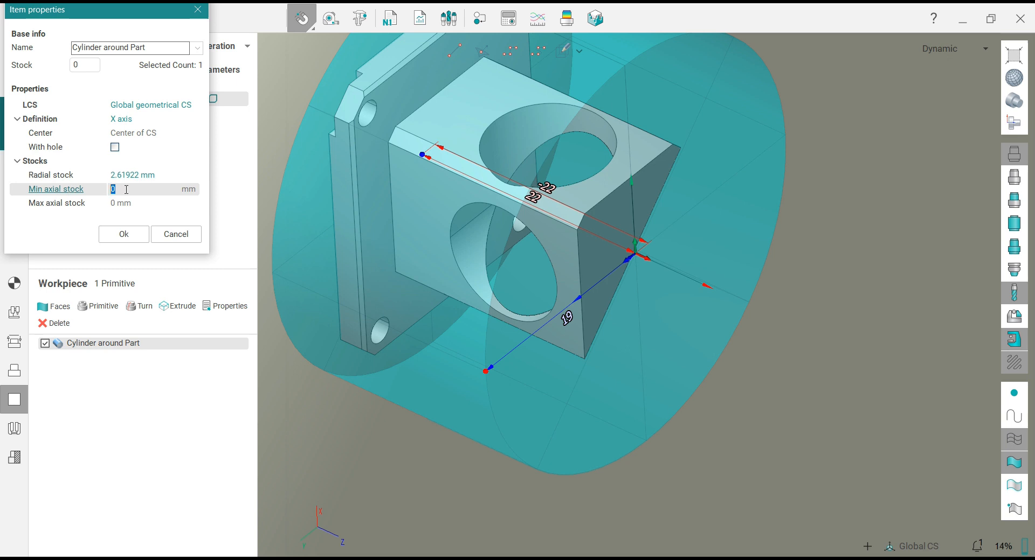
{"action": "key", "text": "Return"}
{"action": "scroll", "coordinate": [518, 237], "scroll_direction": "down", "scroll_amount": 8}
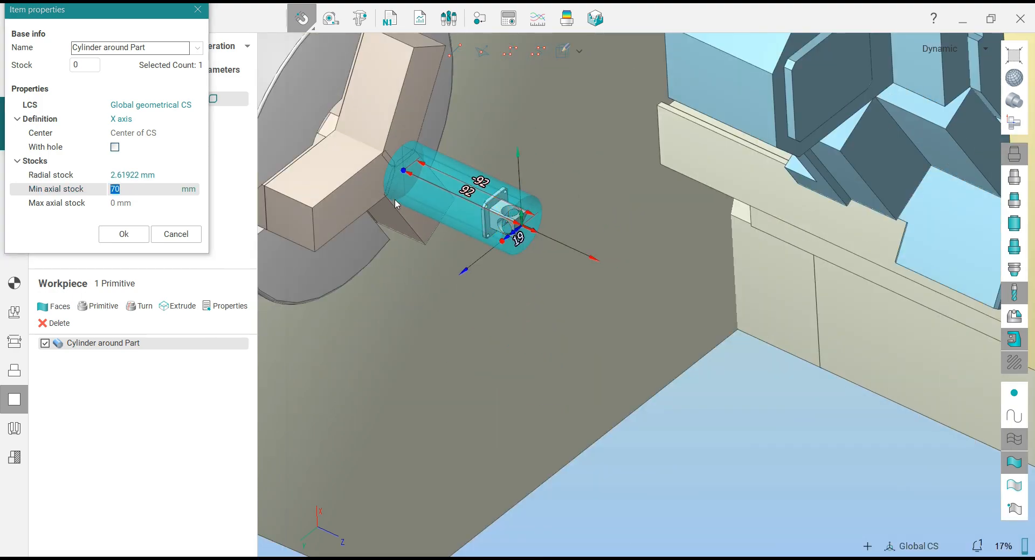
{"action": "mouse_move", "coordinate": [382, 206]}
{"action": "middle_mouse_down"}
{"action": "mouse_move", "coordinate": [426, 178]}
{"action": "mouse_move", "coordinate": [368, 198]}
{"action": "middle_mouse_up"}
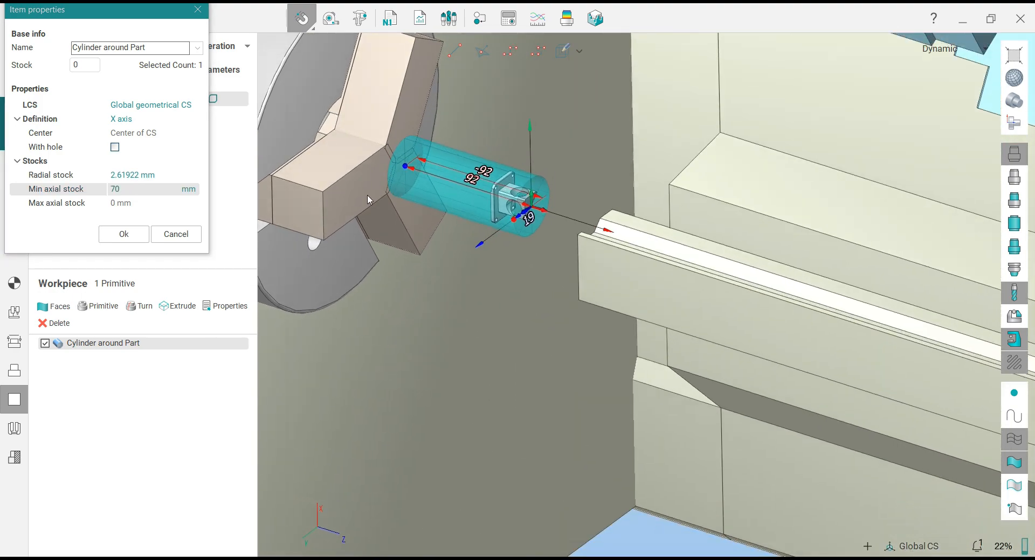
Set the cylinder's min axial stock to 90 mm and max axial stock to 1 mm, and accept the properties.
{"action": "left_click", "coordinate": [119, 188]}
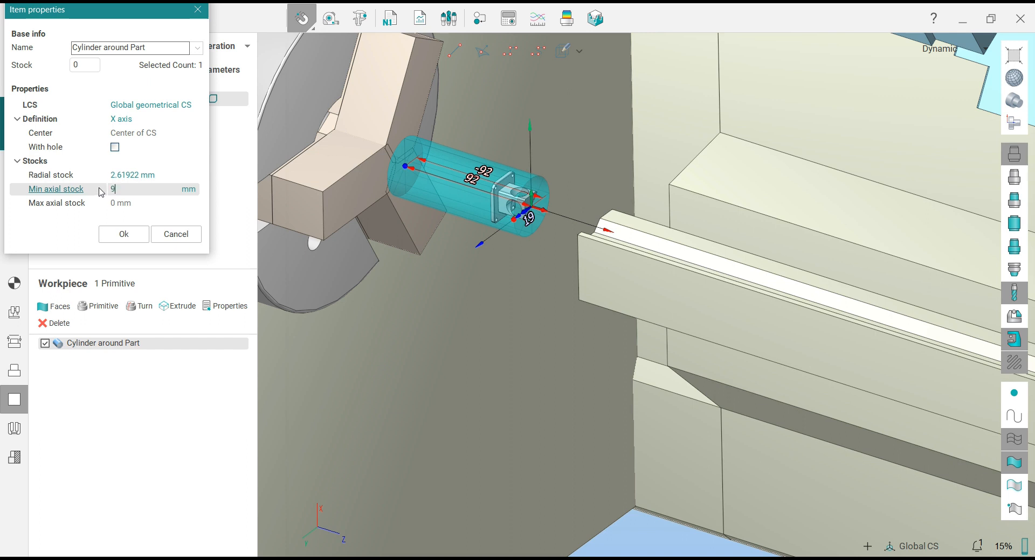
{"action": "key", "text": "Return"}
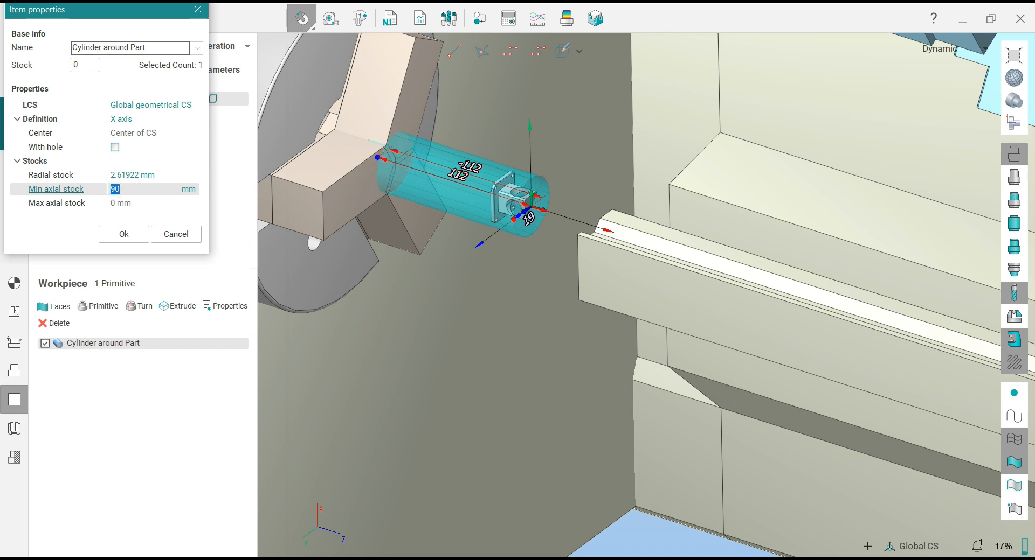
{"action": "left_click", "coordinate": [134, 202]}
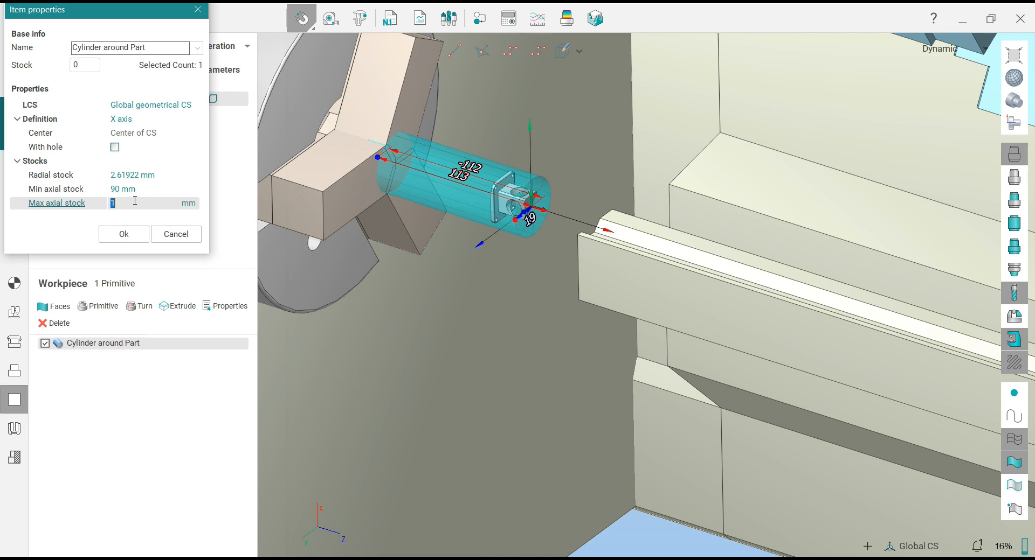
{"action": "left_click", "coordinate": [125, 233]}
Set the chuck jaw position J (JawPos) to 19 in the machine setup.
{"action": "middle_click_drag", "start_coordinate": [511, 199], "coordinate": [517, 175]}
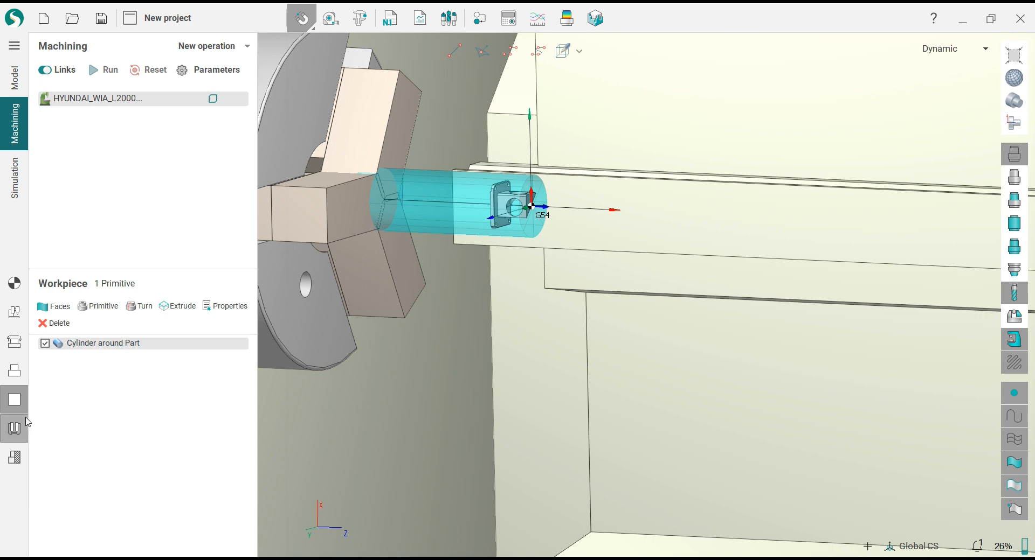
{"action": "left_click", "coordinate": [17, 294]}
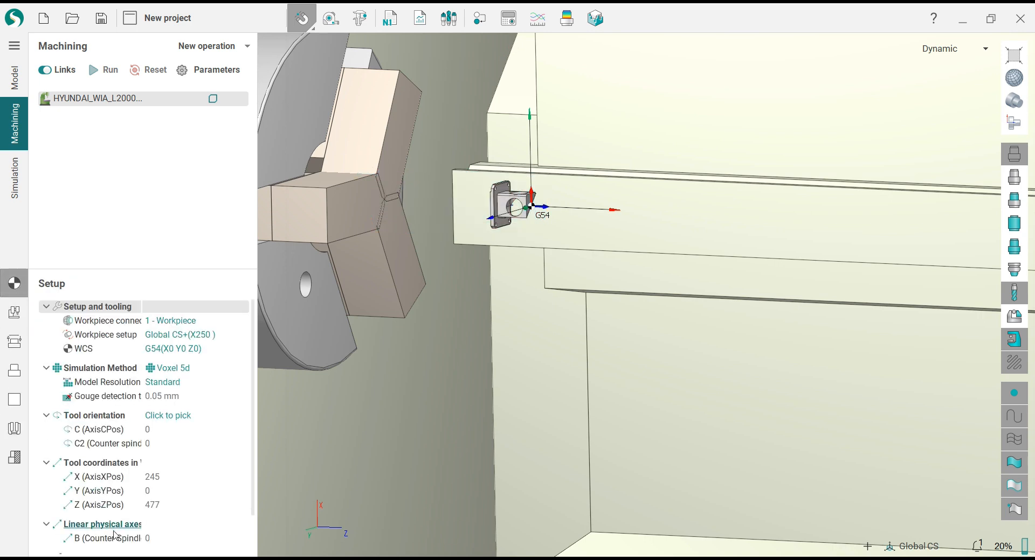
{"action": "scroll", "coordinate": [250, 477], "scroll_direction": "down", "scroll_amount": 1}
{"action": "left_click", "coordinate": [181, 529]}
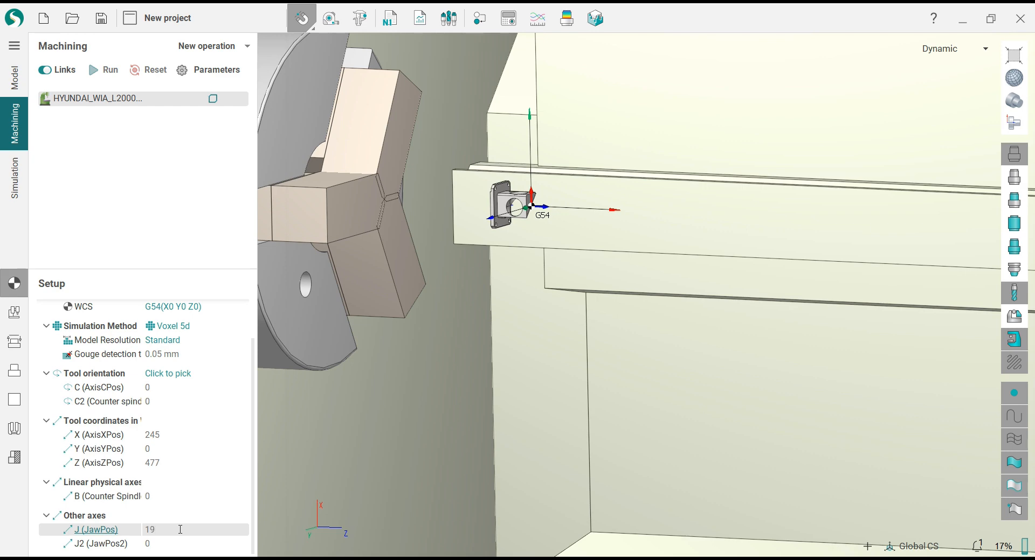
{"action": "key", "text": "Return"}
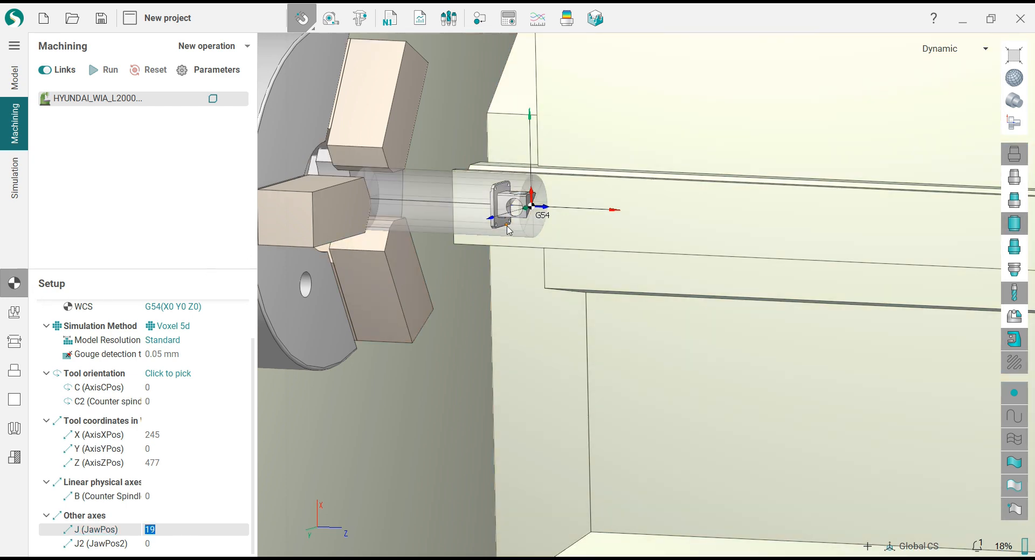
{"action": "middle_click_drag", "start_coordinate": [508, 226], "coordinate": [526, 252]}
{"action": "scroll", "coordinate": [565, 219], "scroll_direction": "down", "scroll_amount": 2}
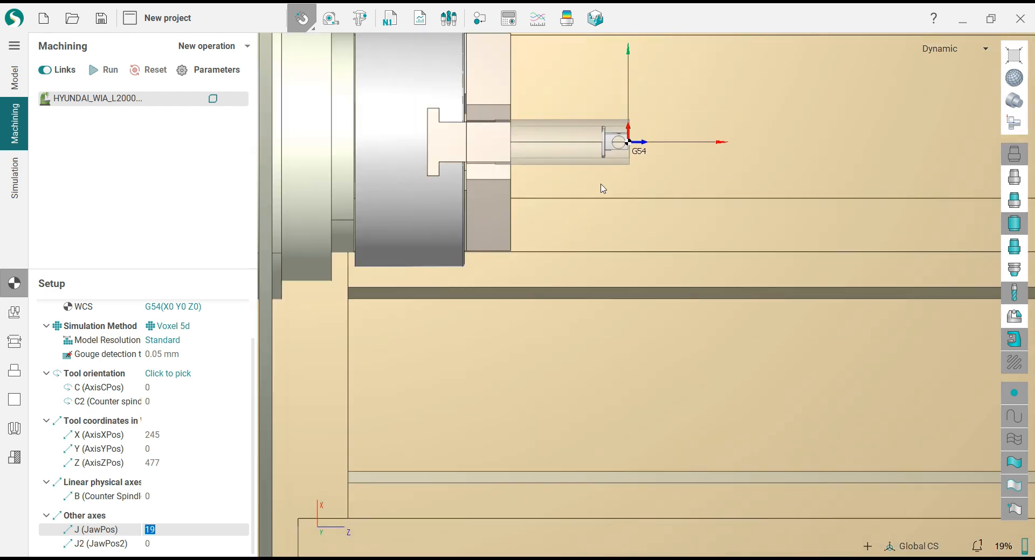
{"action": "middle_click_drag", "start_coordinate": [584, 135], "coordinate": [557, 248]}
{"action": "scroll", "coordinate": [557, 240], "scroll_direction": "up", "scroll_amount": 4}
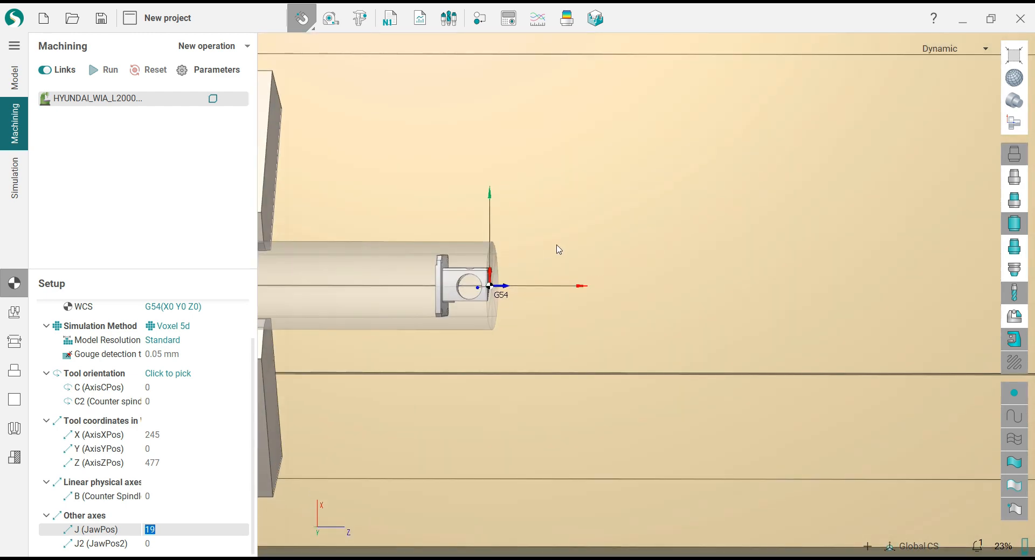
{"action": "scroll", "coordinate": [559, 246], "scroll_direction": "down", "scroll_amount": 4}
{"action": "middle_click_drag", "start_coordinate": [475, 270], "coordinate": [462, 305]}
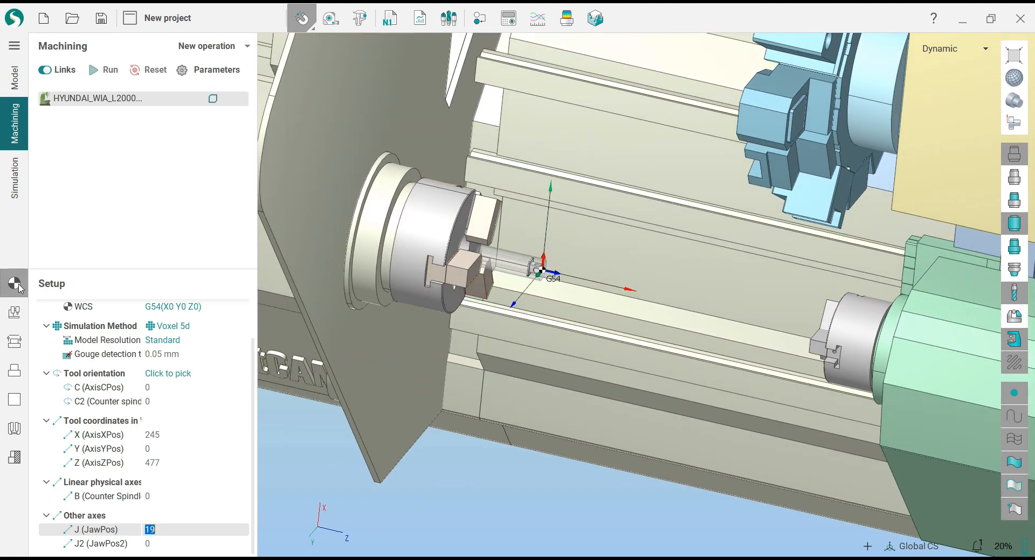
Import the saved operations from 601 A-001_F.sto in the Turn Mill XZCY Axis folder into the machining tree.
{"action": "right_click", "coordinate": [125, 103]}
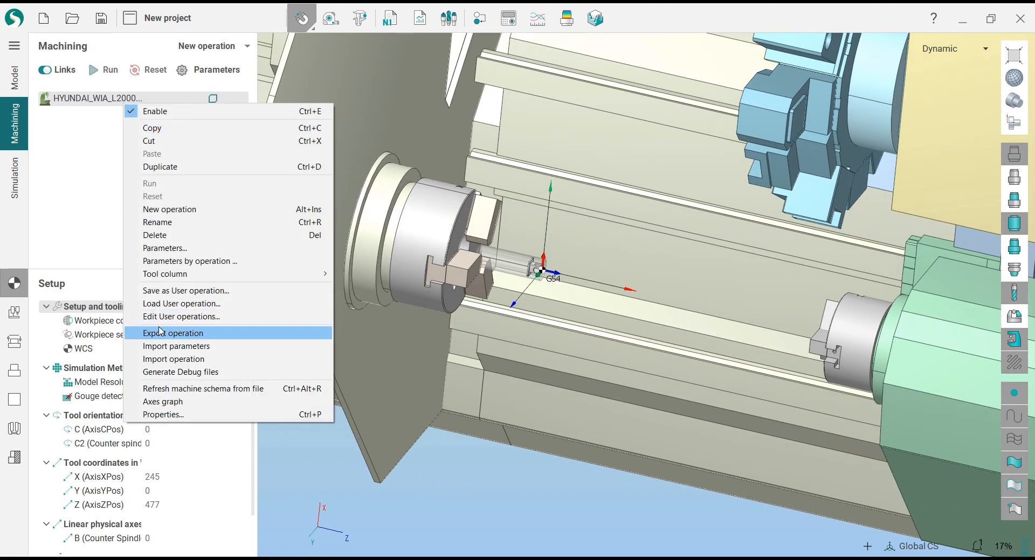
{"action": "left_click", "coordinate": [167, 359]}
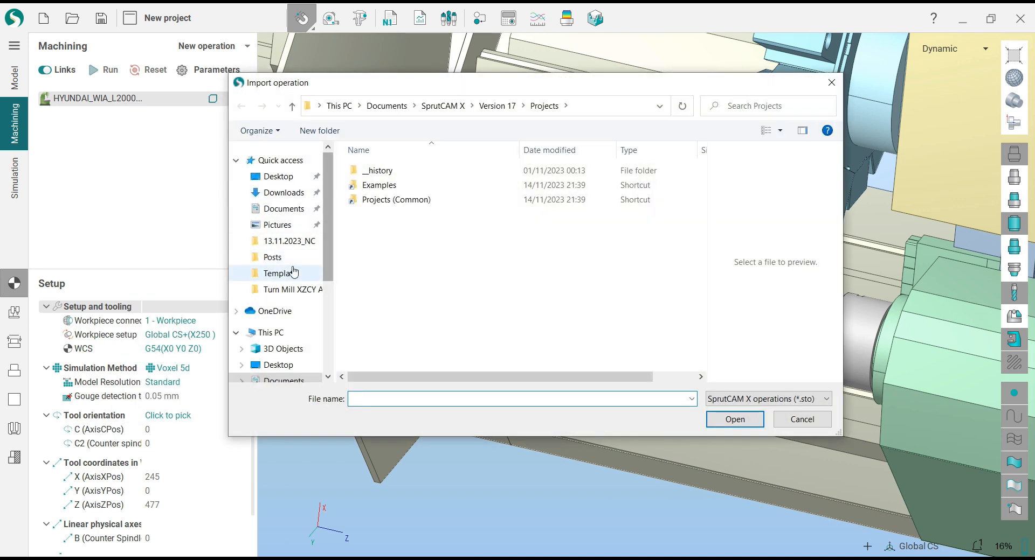
{"action": "left_click", "coordinate": [286, 290]}
{"action": "left_click", "coordinate": [405, 173]}
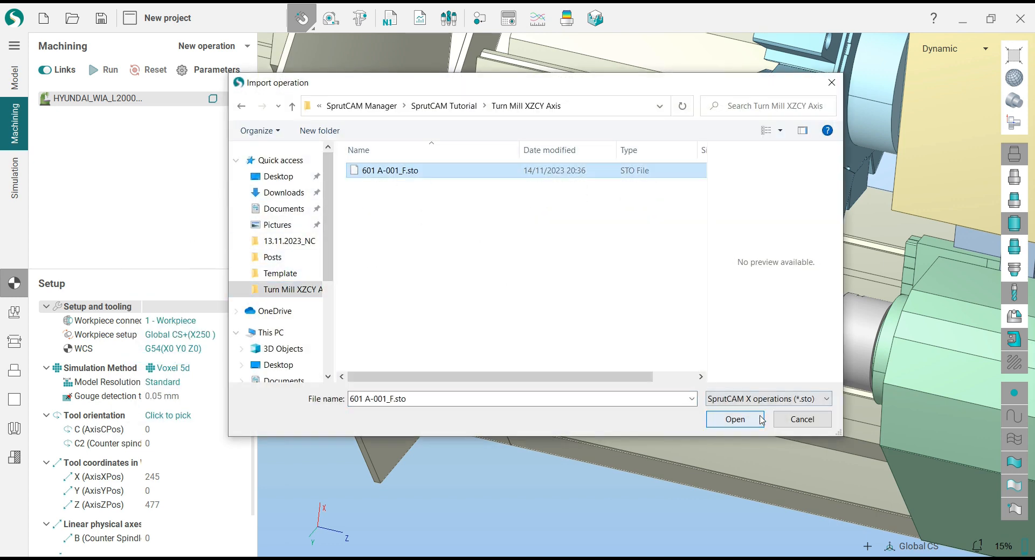
{"action": "left_click", "coordinate": [710, 422]}
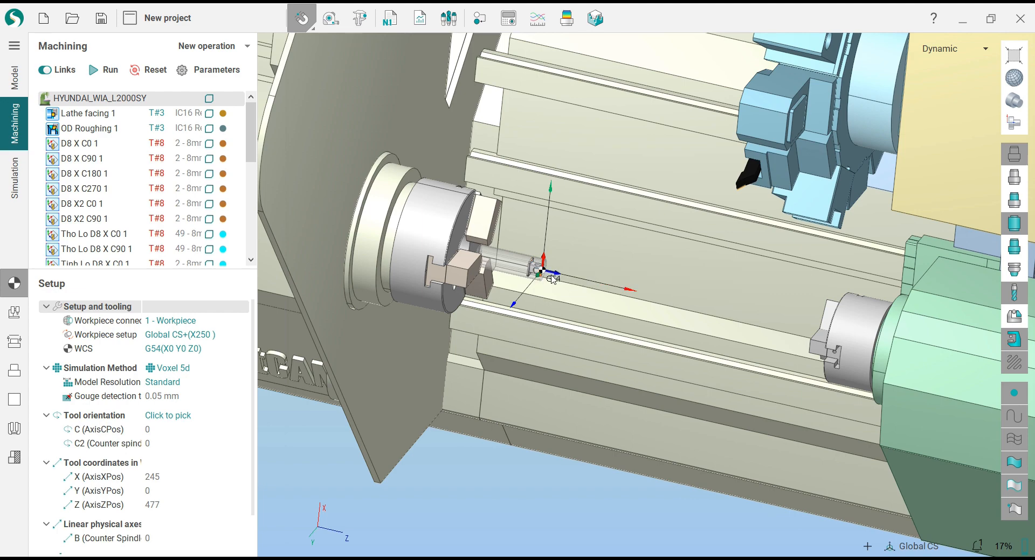
Open the job assignment of the Lathe facing 1 operation and hide the machine to expose the part and stock.
{"action": "scroll", "coordinate": [668, 309], "scroll_direction": "down", "scroll_amount": 4}
{"action": "middle_click_drag", "start_coordinate": [700, 264], "coordinate": [565, 222]}
{"action": "middle_click", "coordinate": [578, 229]}
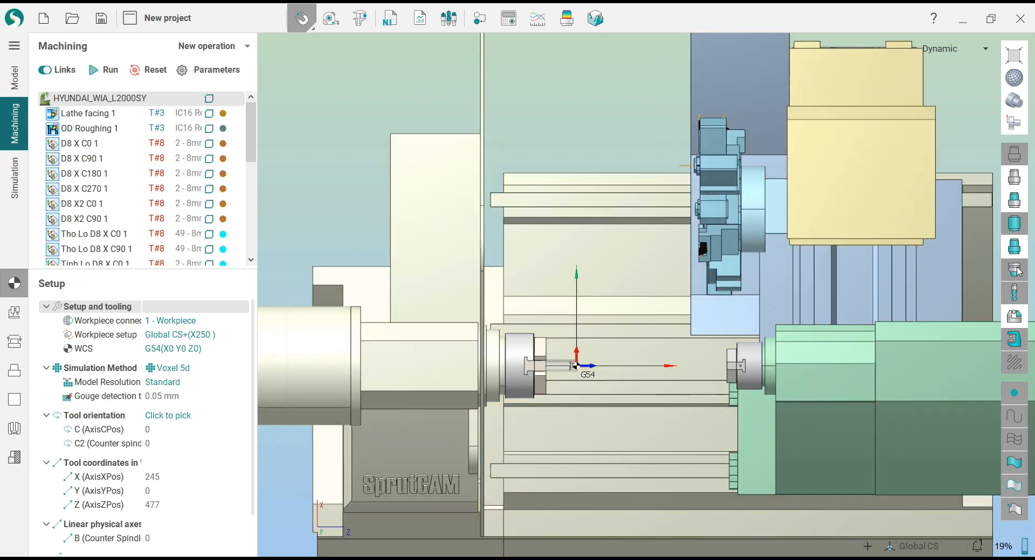
{"action": "scroll", "coordinate": [554, 395], "scroll_direction": "up", "scroll_amount": 5}
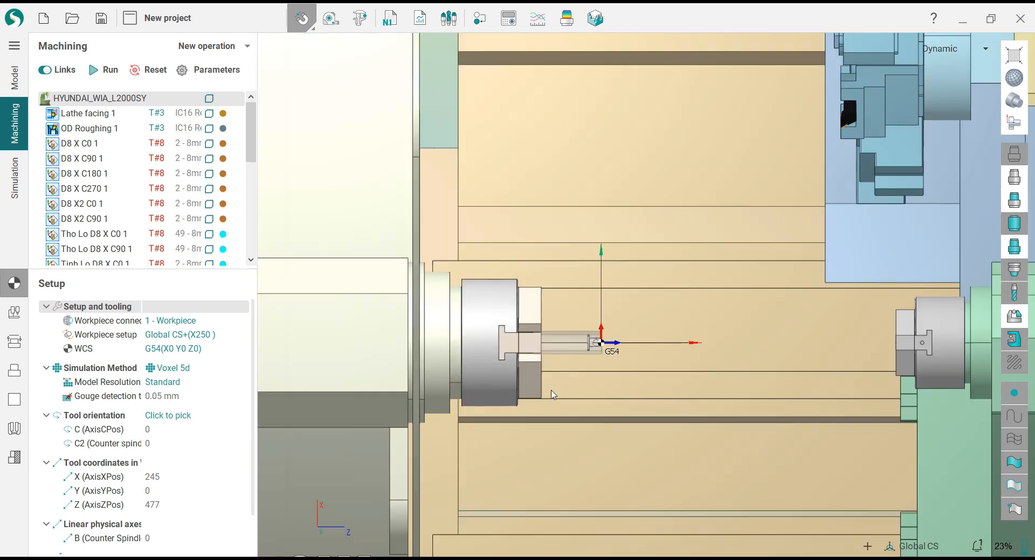
{"action": "scroll", "coordinate": [582, 356], "scroll_direction": "up", "scroll_amount": 2}
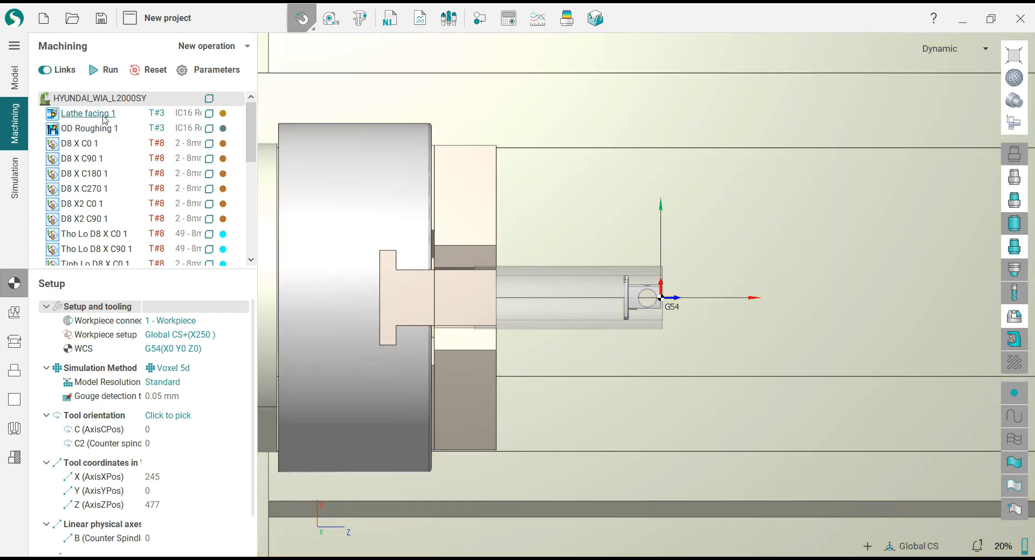
{"action": "left_click", "coordinate": [89, 113]}
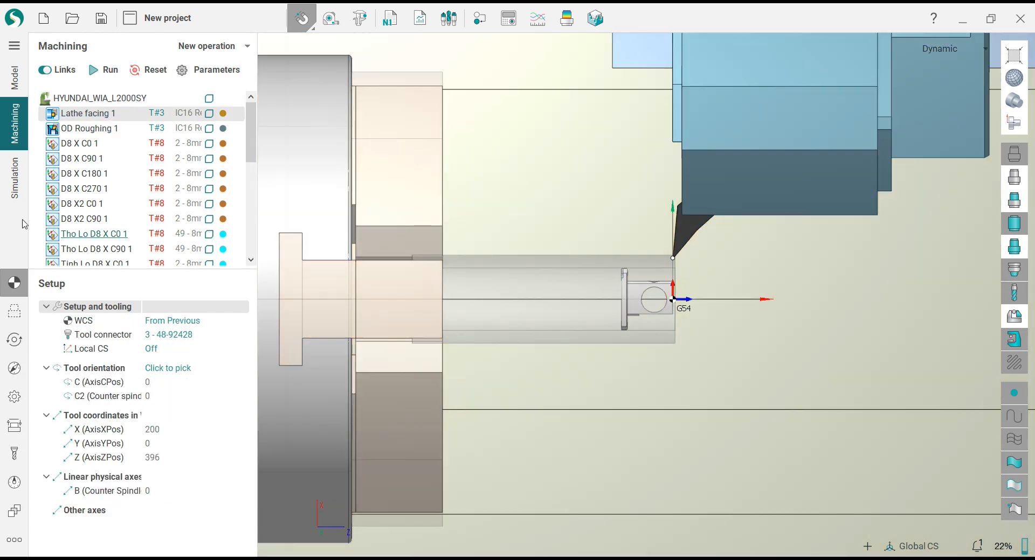
{"action": "left_click", "coordinate": [15, 311]}
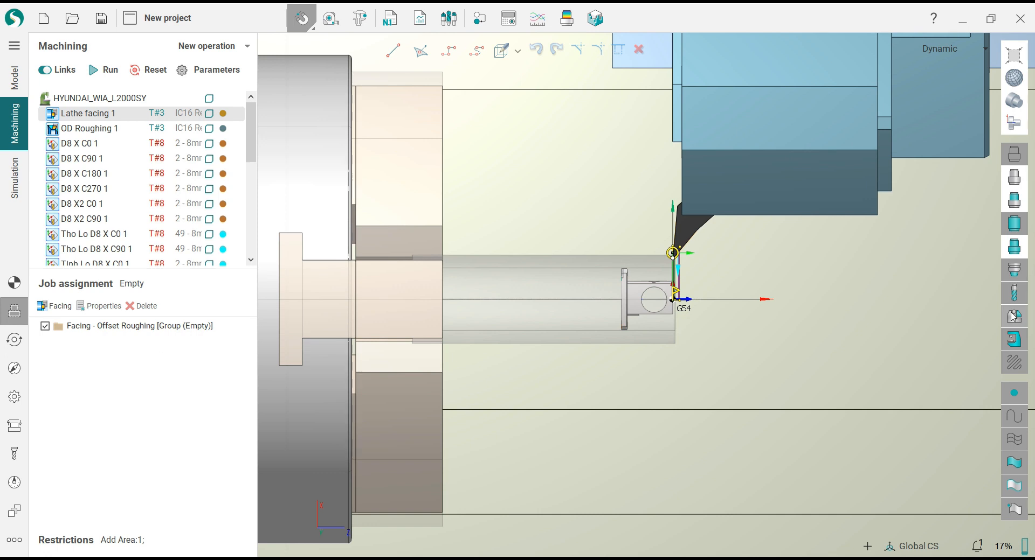
{"action": "left_click", "coordinate": [1013, 341]}
{"action": "scroll", "coordinate": [695, 281], "scroll_direction": "up", "scroll_amount": 5}
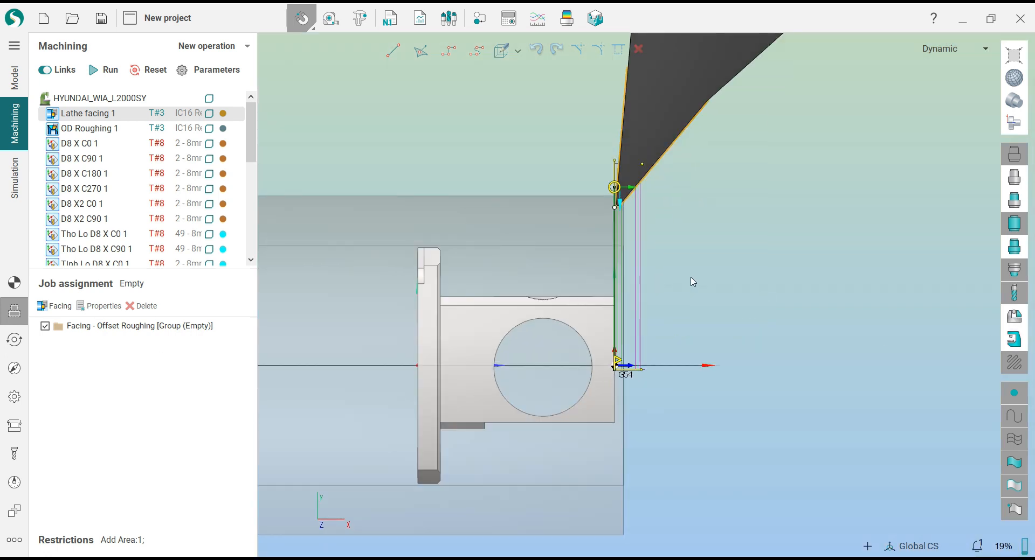
Check the facing passes at the stock's front end and calculate the Lathe facing 1 toolpath.
{"action": "scroll", "coordinate": [689, 283], "scroll_direction": "down", "scroll_amount": 5}
{"action": "scroll", "coordinate": [688, 283], "scroll_direction": "up", "scroll_amount": 5}
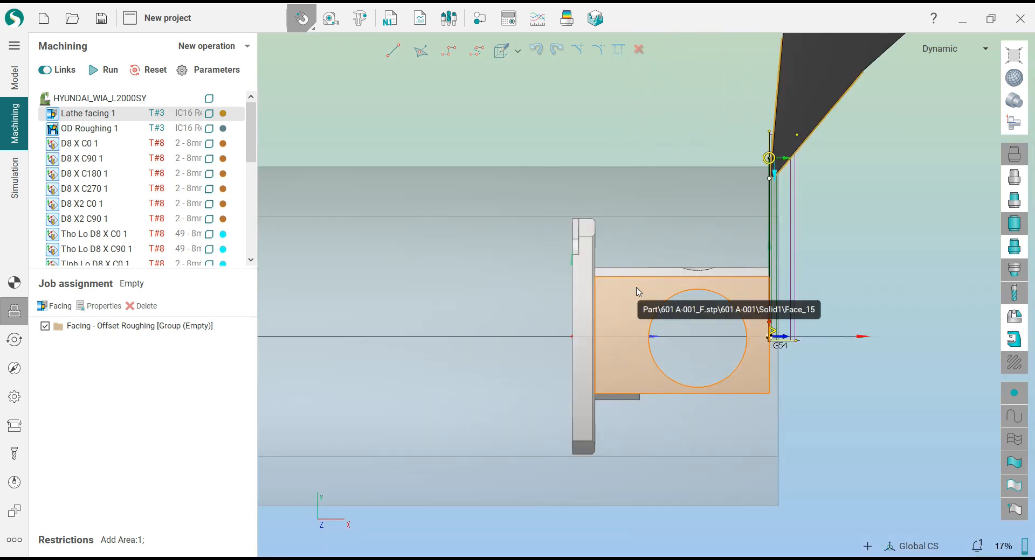
{"action": "scroll", "coordinate": [695, 272], "scroll_direction": "down", "scroll_amount": 1}
{"action": "scroll", "coordinate": [751, 232], "scroll_direction": "up", "scroll_amount": 5}
{"action": "scroll", "coordinate": [754, 234], "scroll_direction": "down", "scroll_amount": 3}
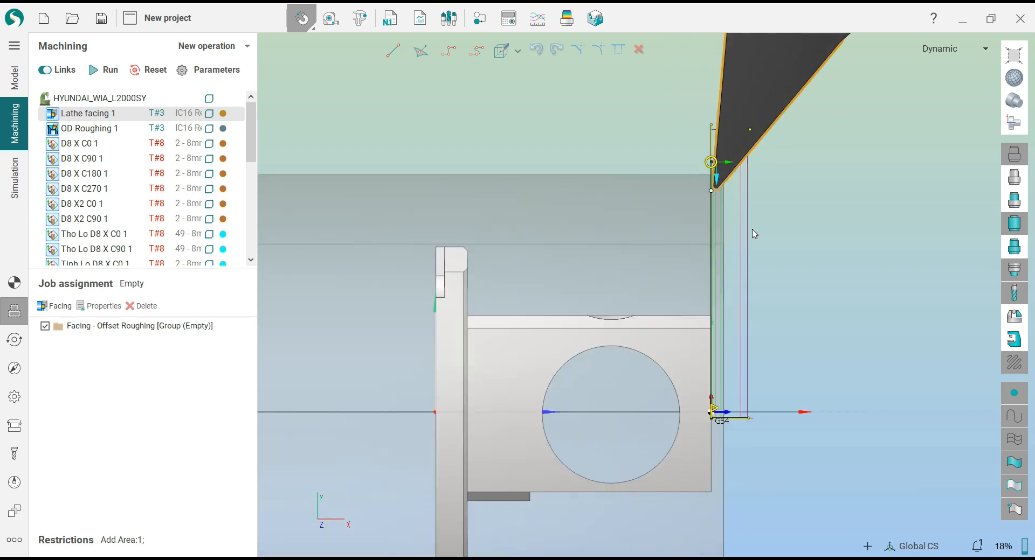
{"action": "scroll", "coordinate": [754, 234], "scroll_direction": "down", "scroll_amount": 2}
{"action": "scroll", "coordinate": [559, 254], "scroll_direction": "down", "scroll_amount": 2}
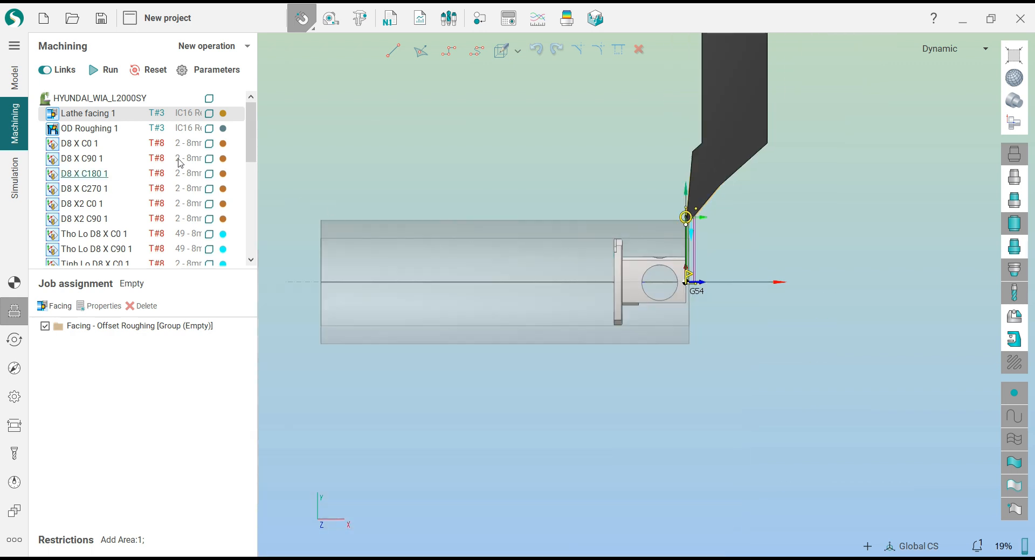
{"action": "left_click", "coordinate": [103, 70]}
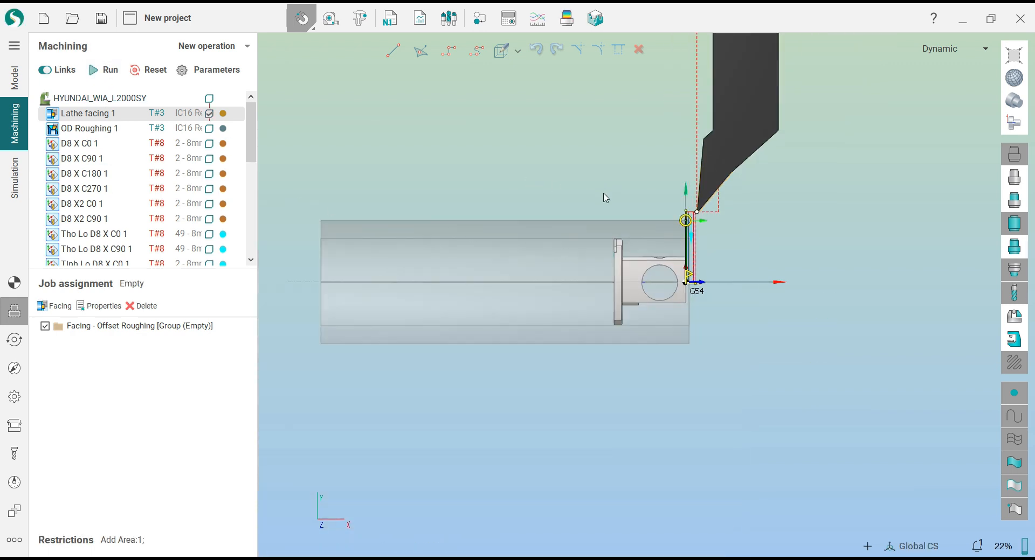
Set the 45° extension at the chuck-side end of the OD Roughing 1 contour to 2.8 and calculate its toolpath.
{"action": "left_click", "coordinate": [89, 129]}
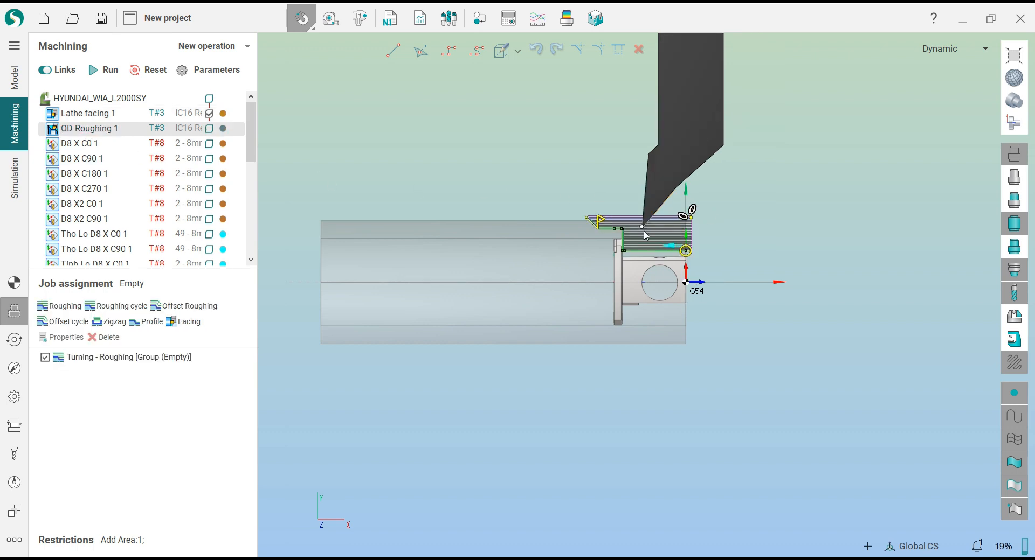
{"action": "scroll", "coordinate": [645, 235], "scroll_direction": "up", "scroll_amount": 5}
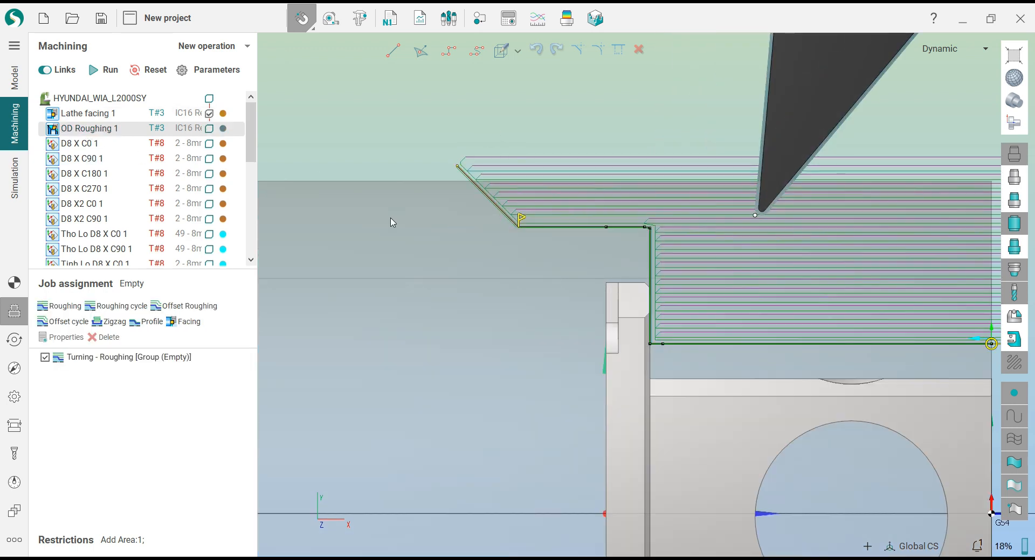
{"action": "double_click", "coordinate": [482, 139]}
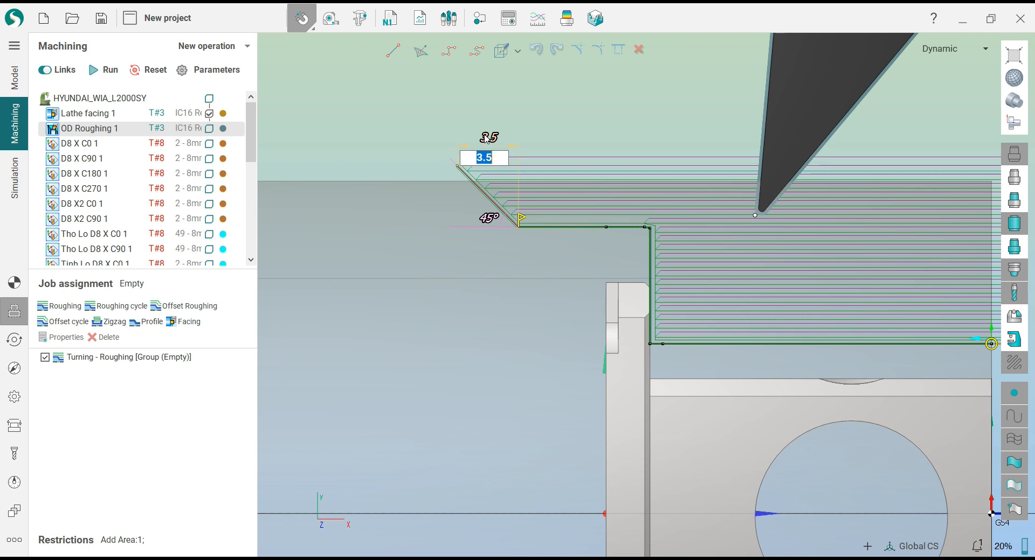
{"action": "key", "text": "Return"}
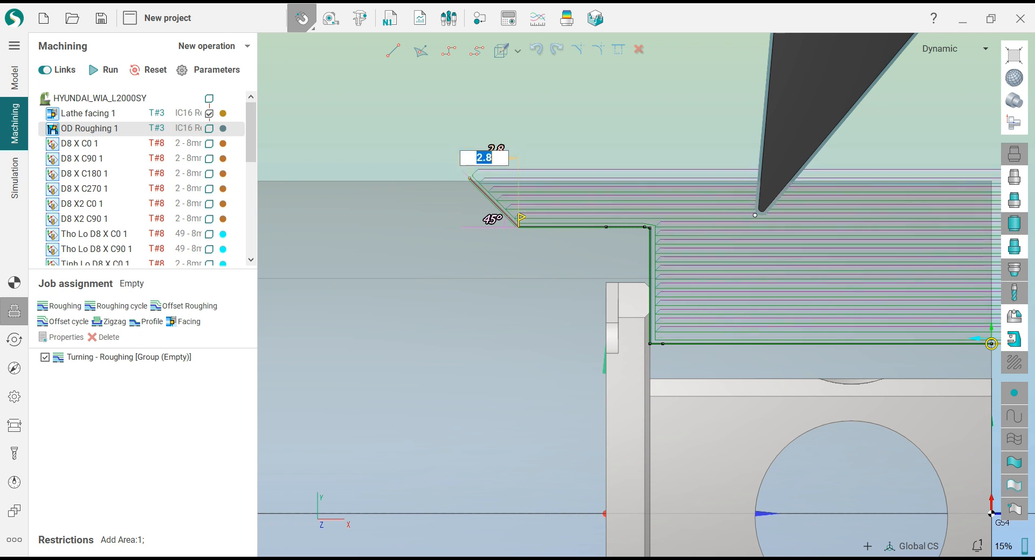
{"action": "left_click", "coordinate": [469, 113]}
{"action": "scroll", "coordinate": [439, 154], "scroll_direction": "down", "scroll_amount": 3}
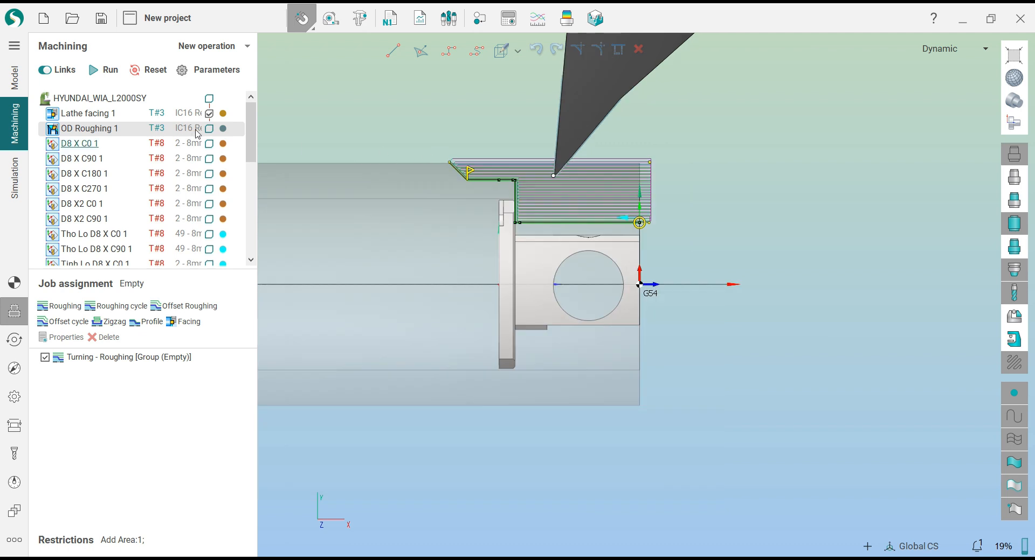
{"action": "left_click", "coordinate": [105, 70]}
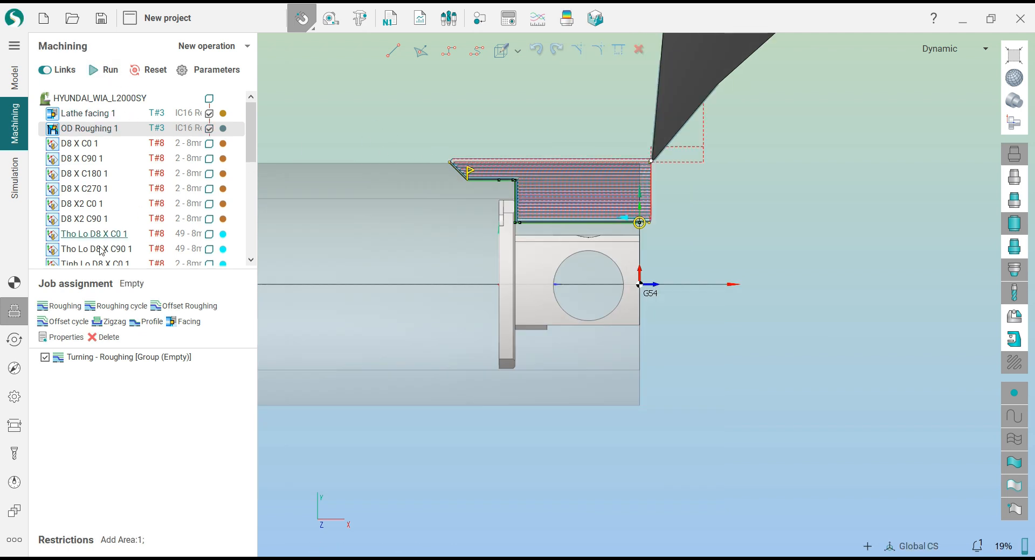
Calculate the toolpath of the D8 X C0 1 milling operation on the square flange.
{"action": "left_click", "coordinate": [93, 144]}
{"action": "middle_click_drag", "start_coordinate": [511, 186], "coordinate": [442, 217]}
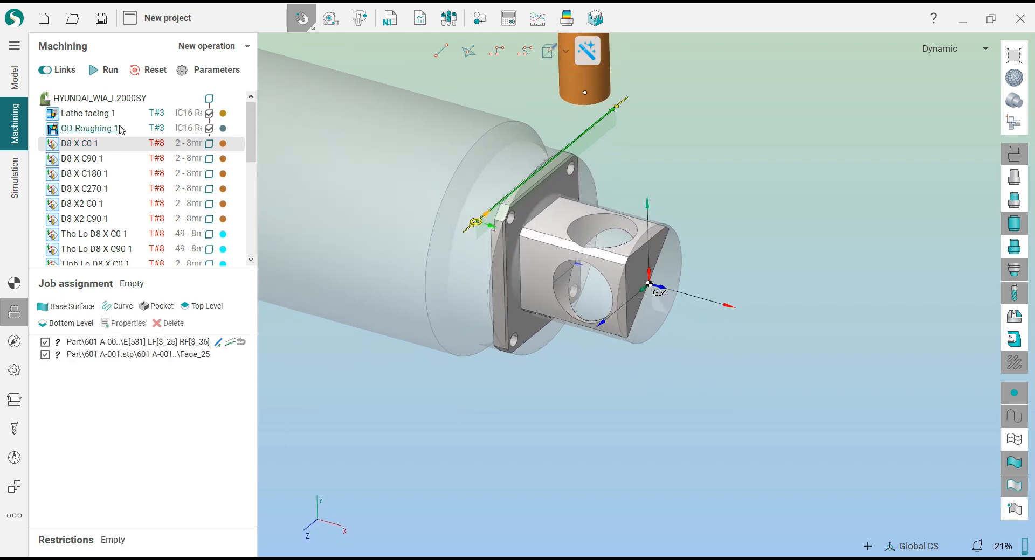
{"action": "left_click", "coordinate": [105, 70]}
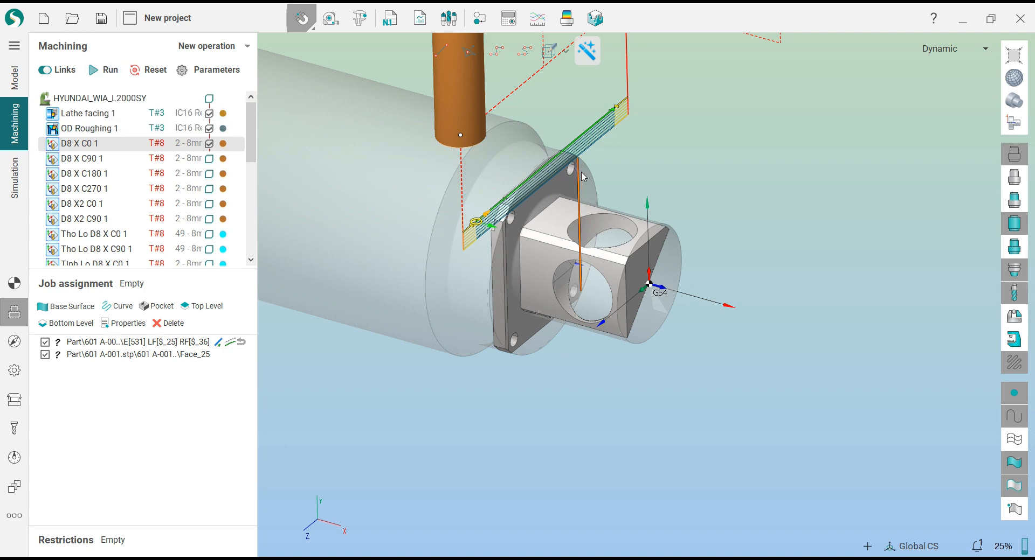
{"action": "mouse_move", "coordinate": [616, 173]}
{"action": "middle_mouse_down"}
{"action": "mouse_move", "coordinate": [677, 157]}
{"action": "mouse_move", "coordinate": [647, 157]}
{"action": "mouse_move", "coordinate": [618, 176]}
{"action": "middle_mouse_up"}
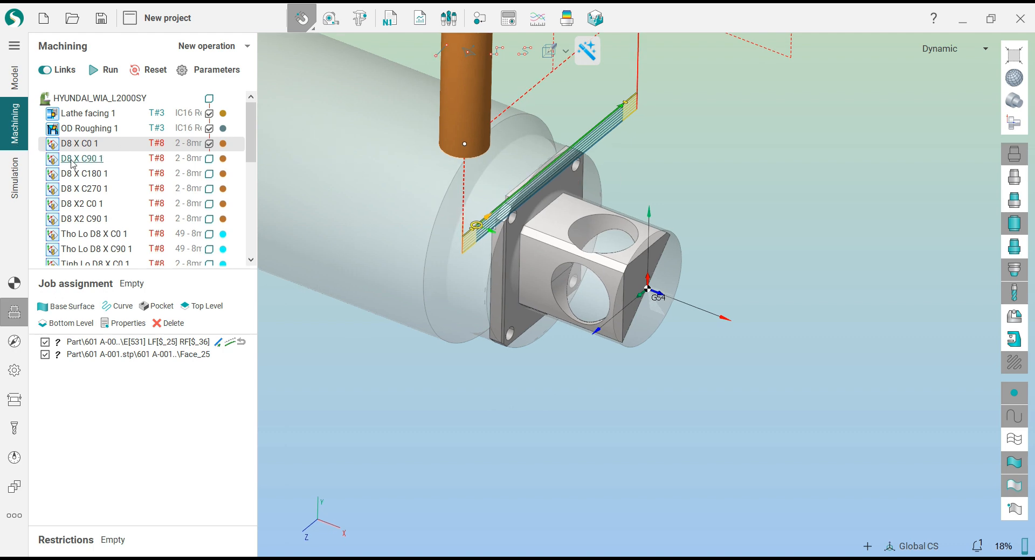
Calculate the toolpath of the D8 X C90 1 milling operation on the adjacent flange side.
{"action": "scroll", "coordinate": [496, 212], "scroll_direction": "up", "scroll_amount": 3}
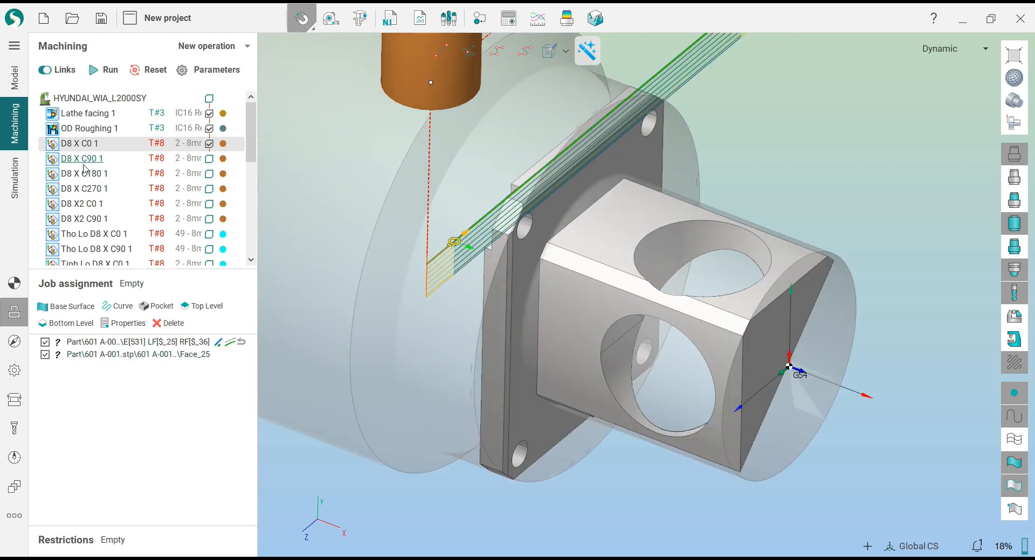
{"action": "left_click", "coordinate": [83, 163]}
{"action": "left_click", "coordinate": [104, 71]}
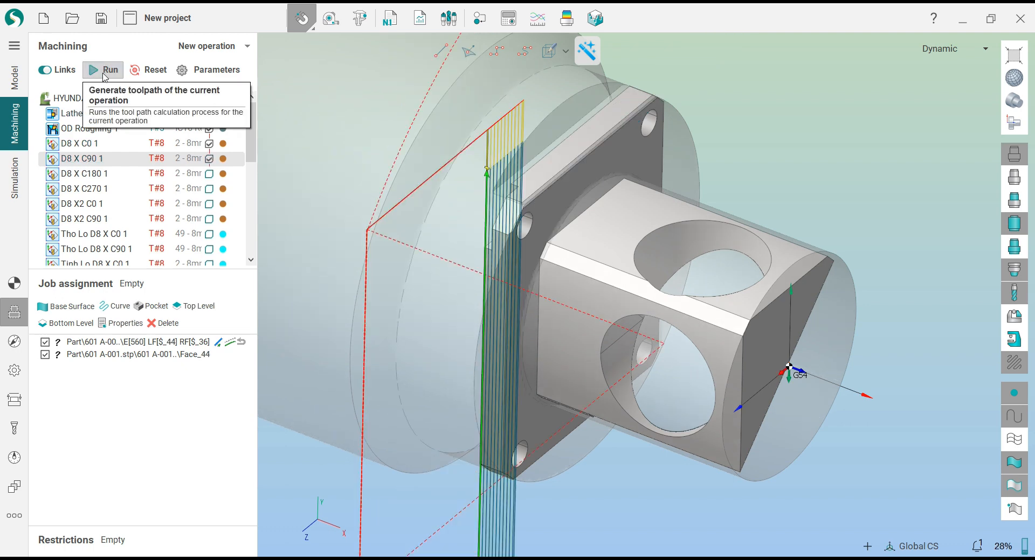
{"action": "scroll", "coordinate": [555, 157], "scroll_direction": "down", "scroll_amount": 4}
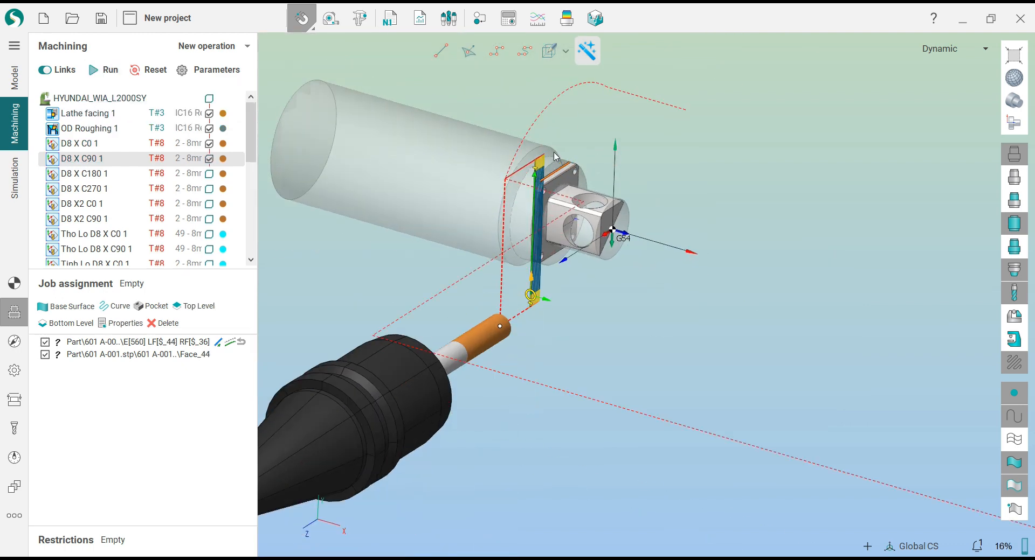
{"action": "middle_click_drag", "start_coordinate": [556, 157], "coordinate": [536, 168]}
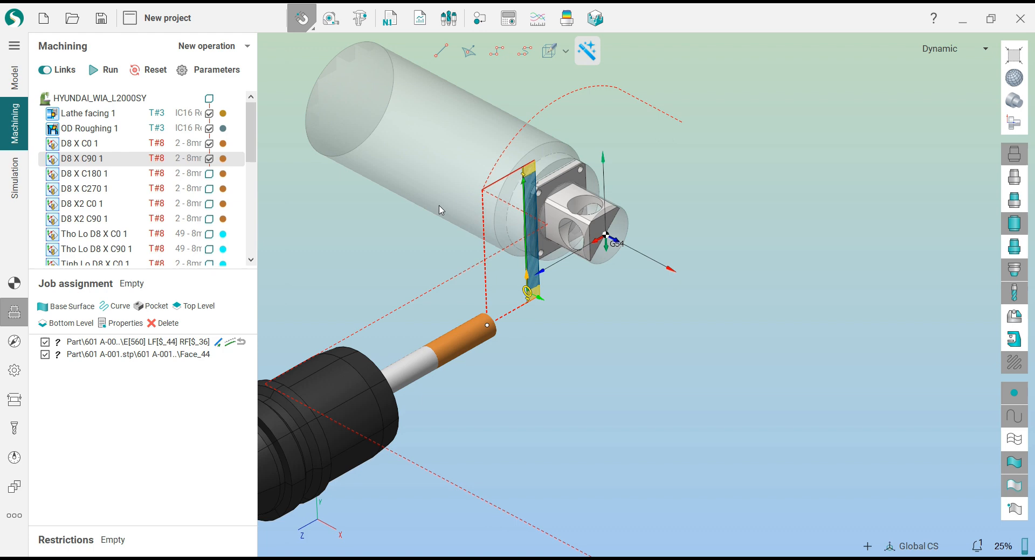
Compare the D8 X C0 1 and D8 X C90 1 toolpaths along the flange edges from several angles.
{"action": "left_click", "coordinate": [97, 146]}
{"action": "scroll", "coordinate": [562, 186], "scroll_direction": "up", "scroll_amount": 5}
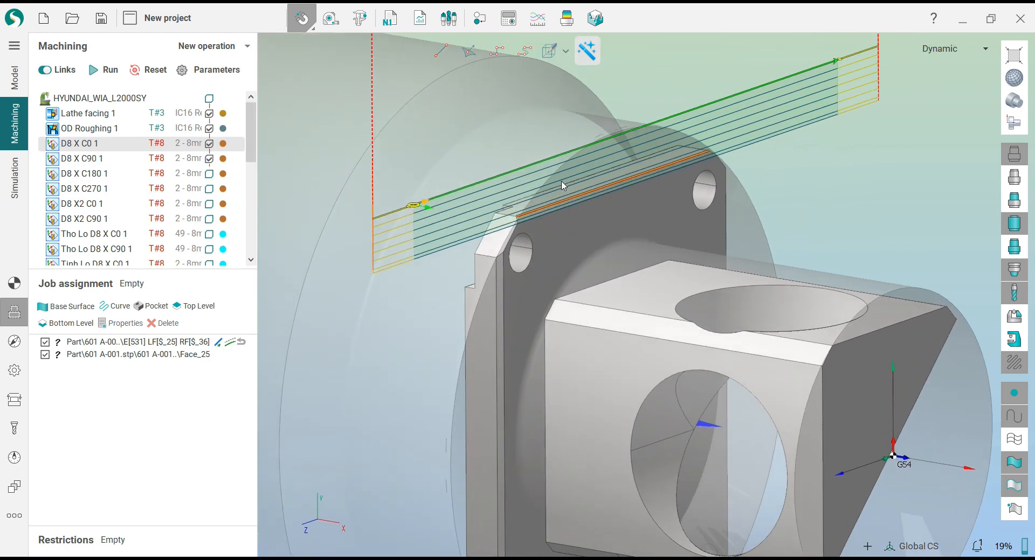
{"action": "middle_click_drag", "start_coordinate": [562, 186], "coordinate": [514, 210]}
{"action": "scroll", "coordinate": [514, 211], "scroll_direction": "down", "scroll_amount": 3}
{"action": "scroll", "coordinate": [514, 211], "scroll_direction": "down", "scroll_amount": 3}
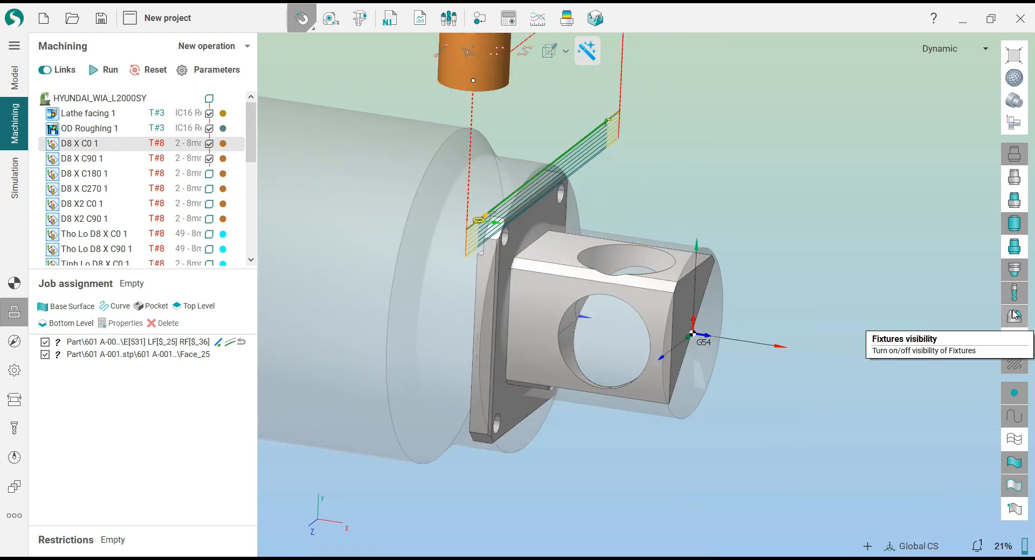
{"action": "middle_click_drag", "start_coordinate": [723, 229], "coordinate": [710, 250]}
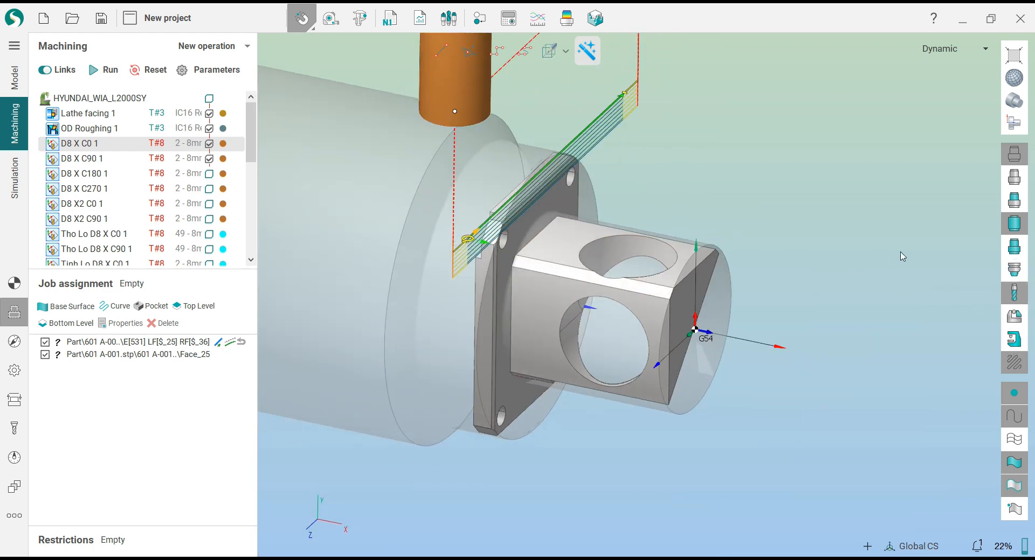
{"action": "middle_click_drag", "start_coordinate": [573, 228], "coordinate": [398, 232]}
{"action": "left_click", "coordinate": [93, 160]}
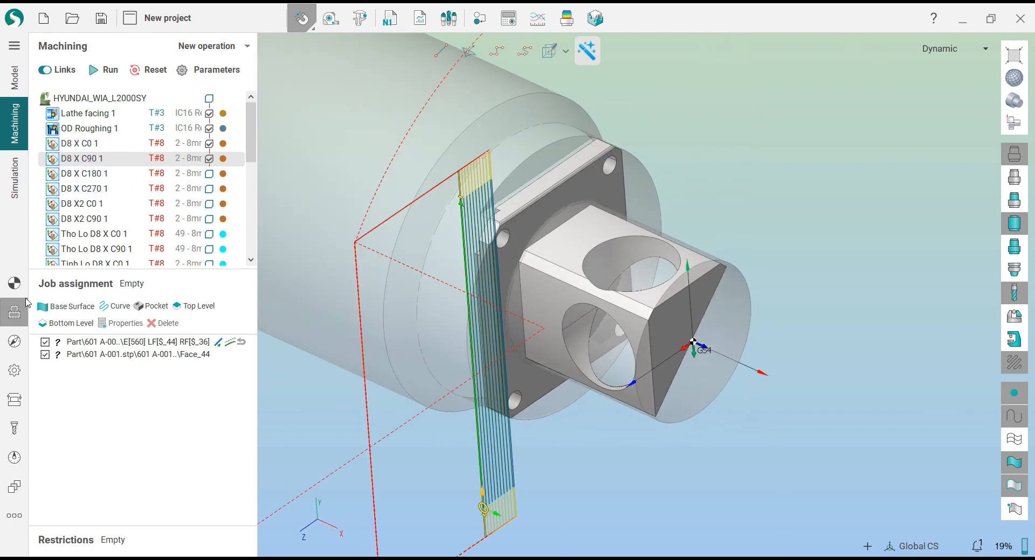
Compare the C-axis tool orientation in the setups of the D8 X C0 1 and D8 X C90 1 operations.
{"action": "left_click", "coordinate": [14, 283]}
{"action": "left_click", "coordinate": [69, 144]}
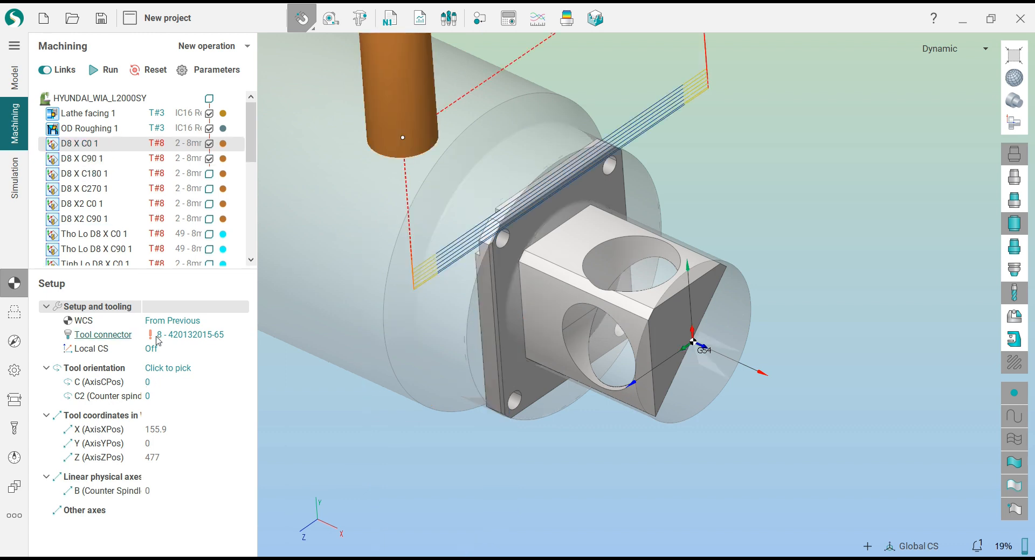
{"action": "left_click", "coordinate": [76, 163]}
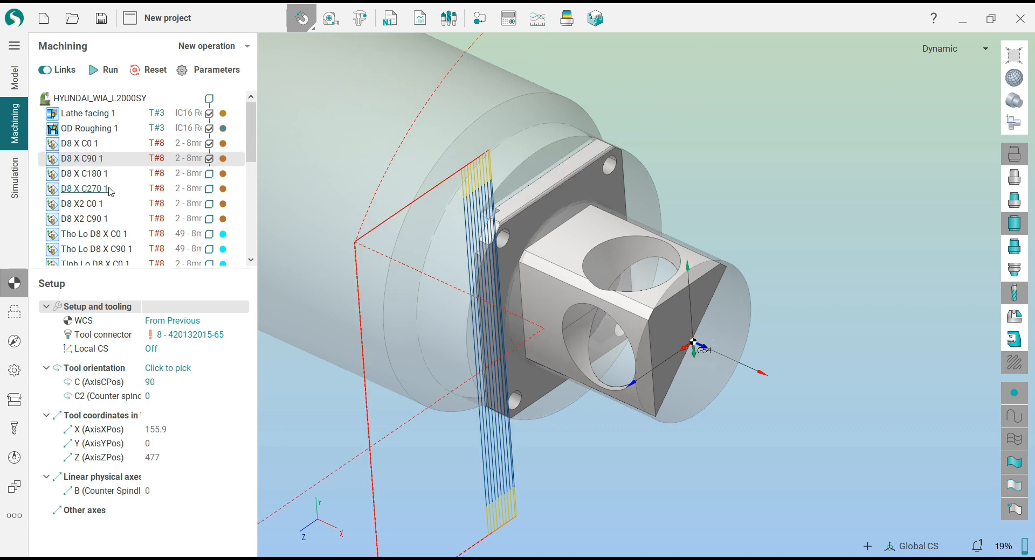
Calculate the toolpaths of the D8 X C180 1 and D8 X C270 1 milling operations on the remaining flange sides.
{"action": "left_click", "coordinate": [86, 174]}
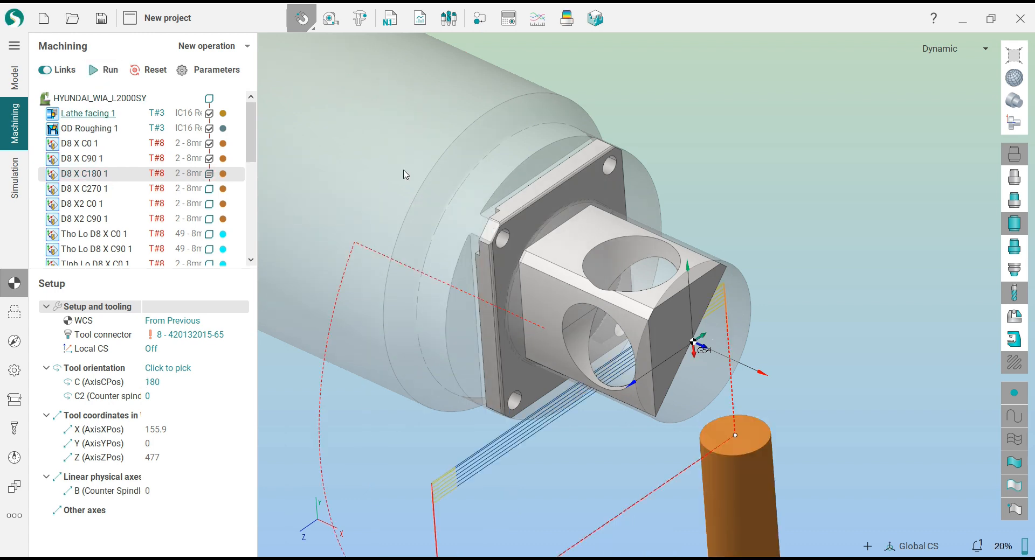
{"action": "scroll", "coordinate": [406, 174], "scroll_direction": "down", "scroll_amount": 3}
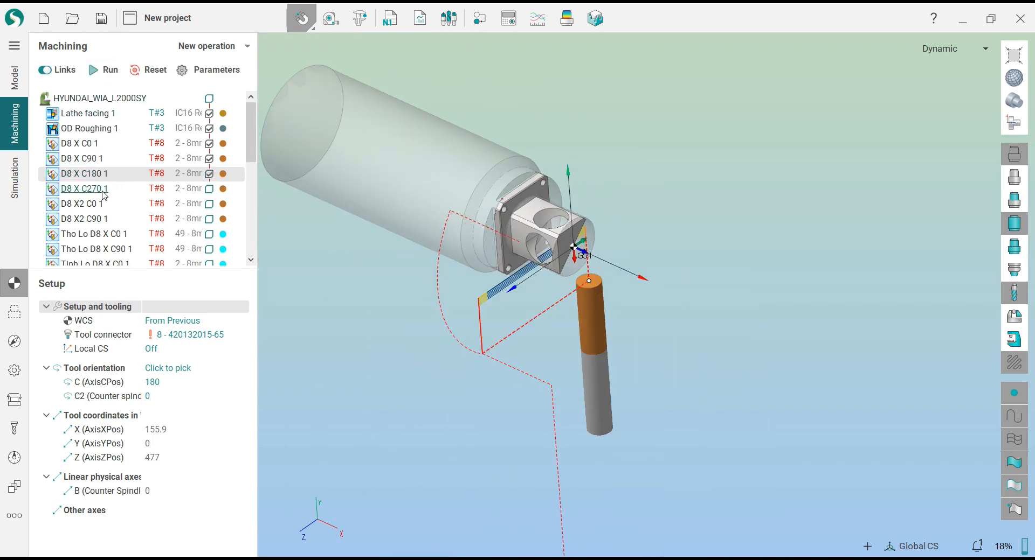
{"action": "left_click", "coordinate": [103, 190]}
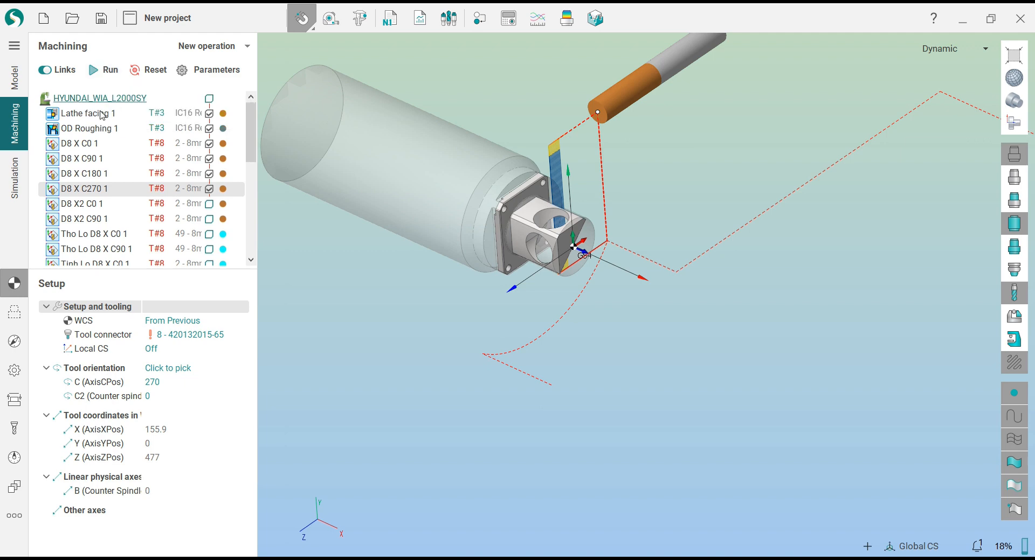
Calculate the toolpaths of the D8 X2 C0 1 and D8 X2 C90 1 operations on the front block's faces.
{"action": "left_click", "coordinate": [89, 204]}
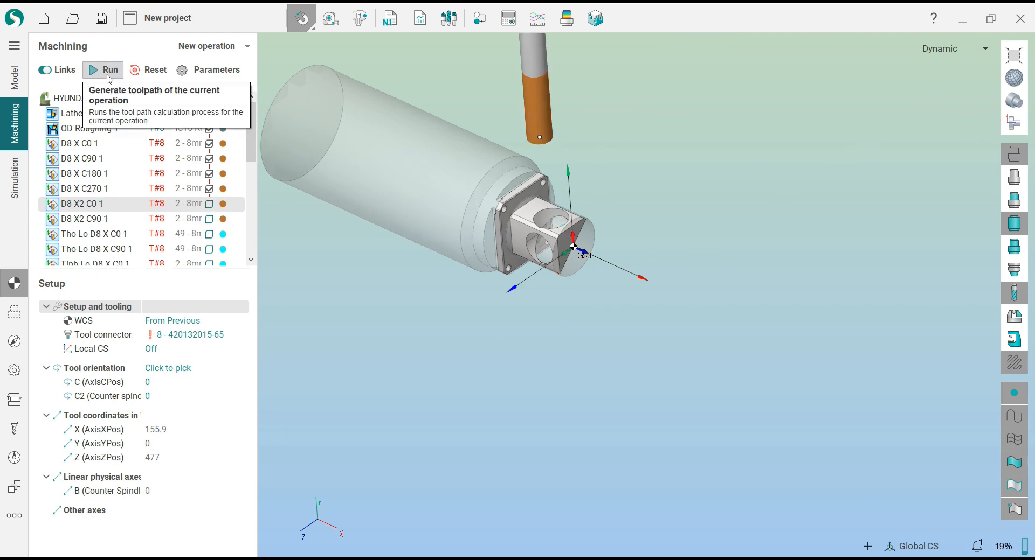
{"action": "left_click", "coordinate": [108, 70]}
{"action": "scroll", "coordinate": [502, 212], "scroll_direction": "up", "scroll_amount": 5}
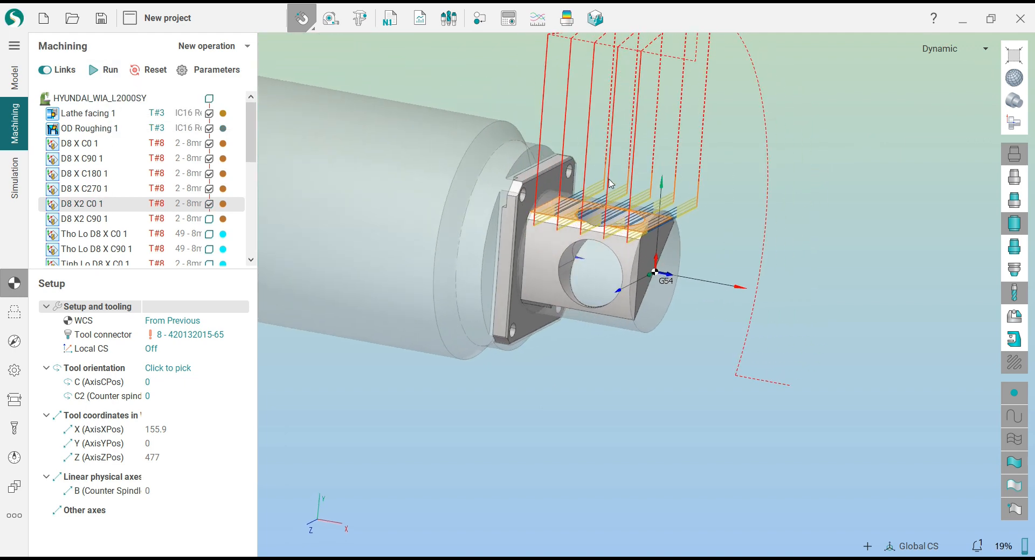
{"action": "scroll", "coordinate": [583, 214], "scroll_direction": "down", "scroll_amount": 1}
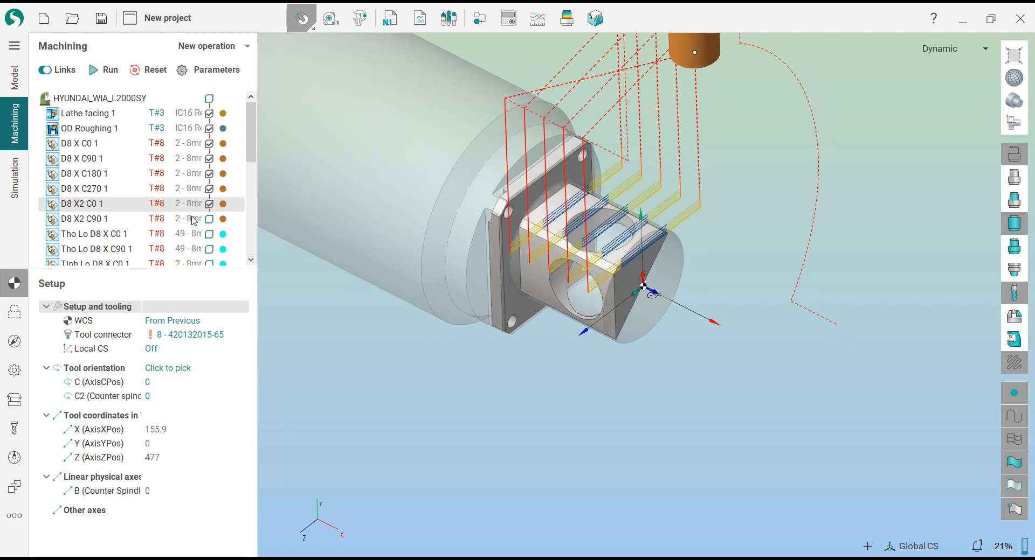
{"action": "left_click", "coordinate": [92, 222]}
{"action": "left_click", "coordinate": [106, 70]}
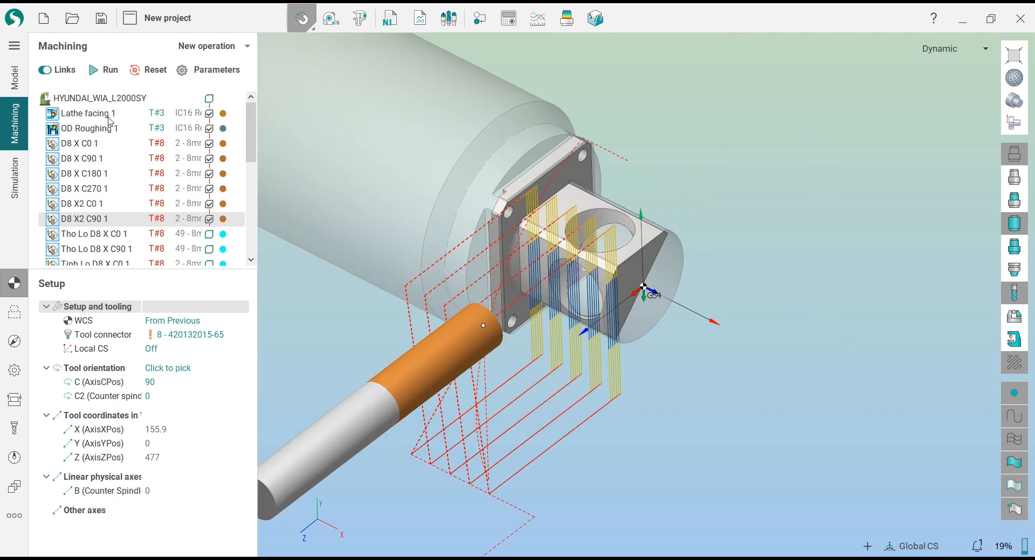
Calculate the toolpath of the Tho Lo D8 X C0 1 hole roughing operation.
{"action": "left_click", "coordinate": [110, 237]}
{"action": "left_click", "coordinate": [106, 71]}
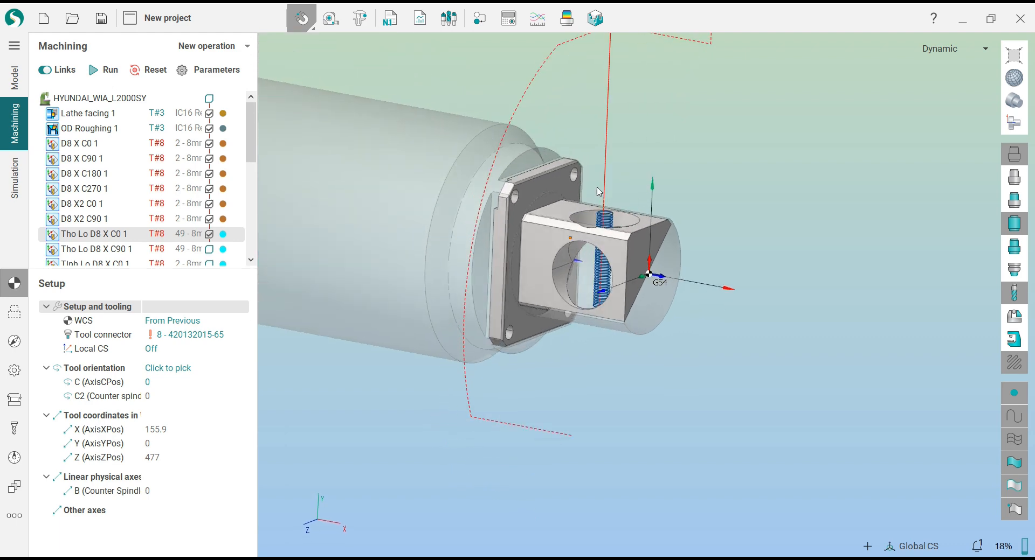
Examine the Tho Lo D8 X C0 1 job assignment, depth of cut, and top and bottom levels against the cross hole.
{"action": "left_click", "coordinate": [14, 311]}
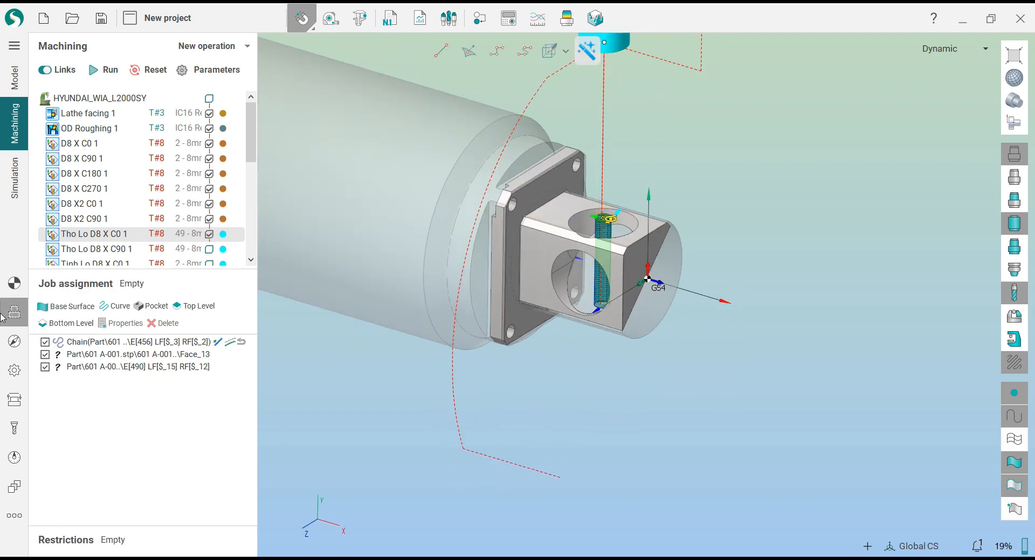
{"action": "left_click", "coordinate": [94, 343]}
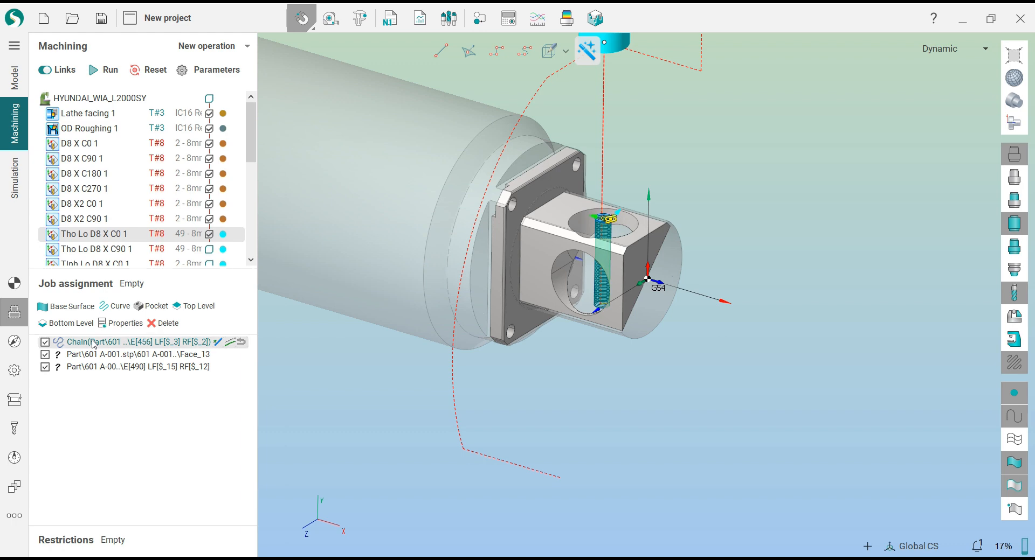
{"action": "left_click", "coordinate": [14, 343]}
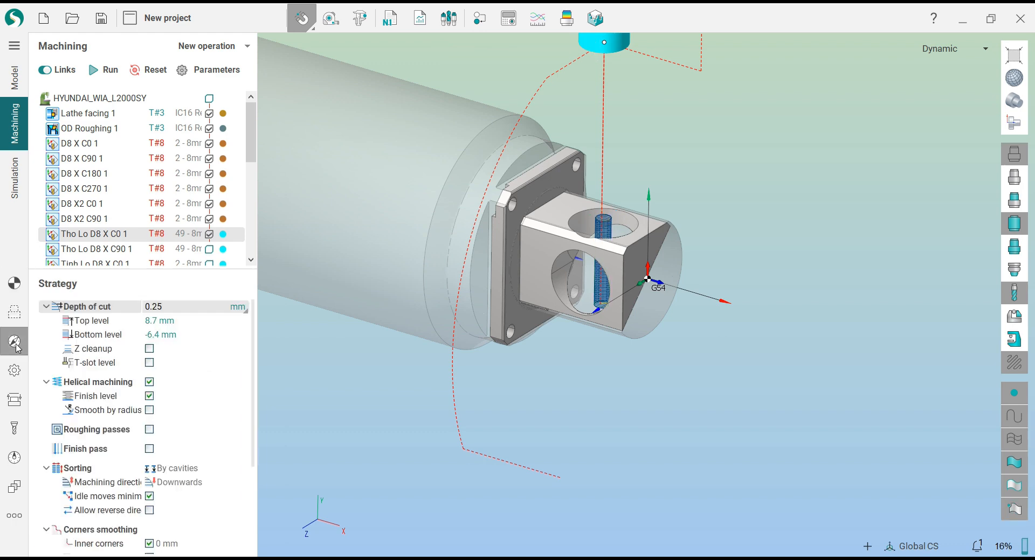
{"action": "middle_click_drag", "start_coordinate": [577, 321], "coordinate": [598, 308]}
{"action": "scroll", "coordinate": [594, 352], "scroll_direction": "down", "scroll_amount": 2}
{"action": "middle_click_drag", "start_coordinate": [594, 353], "coordinate": [583, 318]}
{"action": "scroll", "coordinate": [582, 317], "scroll_direction": "up", "scroll_amount": 4}
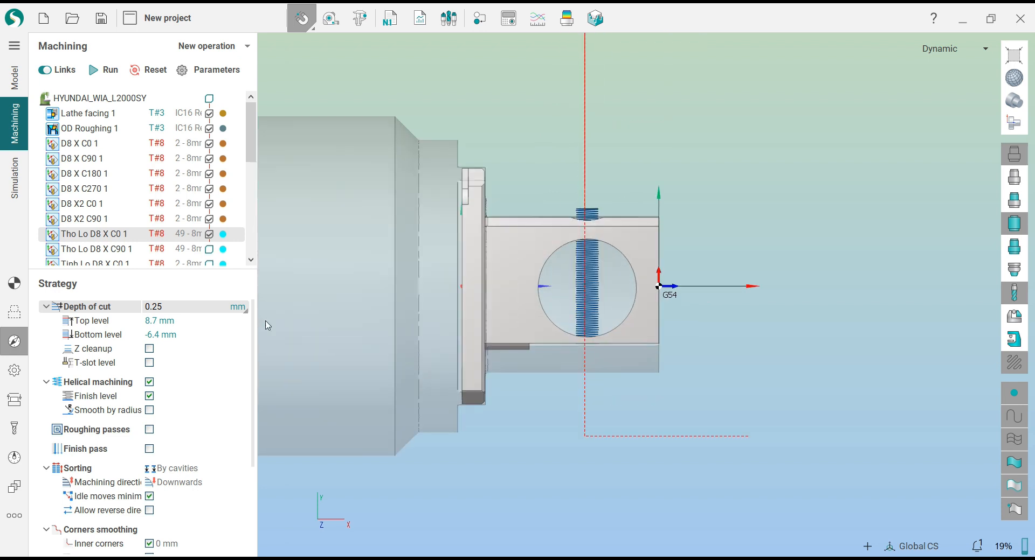
{"action": "left_click", "coordinate": [172, 322]}
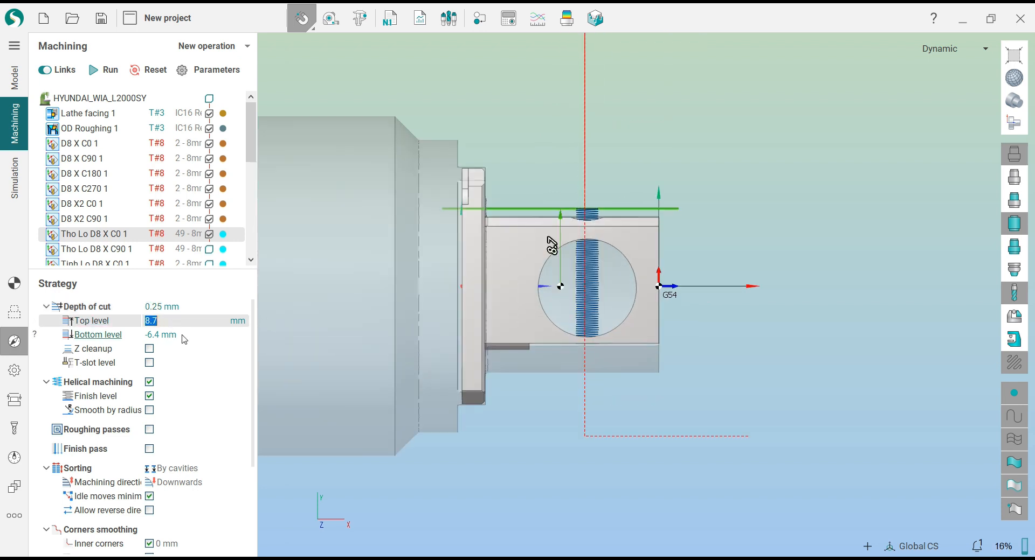
{"action": "left_click", "coordinate": [184, 336]}
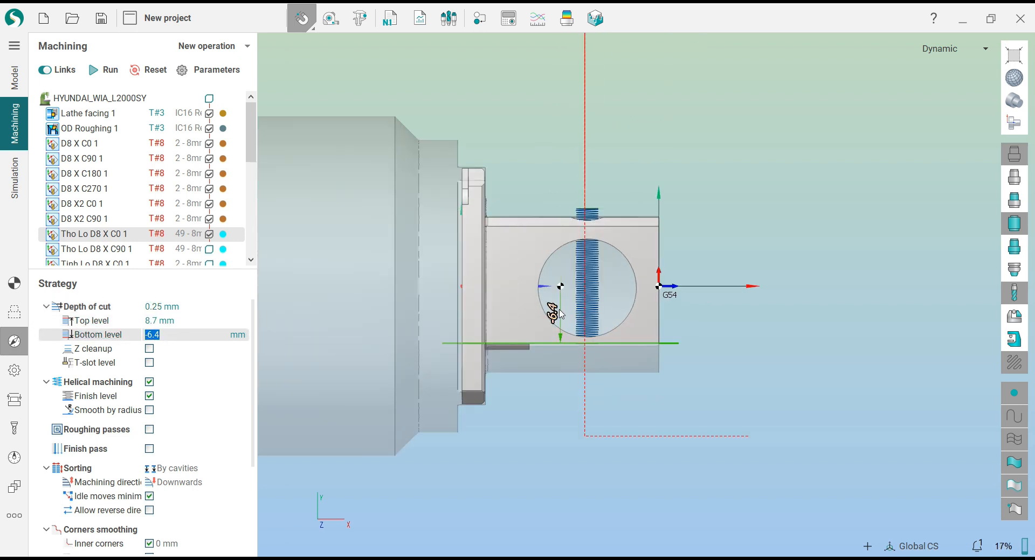
{"action": "middle_click_drag", "start_coordinate": [551, 271], "coordinate": [490, 324]}
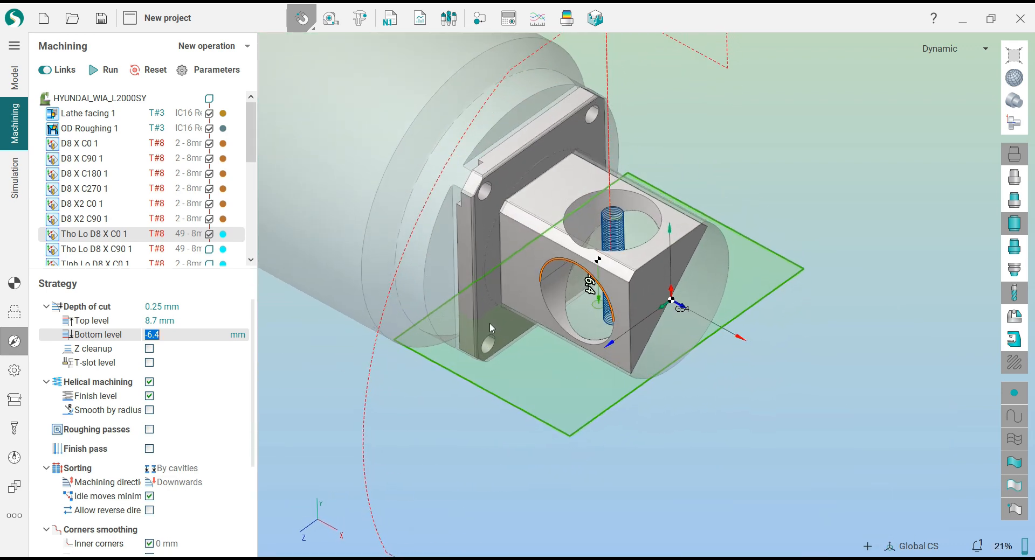
Calculate the toolpath of the Tho Lo D8 X C90 1 hole roughing operation.
{"action": "left_click", "coordinate": [94, 250]}
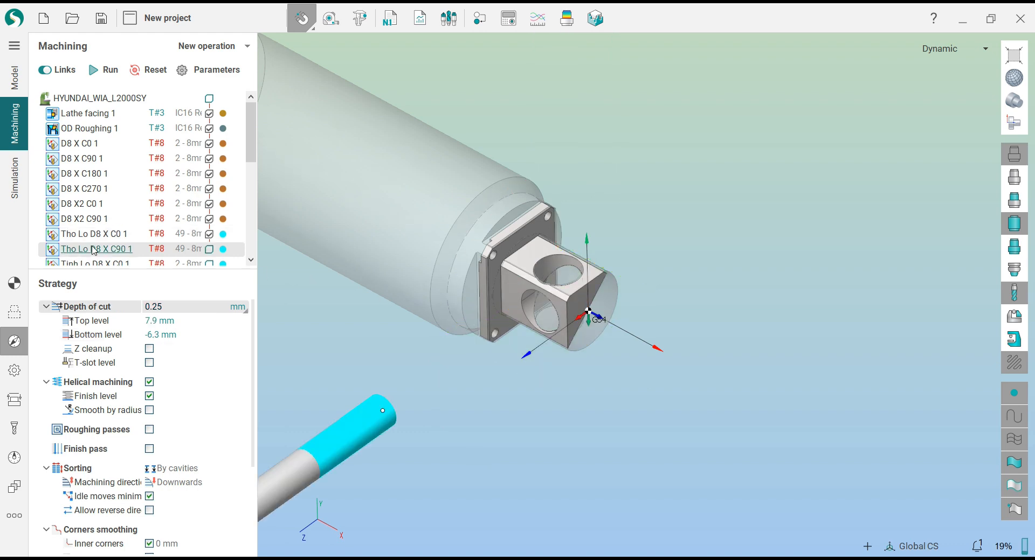
{"action": "left_click", "coordinate": [14, 283]}
{"action": "scroll", "coordinate": [118, 216], "scroll_direction": "down", "scroll_amount": 2}
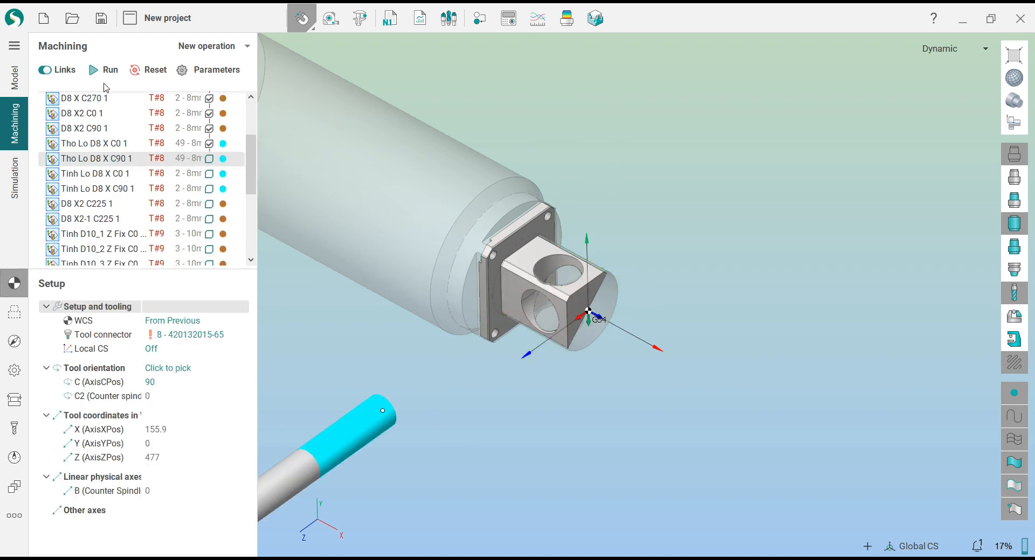
{"action": "left_click", "coordinate": [106, 70]}
Calculate the toolpaths of the Tinh Lo D8 X C0 1 and Tinh Lo D8 X C90 1 hole finishing operations.
{"action": "left_click", "coordinate": [97, 174]}
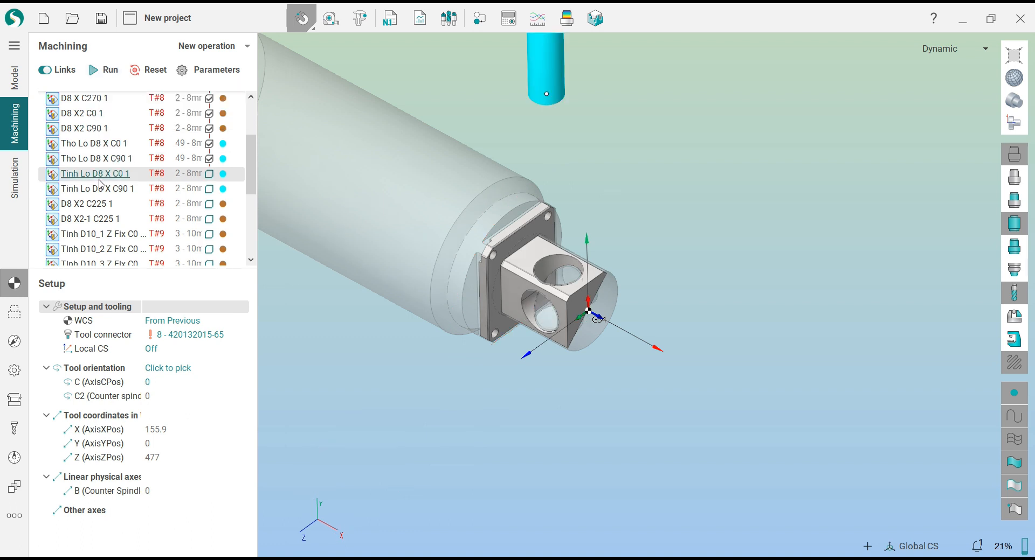
{"action": "left_click", "coordinate": [108, 71]}
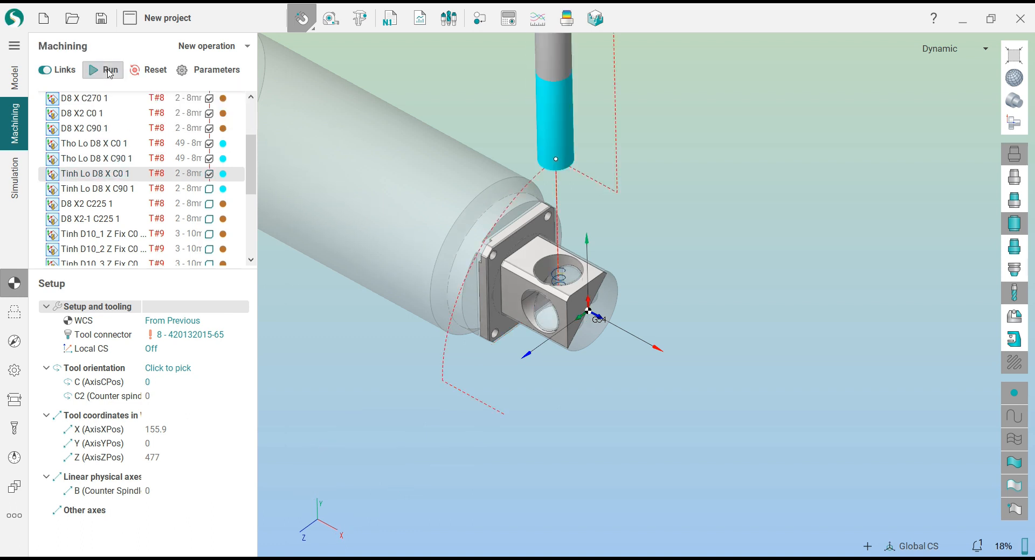
{"action": "left_click", "coordinate": [97, 189]}
{"action": "left_click", "coordinate": [109, 70]}
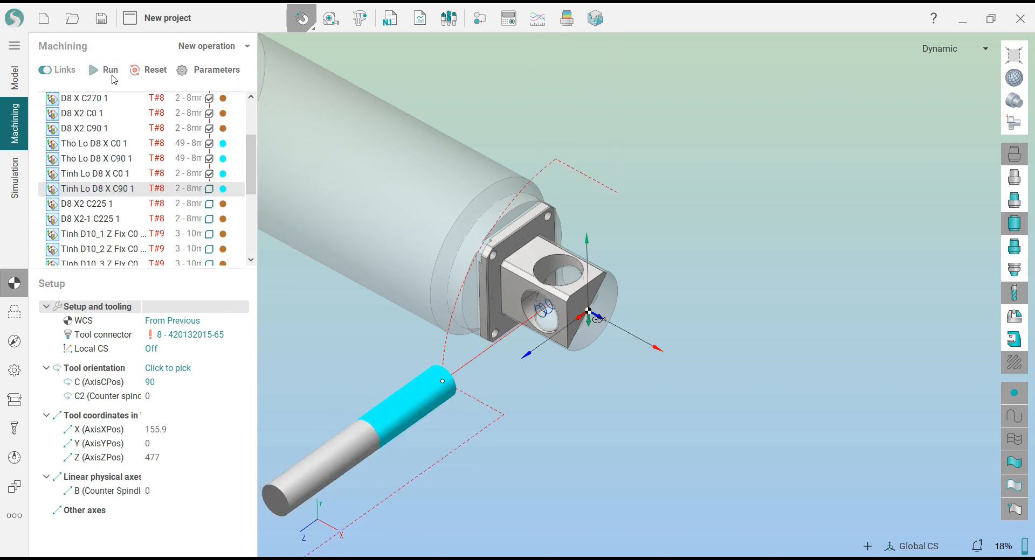
Calculate the toolpaths of the D8 X2 C225 1 and D8 X2-1 C225 1 operations on the block's angled face.
{"action": "left_click", "coordinate": [88, 207]}
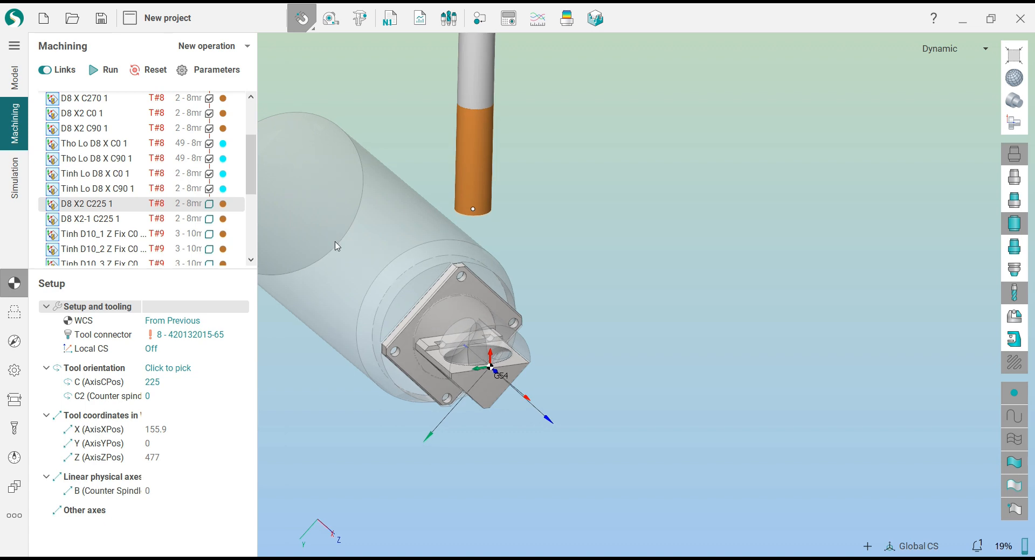
{"action": "left_click", "coordinate": [90, 69]}
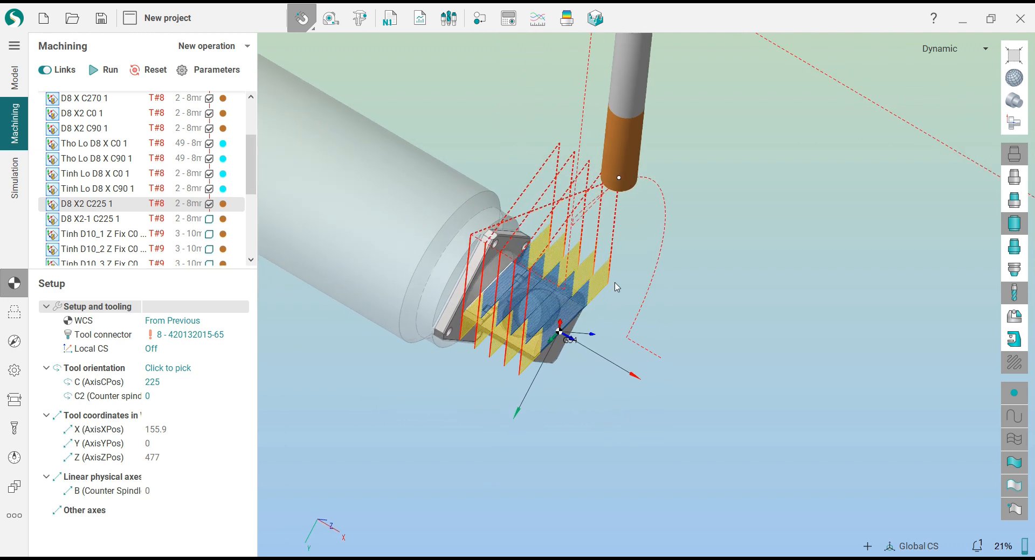
{"action": "left_click", "coordinate": [126, 220]}
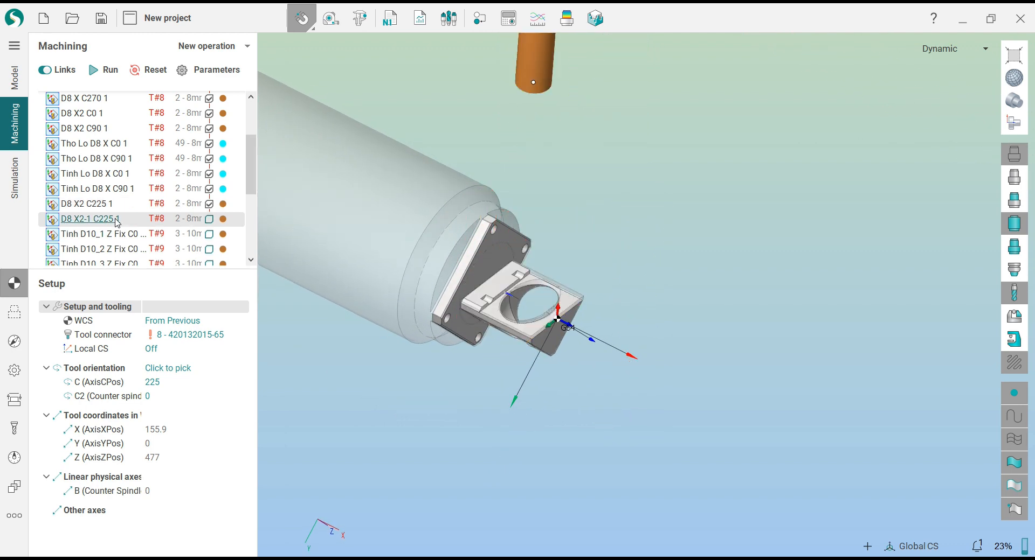
{"action": "left_click", "coordinate": [101, 72]}
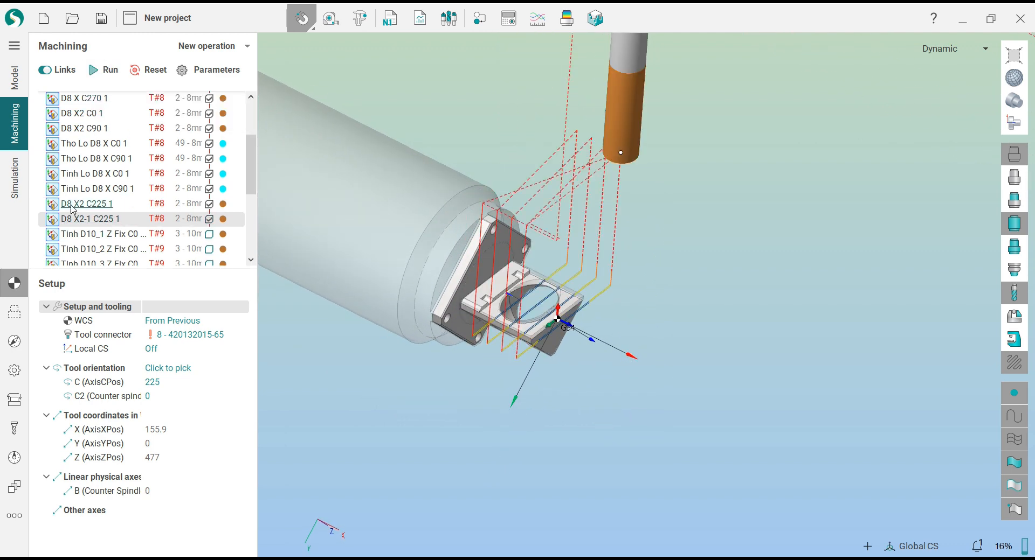
Calculate the Tinh D10_1 Z Fix C0 finishing toolpath and inspect it around the flange outline.
{"action": "left_click", "coordinate": [89, 237]}
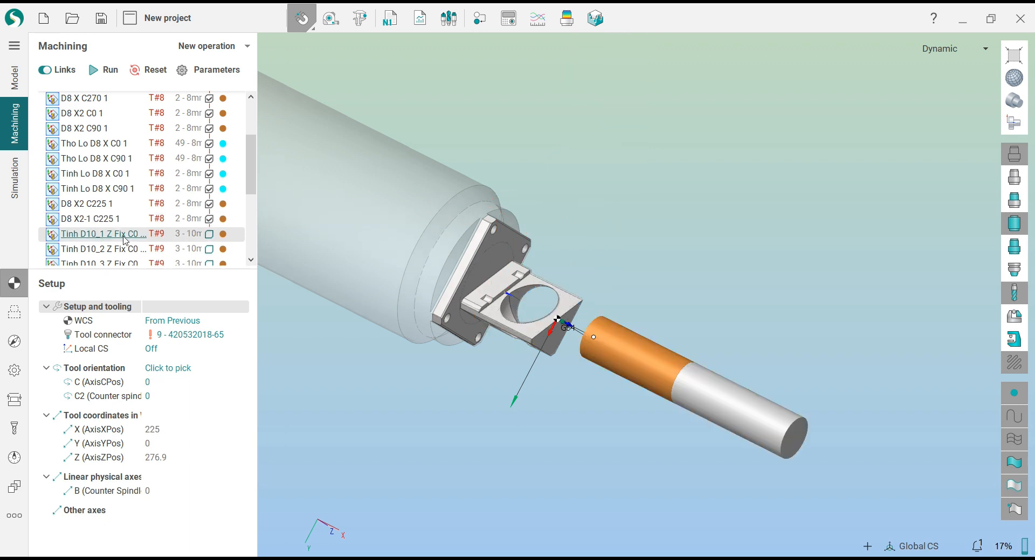
{"action": "left_click", "coordinate": [105, 70]}
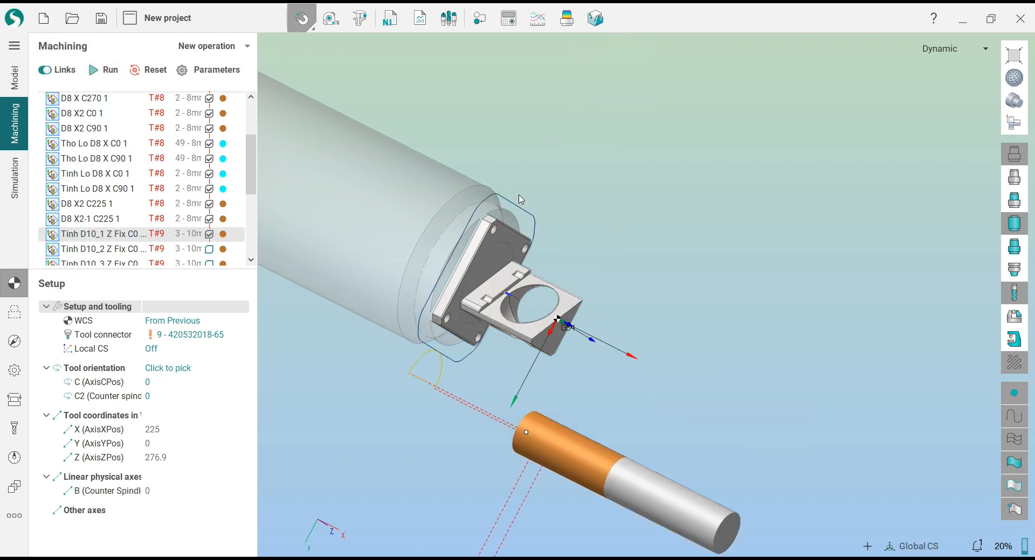
{"action": "right_click_drag", "start_coordinate": [528, 245], "coordinate": [533, 405]}
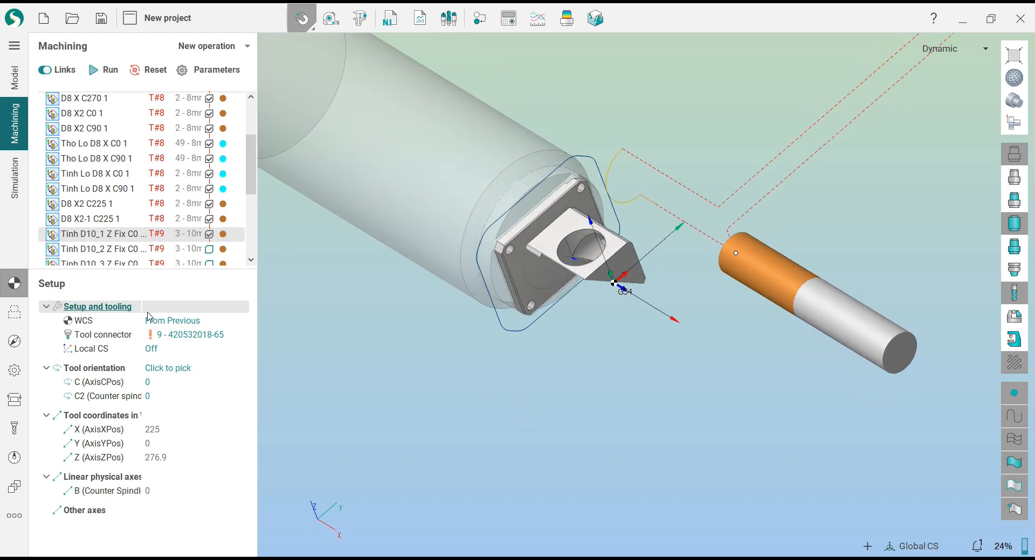
Calculate the toolpaths of the Tinh D10_2 Z Fix C0 and Tinh D10_3 Z Fix C0 finishing operations.
{"action": "left_click", "coordinate": [102, 249]}
{"action": "left_click", "coordinate": [105, 70]}
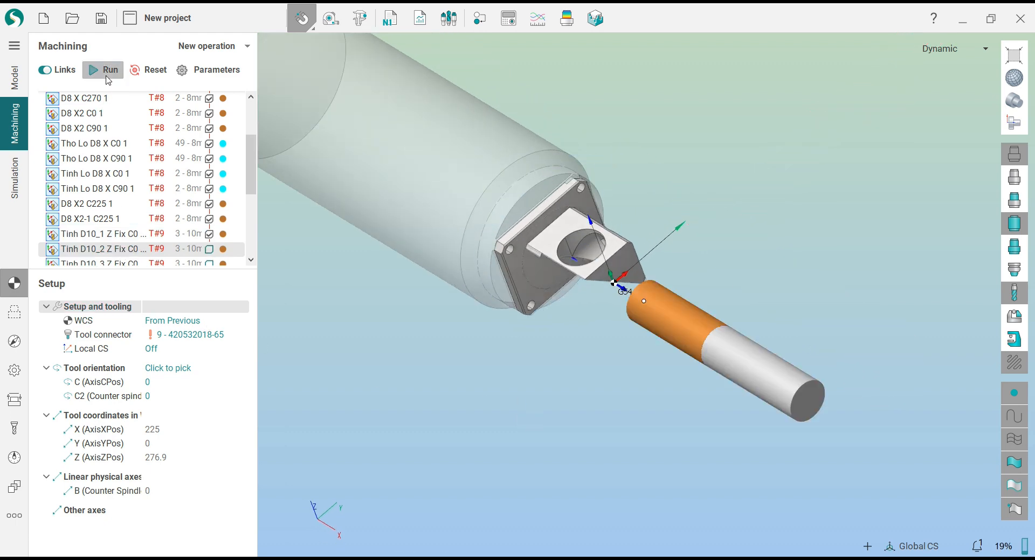
{"action": "scroll", "coordinate": [105, 221], "scroll_direction": "down", "scroll_amount": 1}
{"action": "left_click", "coordinate": [105, 219]}
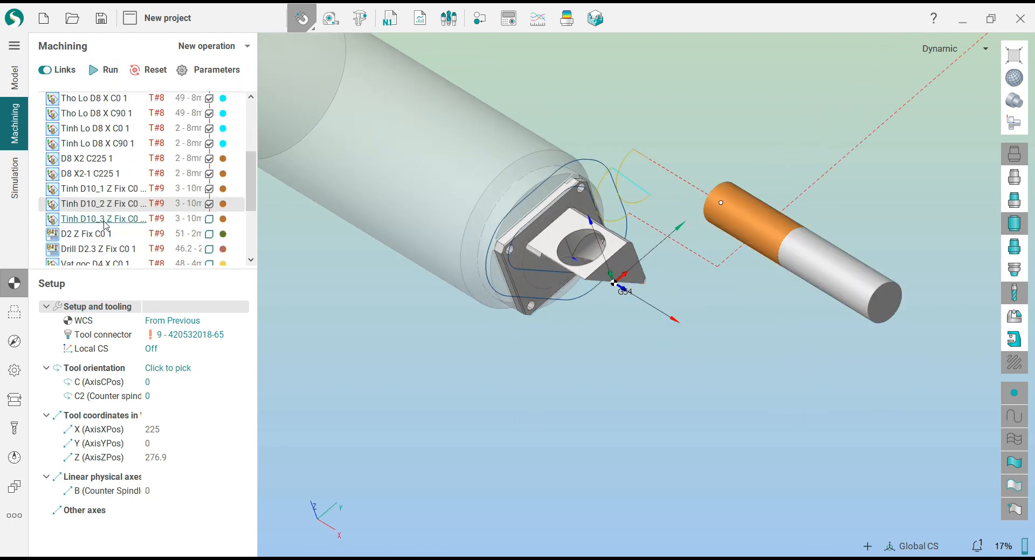
{"action": "left_click", "coordinate": [114, 75]}
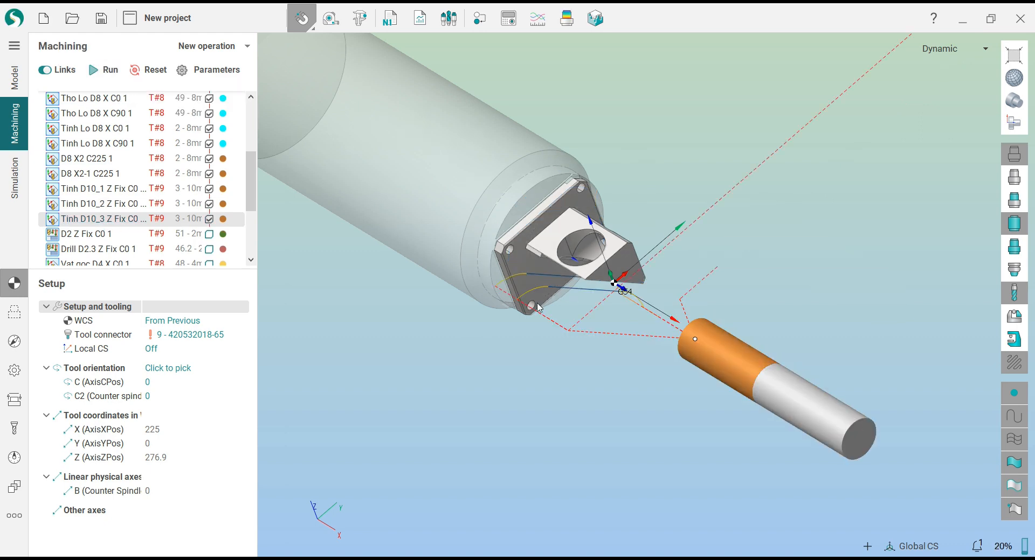
{"action": "middle_click_drag", "start_coordinate": [539, 323], "coordinate": [608, 277]}
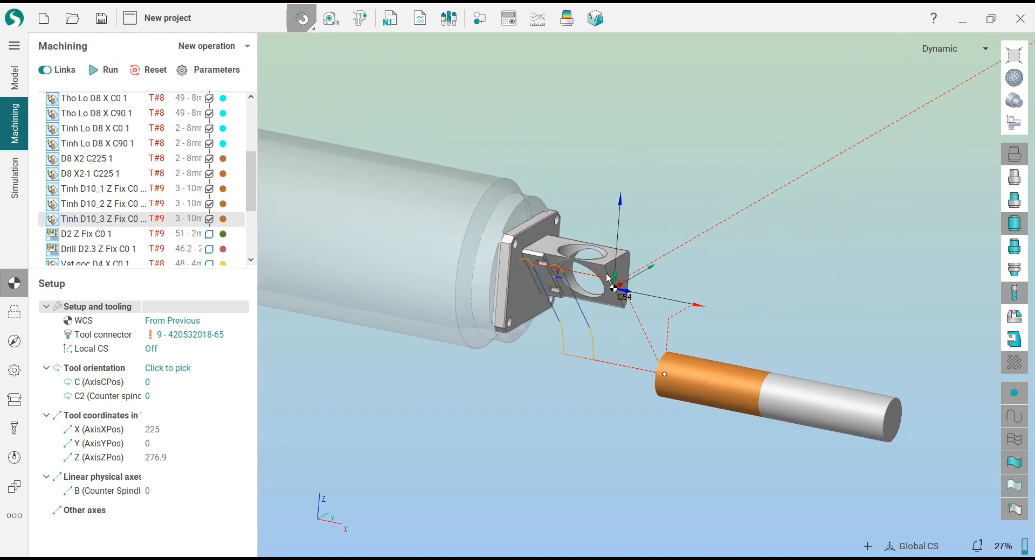
Calculate the D2 Z Fix C0 1 toolpath and inspect it at the small holes beside the flange.
{"action": "left_click", "coordinate": [89, 234]}
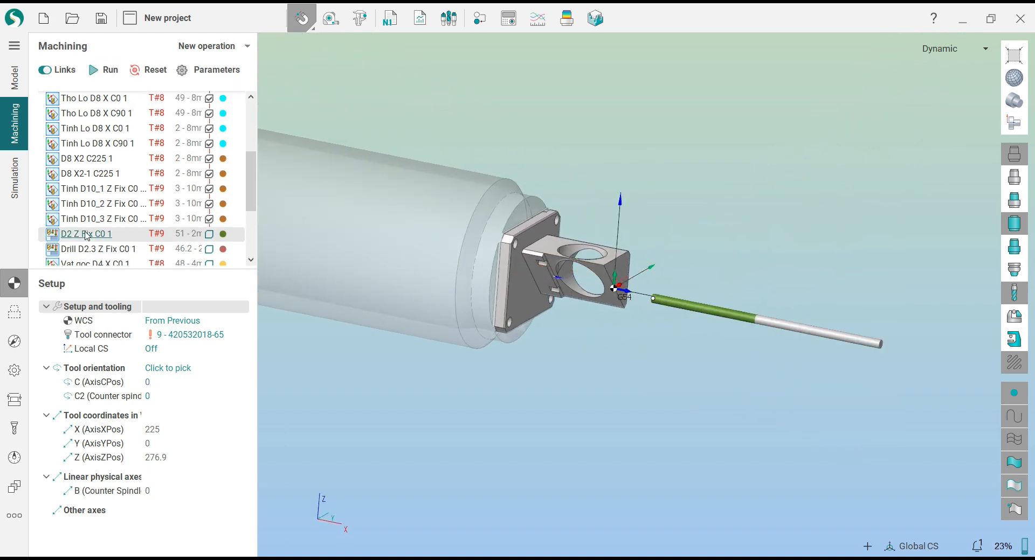
{"action": "left_click", "coordinate": [113, 72]}
{"action": "middle_click_drag", "start_coordinate": [513, 288], "coordinate": [469, 173]}
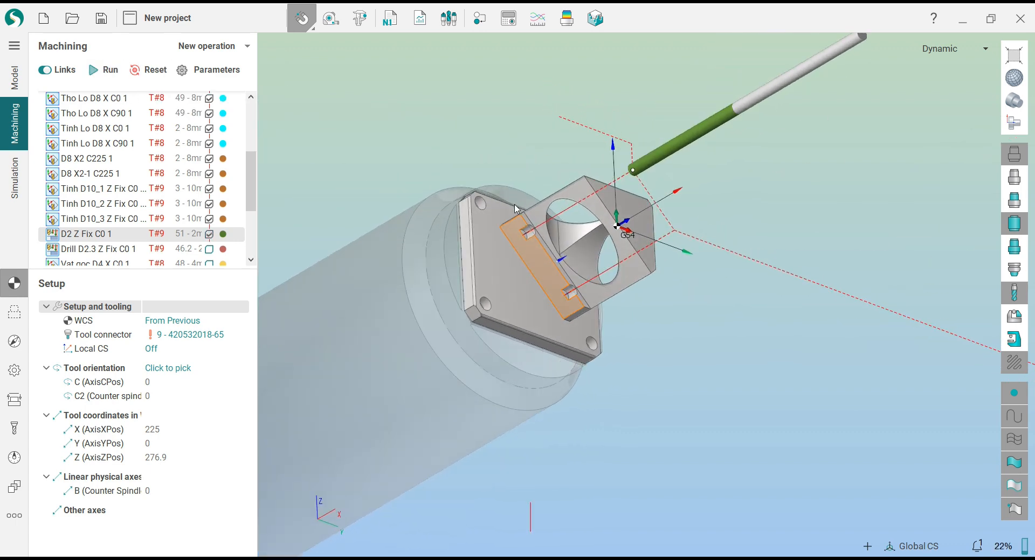
Calculate the toolpaths of the Drill D2.3 Z Fix C0 1 and Vat goc D4 X C0 1 operations.
{"action": "left_click", "coordinate": [97, 249]}
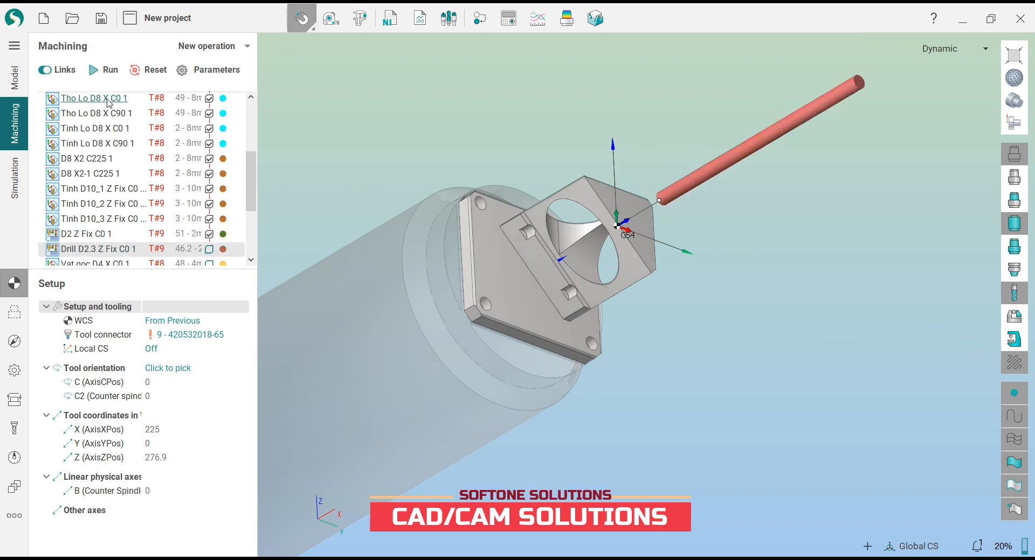
{"action": "left_click", "coordinate": [110, 70]}
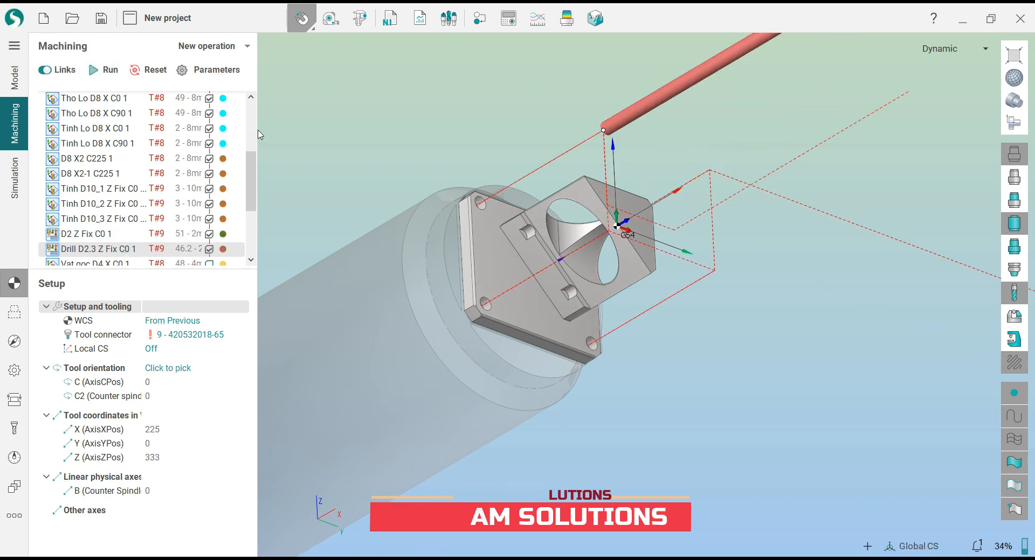
{"action": "scroll", "coordinate": [109, 241], "scroll_direction": "down", "scroll_amount": 1}
{"action": "left_click", "coordinate": [109, 220]}
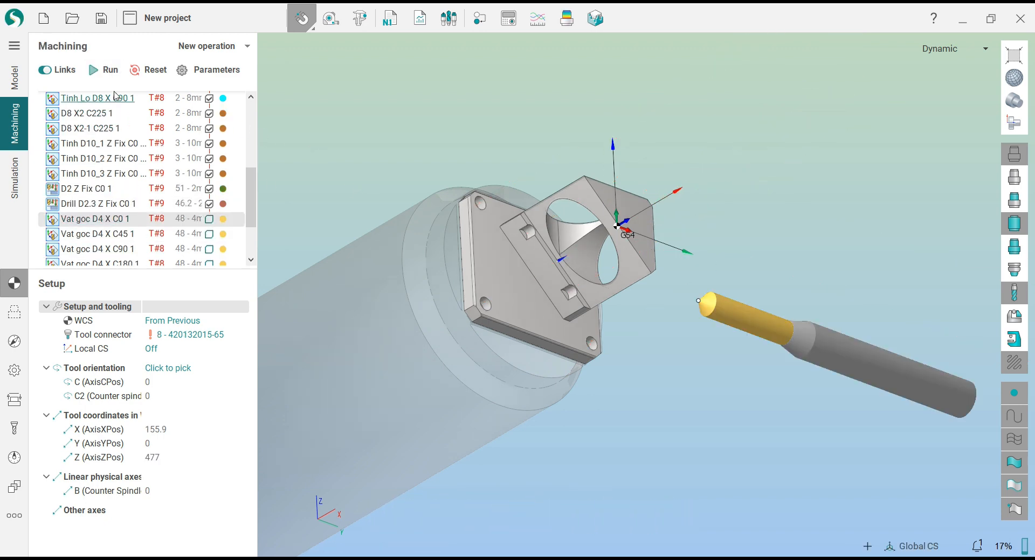
{"action": "left_click", "coordinate": [110, 69]}
{"action": "right_click_drag", "start_coordinate": [438, 182], "coordinate": [386, 376]}
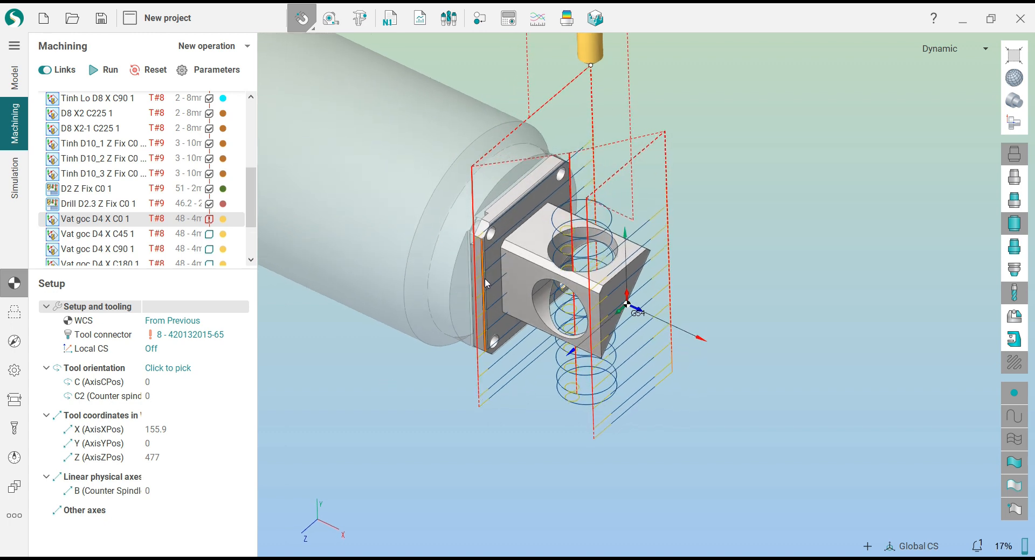
{"action": "scroll", "coordinate": [485, 282], "scroll_direction": "up", "scroll_amount": 2}
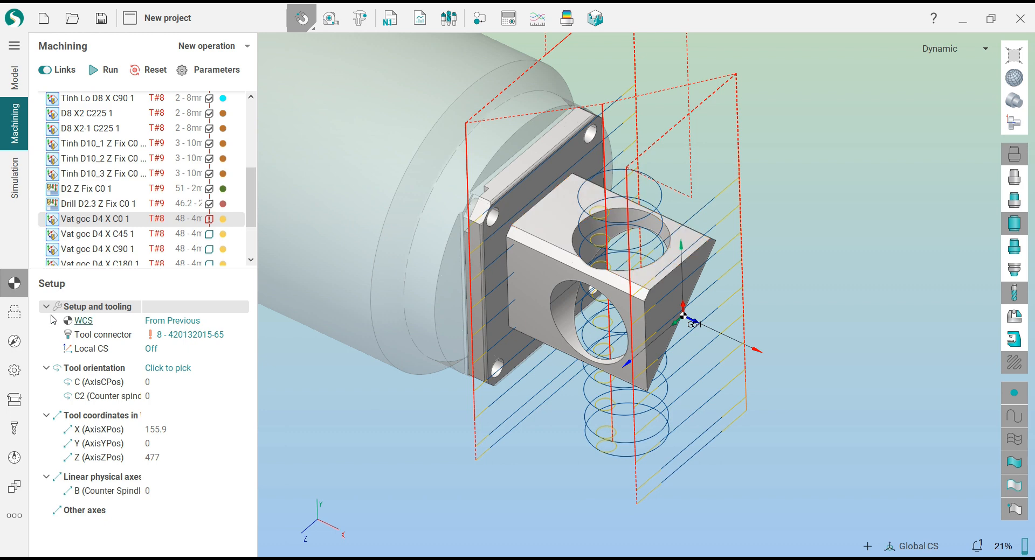
Set the depth of cut of Vat goc D4 X C0 1 to 1 by count and recalculate its toolpath.
{"action": "left_click", "coordinate": [16, 342]}
{"action": "left_click", "coordinate": [227, 307]}
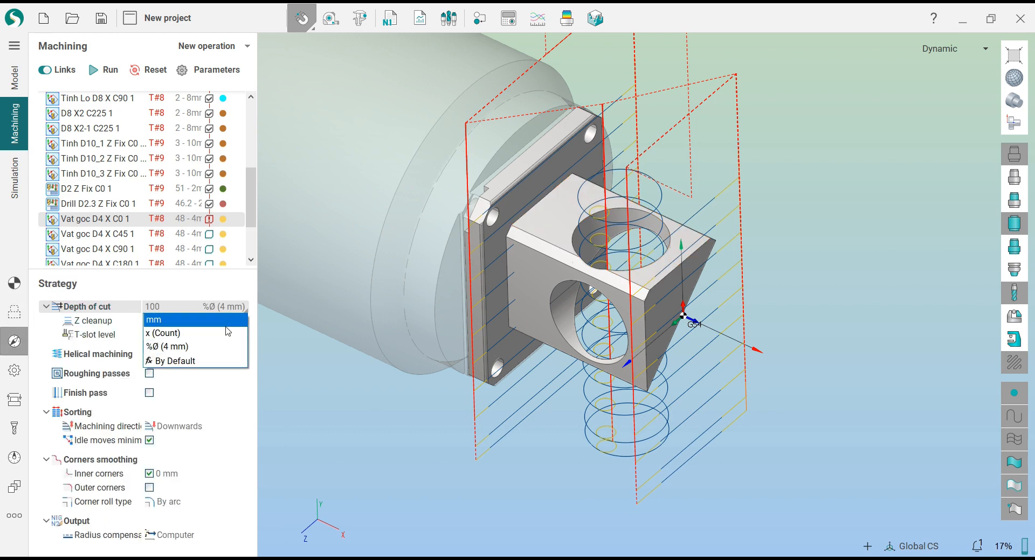
{"action": "left_click", "coordinate": [183, 332]}
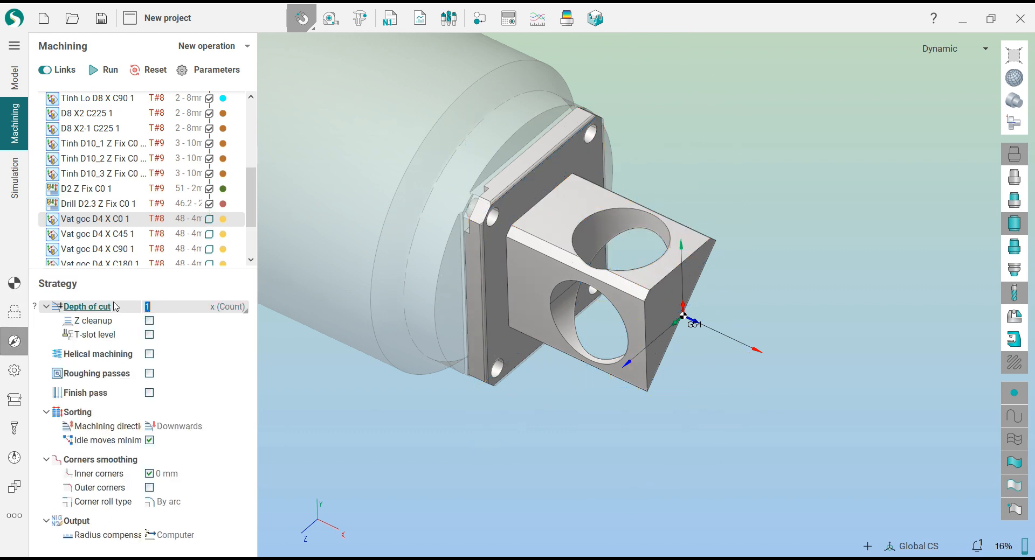
{"action": "left_click", "coordinate": [104, 69]}
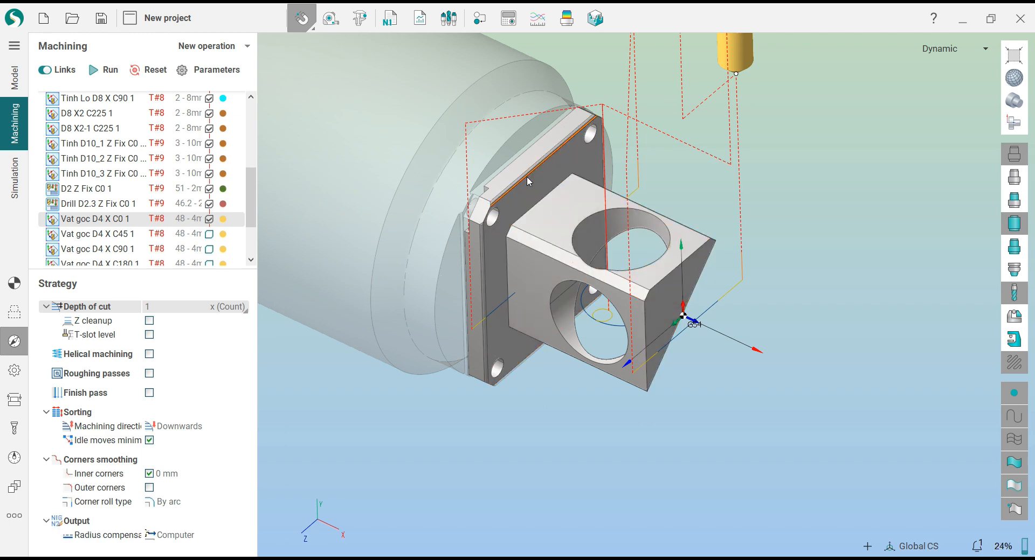
Check the Vat goc D4 X C0 1 job assignment and its Sketch1\Circle1 curve in the model view.
{"action": "left_click", "coordinate": [17, 312]}
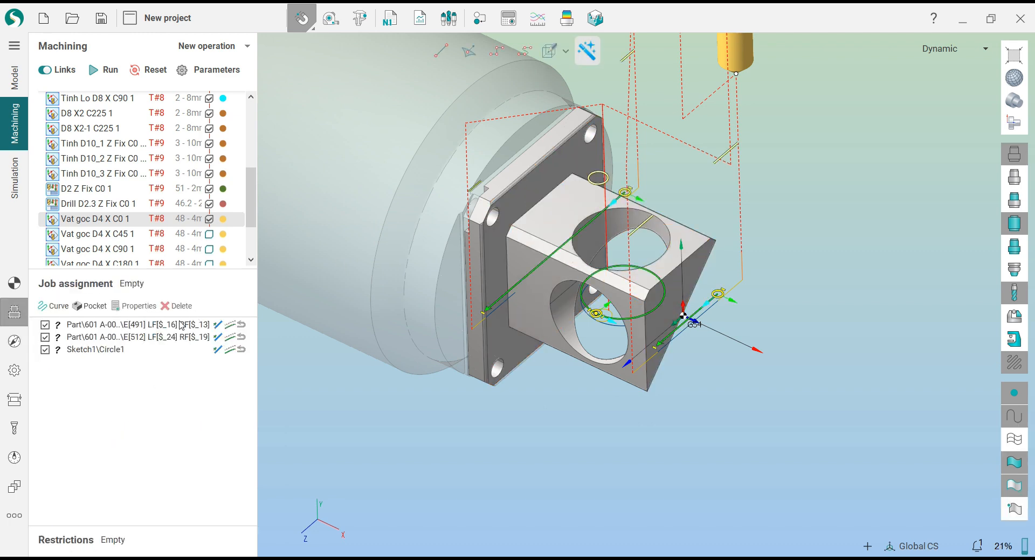
{"action": "left_click", "coordinate": [101, 353]}
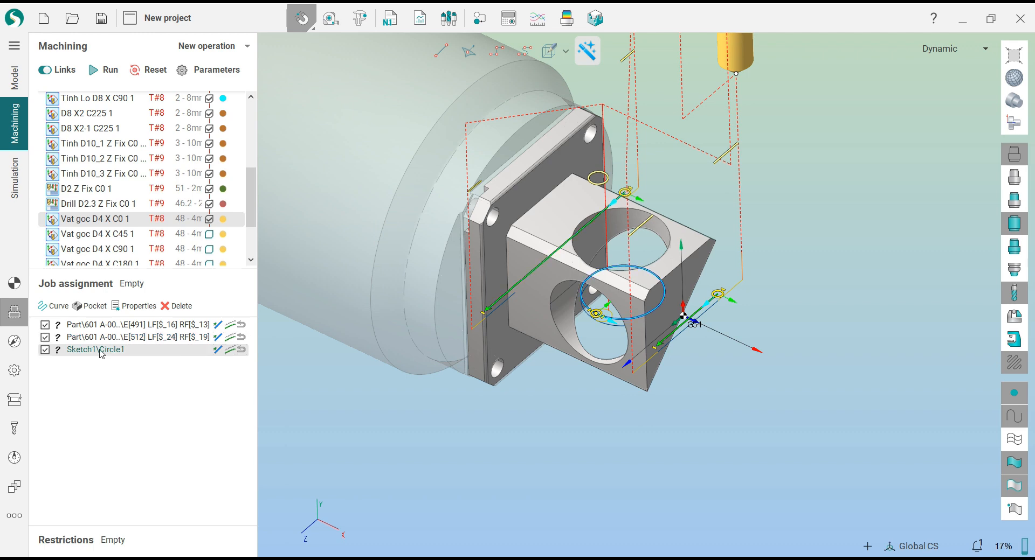
{"action": "left_click", "coordinate": [14, 283]}
Measure the offsets from the block's upper face corner beside the flange to the coordinate origin in the part model.
{"action": "left_click", "coordinate": [22, 93]}
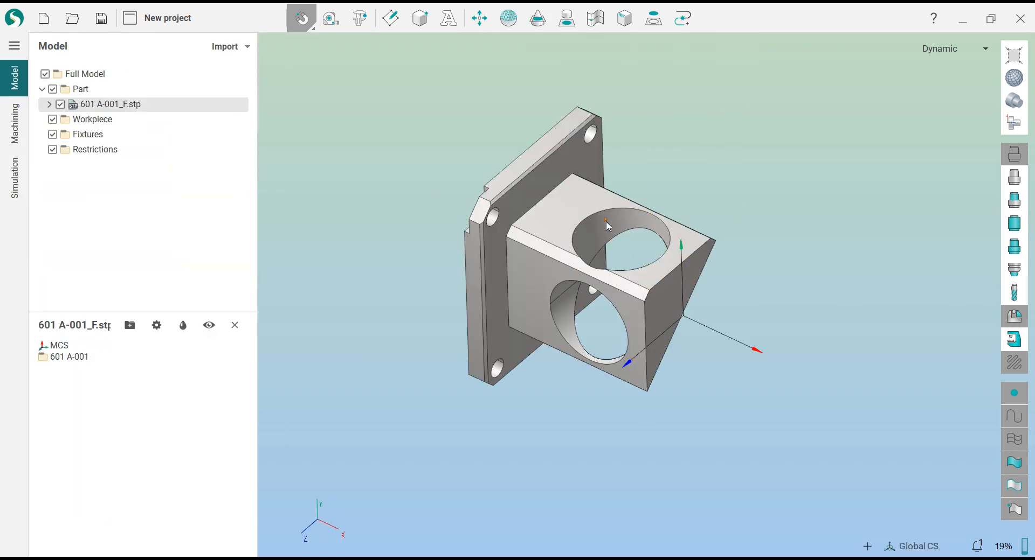
{"action": "scroll", "coordinate": [608, 160], "scroll_direction": "up", "scroll_amount": 2}
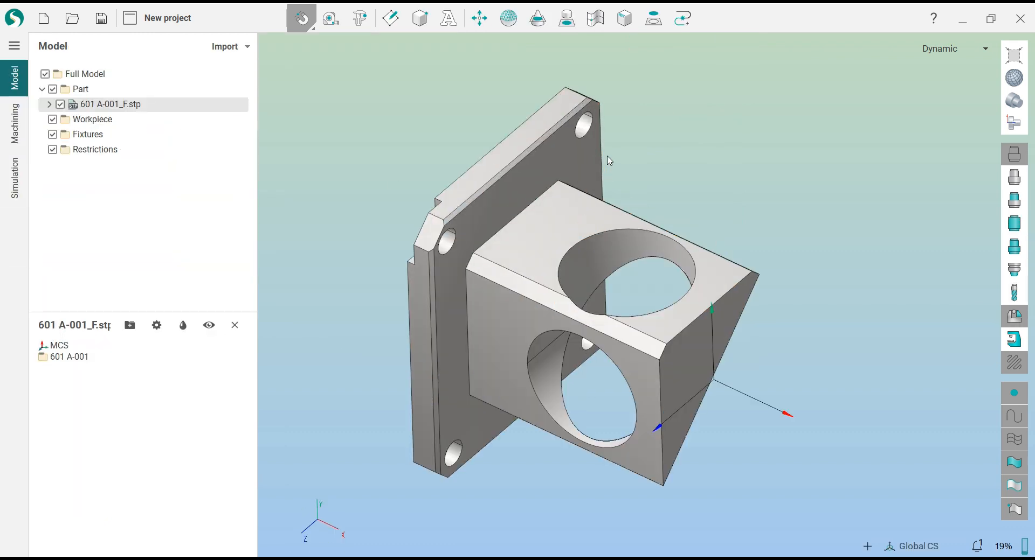
{"action": "left_click", "coordinate": [330, 18]}
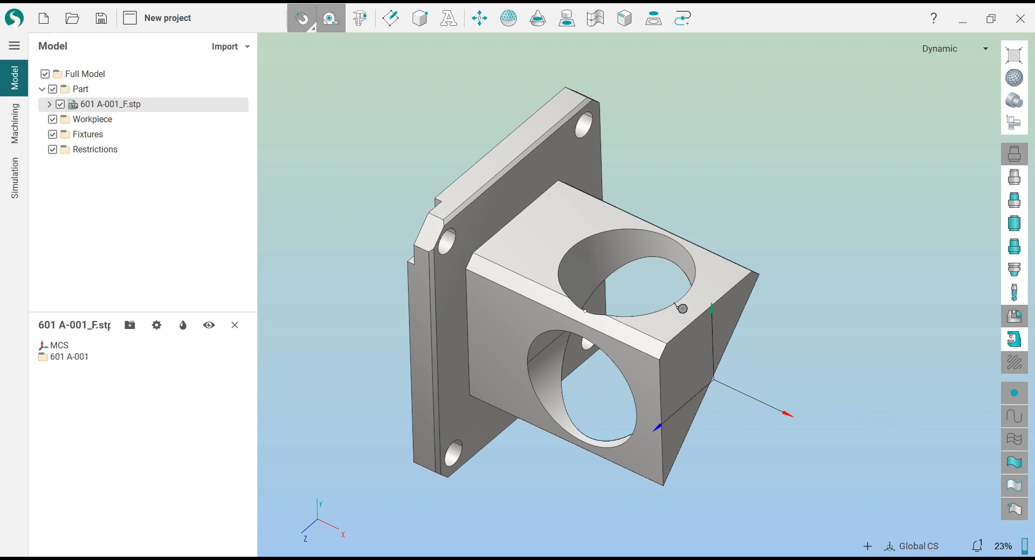
{"action": "left_click", "coordinate": [473, 254]}
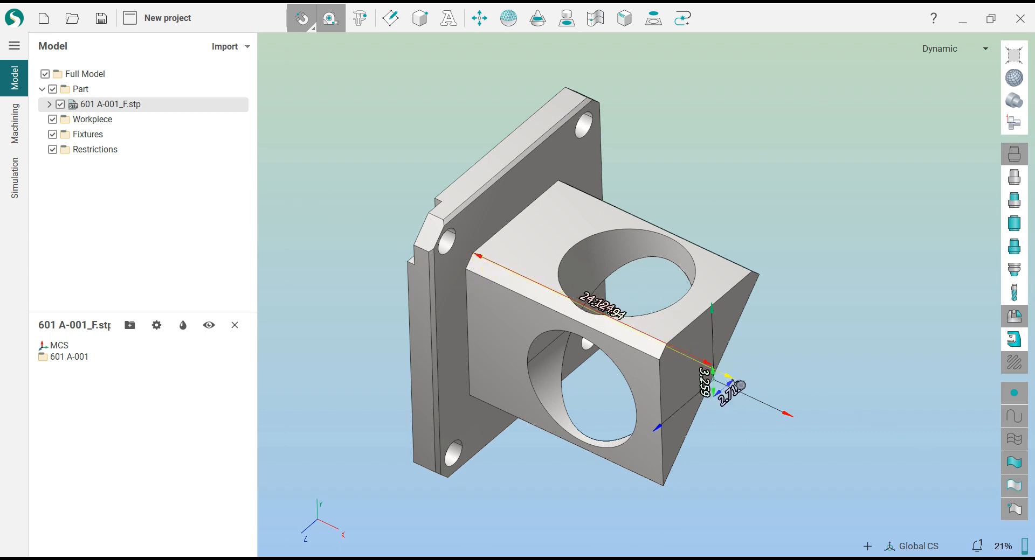
{"action": "left_click", "coordinate": [713, 380]}
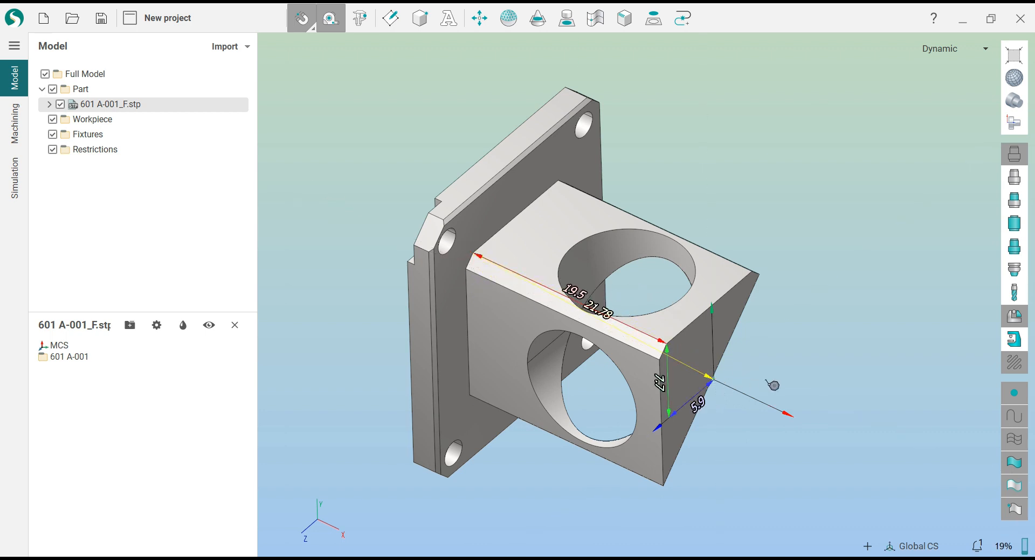
{"action": "key", "text": "Escape"}
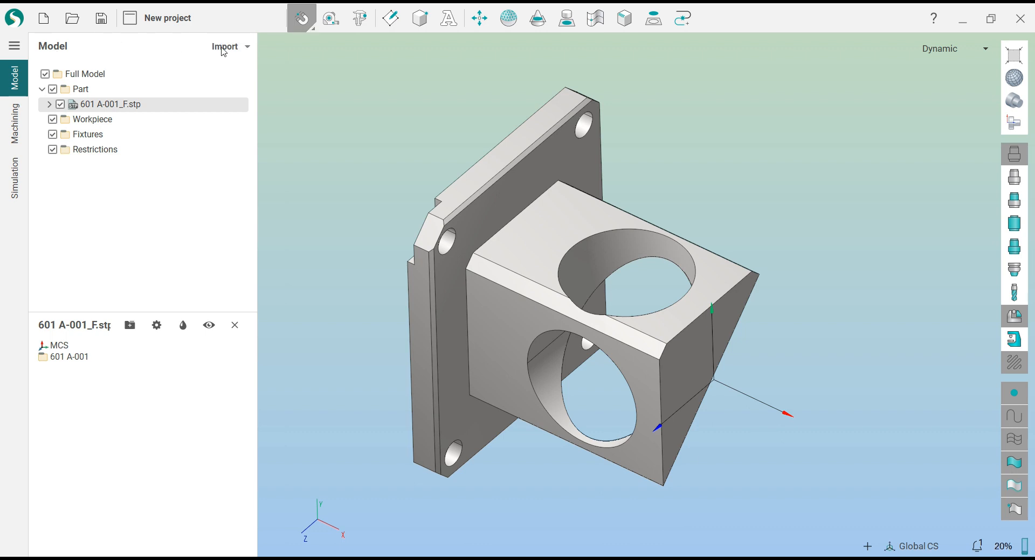
Create a sketch under Full Model with its plane rotated 90 about X and its origin at Y 7.7.
{"action": "left_click", "coordinate": [85, 74]}
{"action": "left_click", "coordinate": [391, 19]}
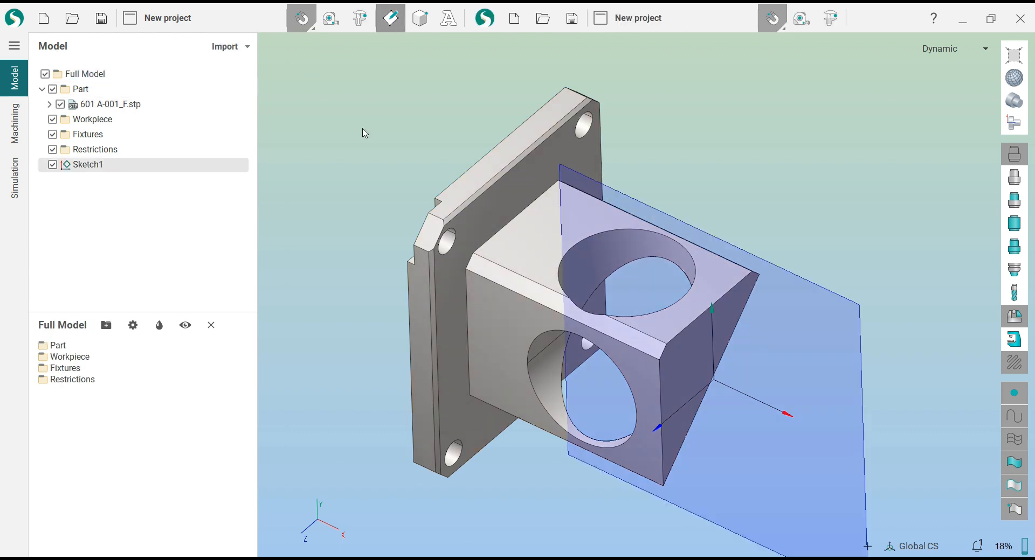
{"action": "left_click", "coordinate": [145, 348]}
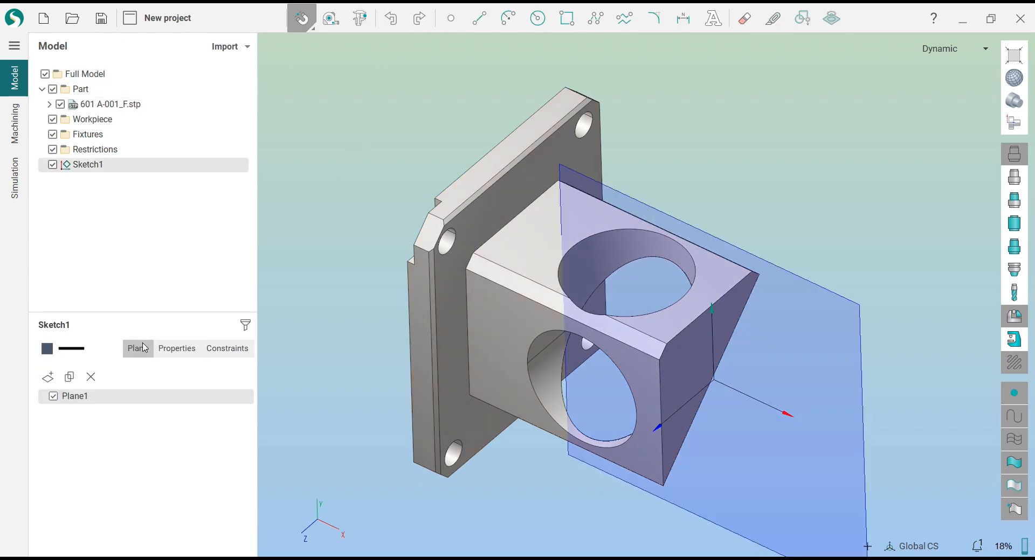
{"action": "double_click", "coordinate": [76, 396]}
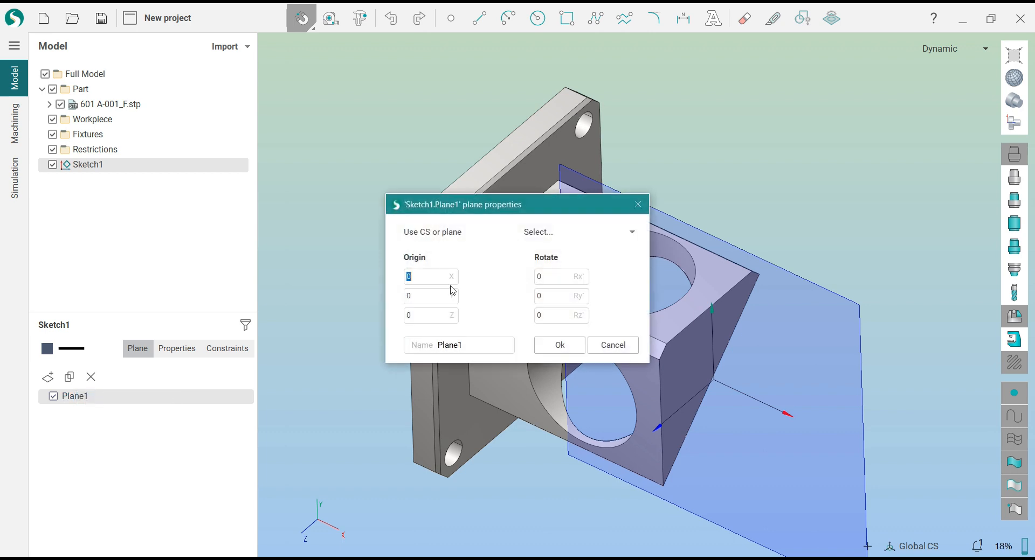
{"action": "left_click_drag", "start_coordinate": [499, 203], "coordinate": [206, 151]}
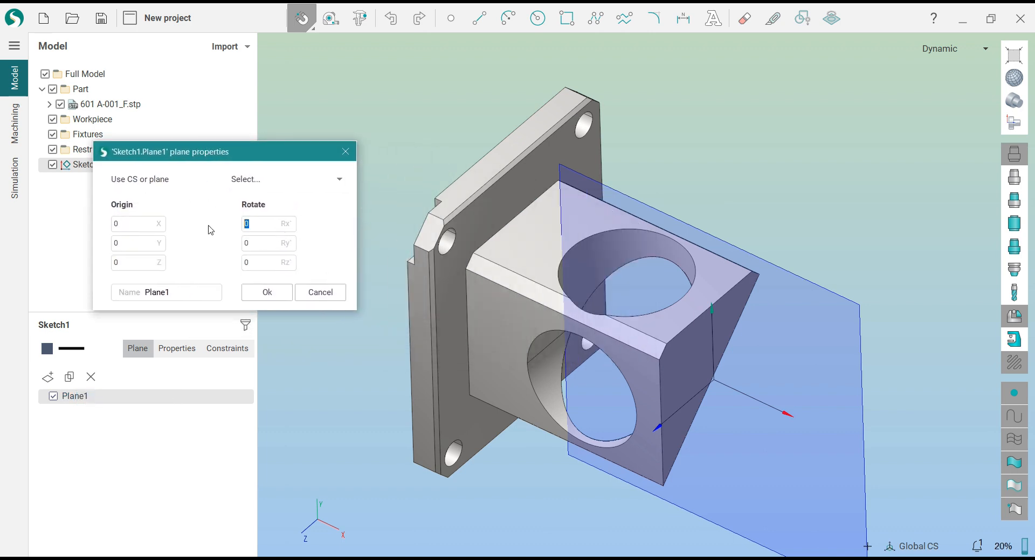
{"action": "type", "text": "90"}
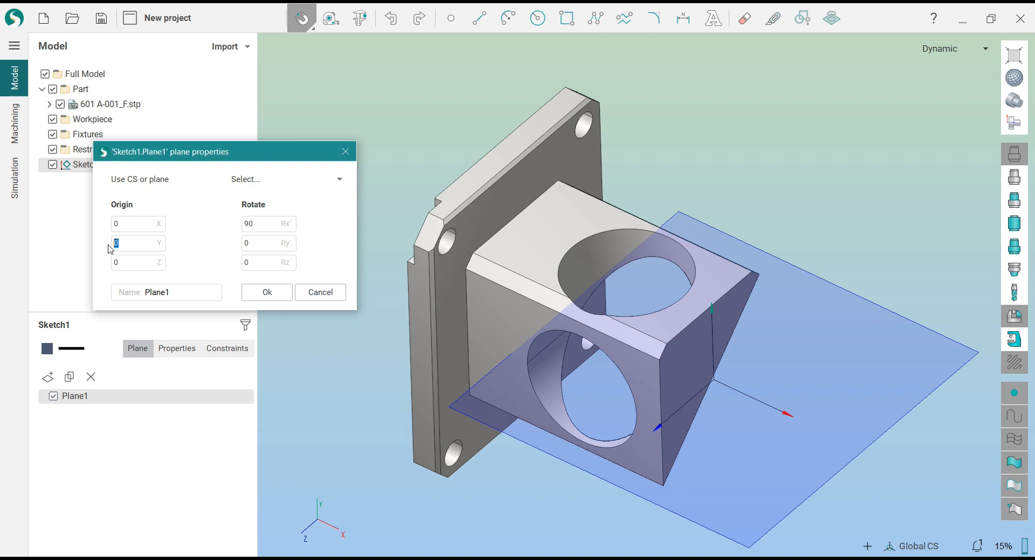
{"action": "type", "text": "7.7"}
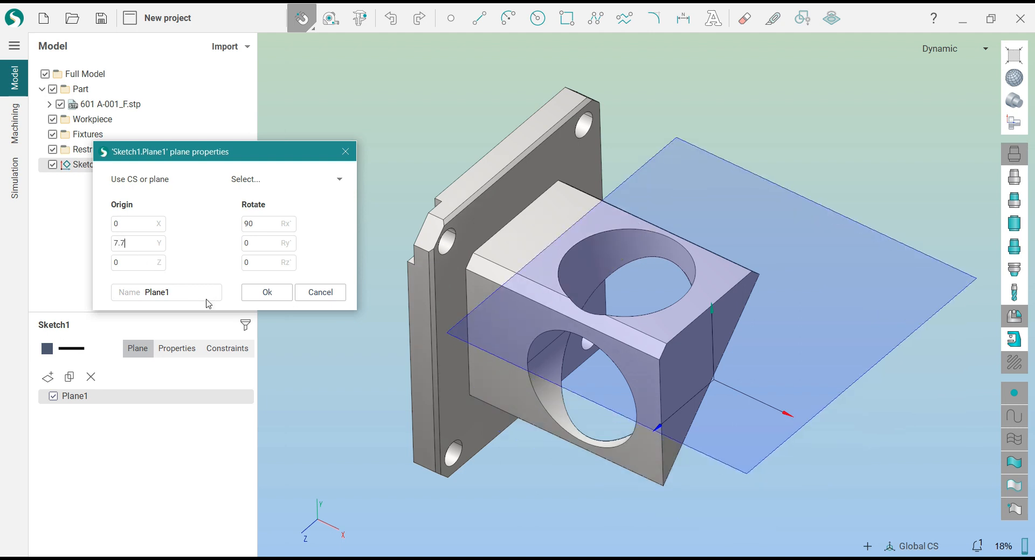
{"action": "left_click", "coordinate": [261, 292]}
Sketch a circle on the plane, centred on the large hole in the block's upper face and matching its edge.
{"action": "left_click", "coordinate": [538, 18]}
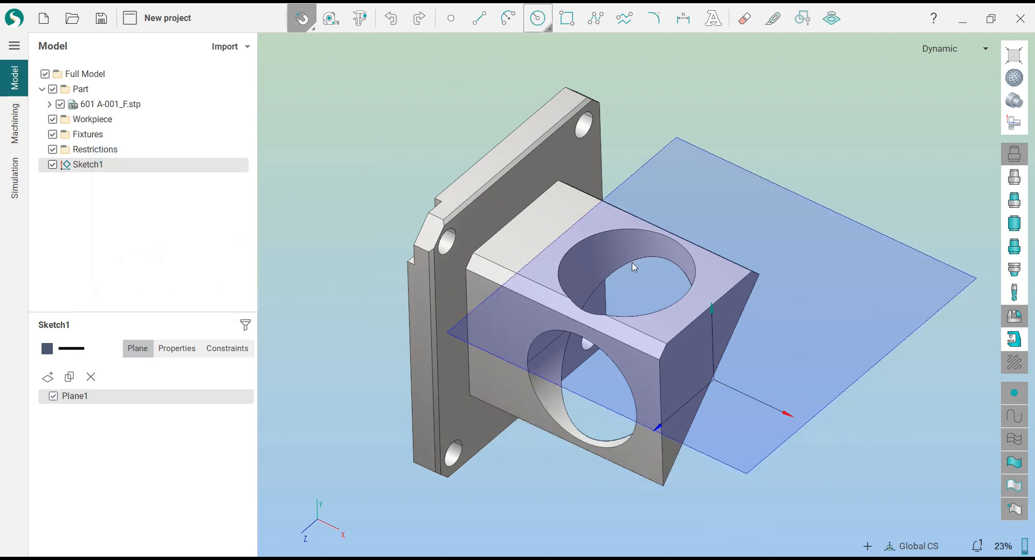
{"action": "left_click", "coordinate": [629, 288]}
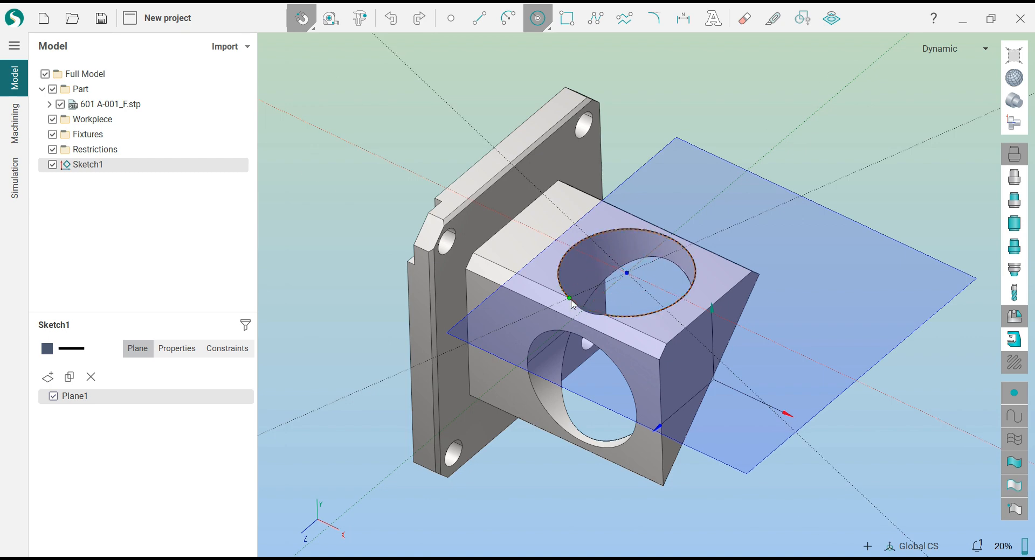
{"action": "left_click", "coordinate": [571, 300]}
{"action": "key", "text": "Escape"}
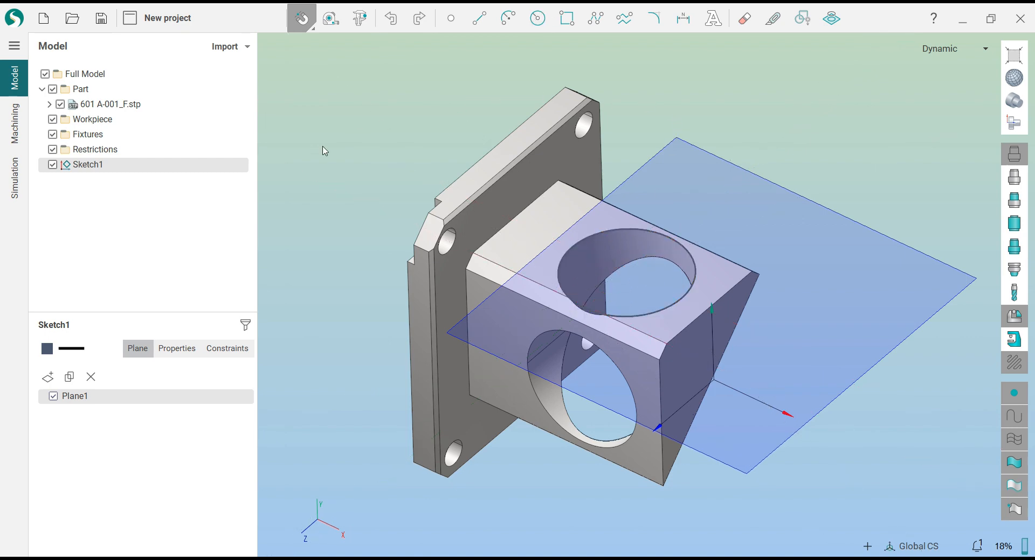
Return to machining and clear all curves from the Vat goc D4 X C0 1 job assignment.
{"action": "left_click", "coordinate": [14, 123]}
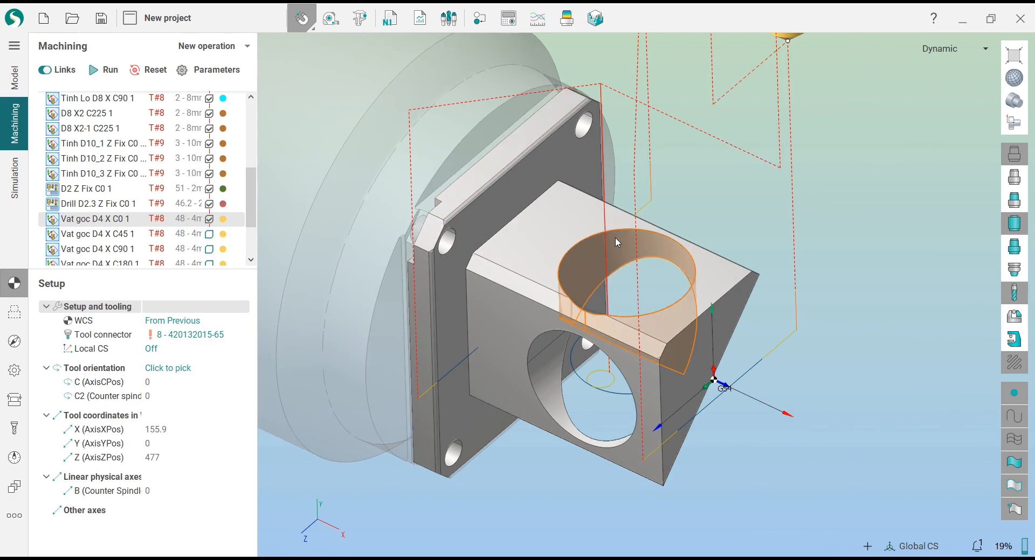
{"action": "left_click", "coordinate": [14, 312]}
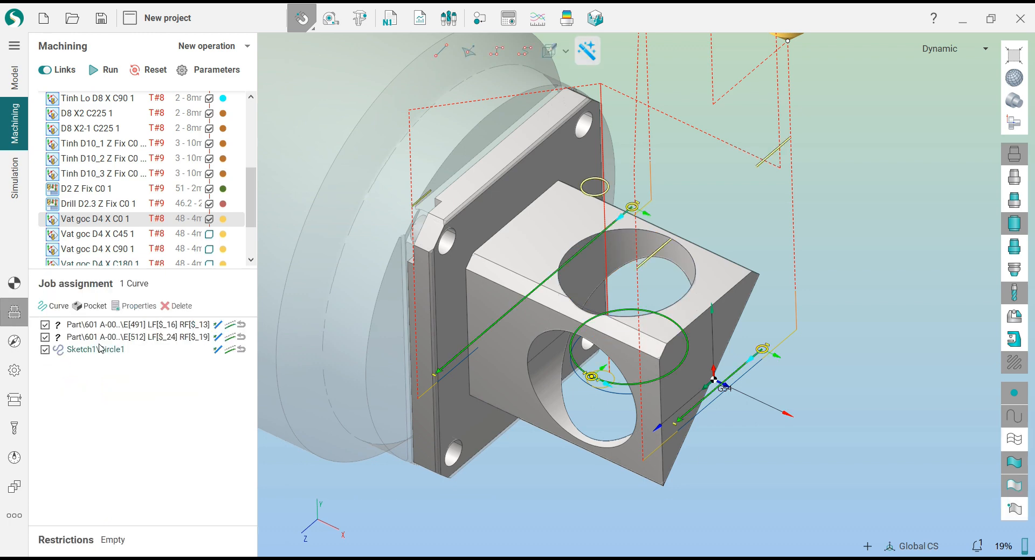
{"action": "right_click", "coordinate": [108, 350]}
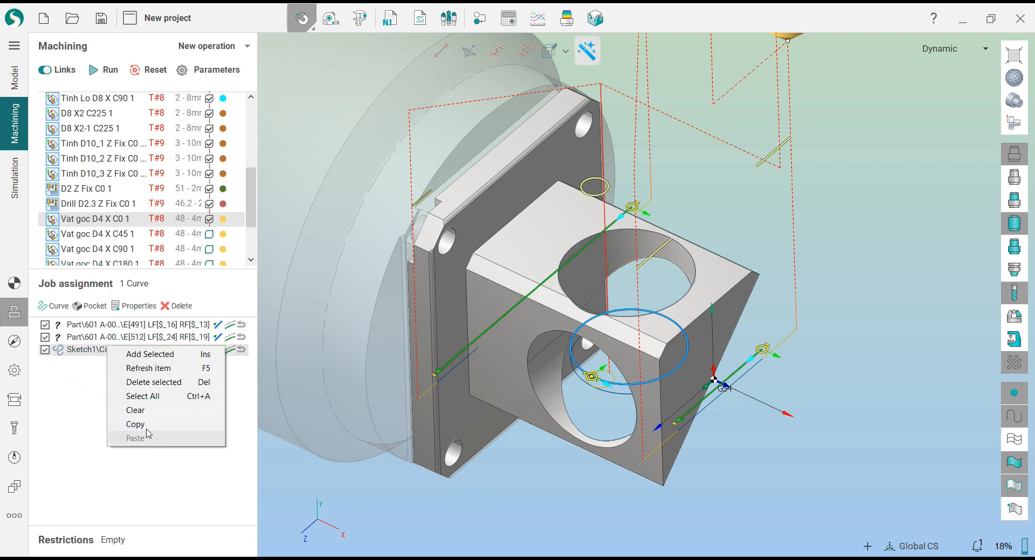
{"action": "left_click", "coordinate": [143, 411]}
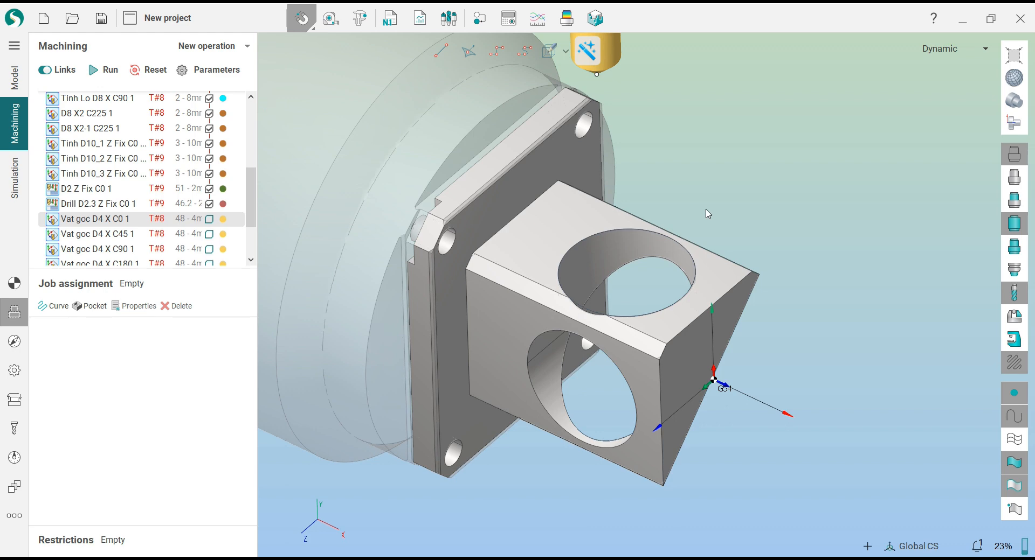
Add the flange's upper edge, the sketched hole circle and the block's upper front edge as job assignment curves.
{"action": "middle_click_drag", "start_coordinate": [705, 210], "coordinate": [704, 209]}
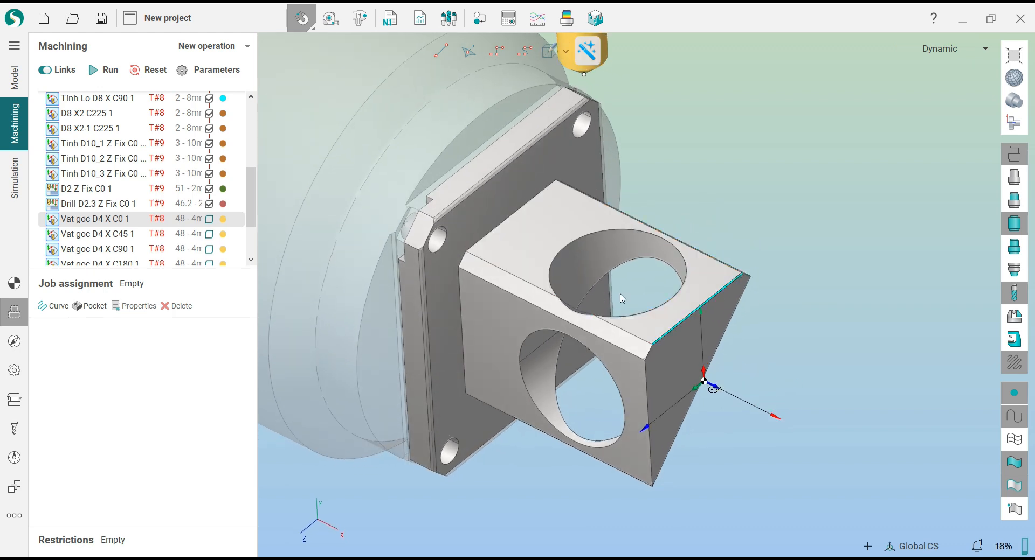
{"action": "left_click", "coordinate": [614, 316]}
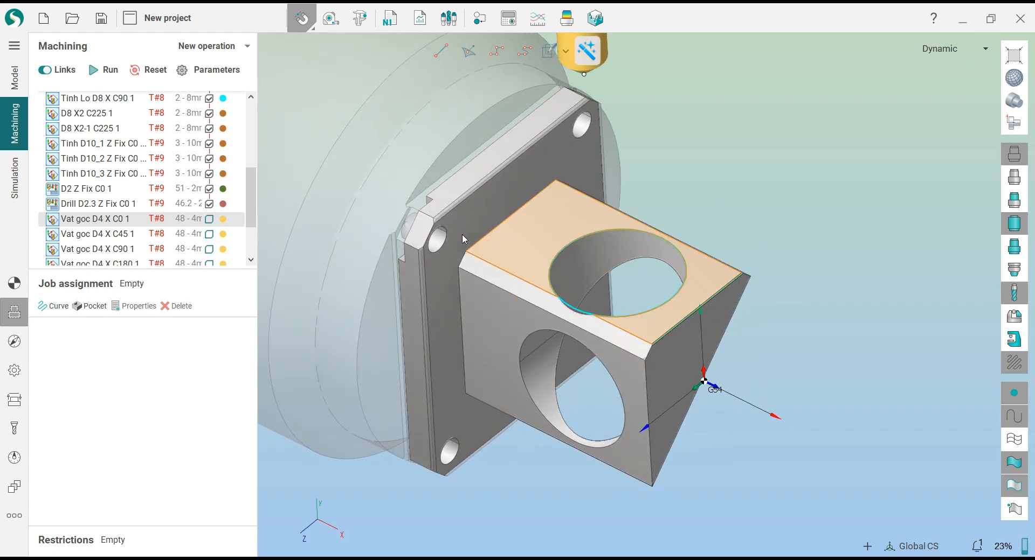
{"action": "left_click", "coordinate": [465, 199]}
{"action": "left_click", "coordinate": [52, 305]}
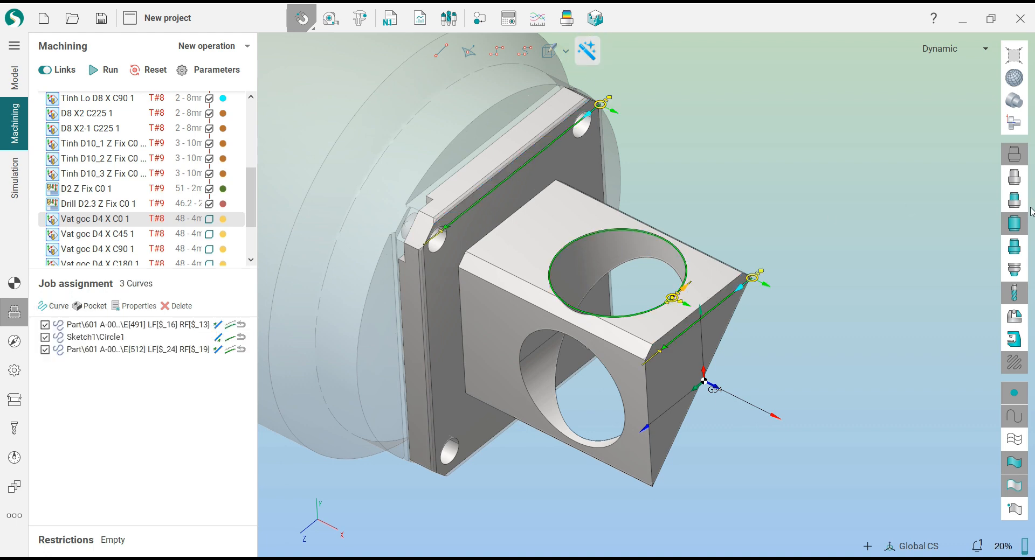
Hide the workpiece and set the Sketch1\Circle1 curve to be machined on the inside of the hole.
{"action": "left_click", "coordinate": [1014, 224]}
{"action": "middle_click_drag", "start_coordinate": [707, 200], "coordinate": [706, 198]}
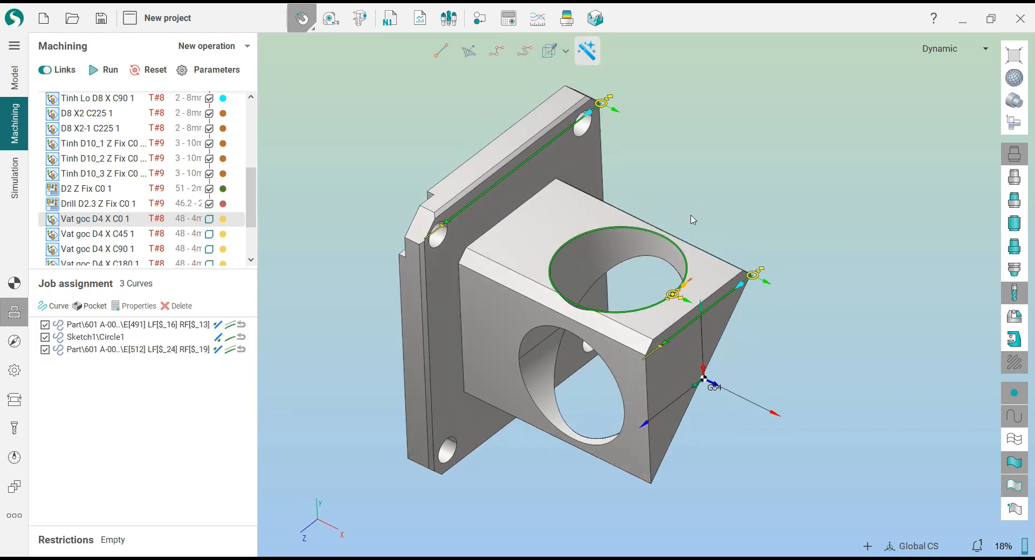
{"action": "left_click", "coordinate": [229, 339]}
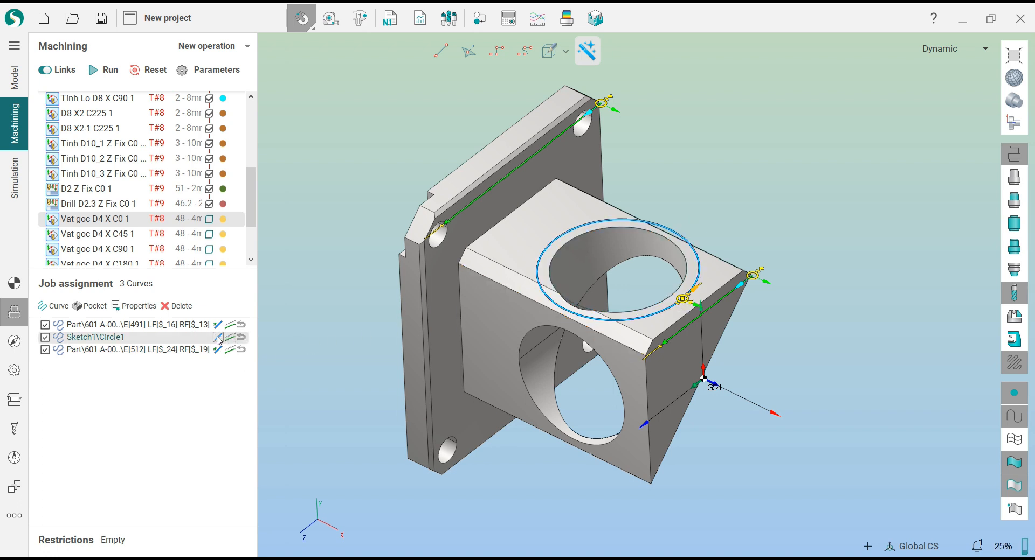
{"action": "left_click", "coordinate": [217, 338]}
{"action": "middle_click_drag", "start_coordinate": [796, 193], "coordinate": [722, 298]}
{"action": "key", "text": "space"}
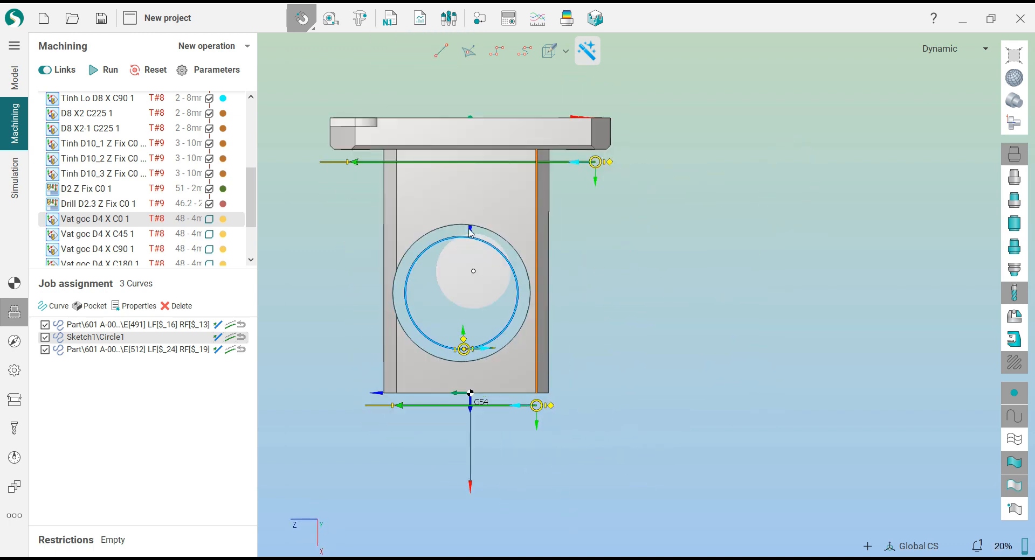
Lengthen the straight lead-in lines of the job assignment curves to about 4.4 mm and extend the lead-out lines to match.
{"action": "scroll", "coordinate": [345, 192], "scroll_direction": "up", "scroll_amount": 3}
{"action": "scroll", "coordinate": [638, 200], "scroll_direction": "down", "scroll_amount": 3}
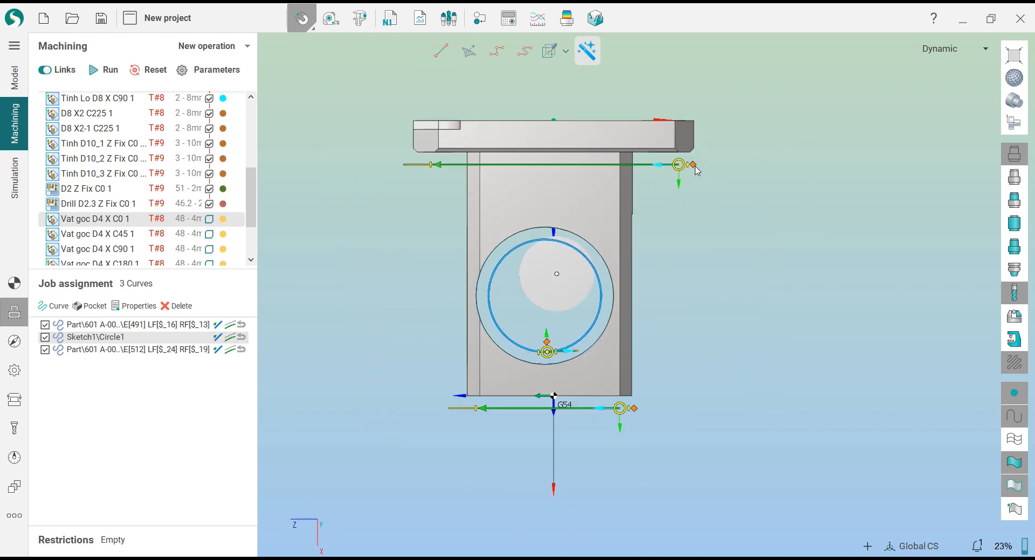
{"action": "left_click_drag", "start_coordinate": [695, 167], "coordinate": [736, 173]}
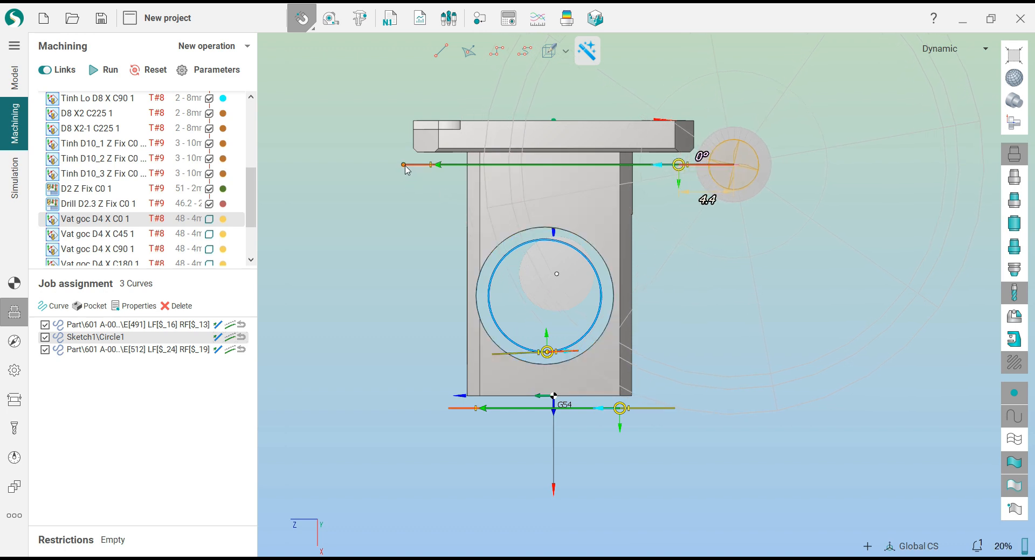
{"action": "left_click_drag", "start_coordinate": [405, 168], "coordinate": [376, 172]}
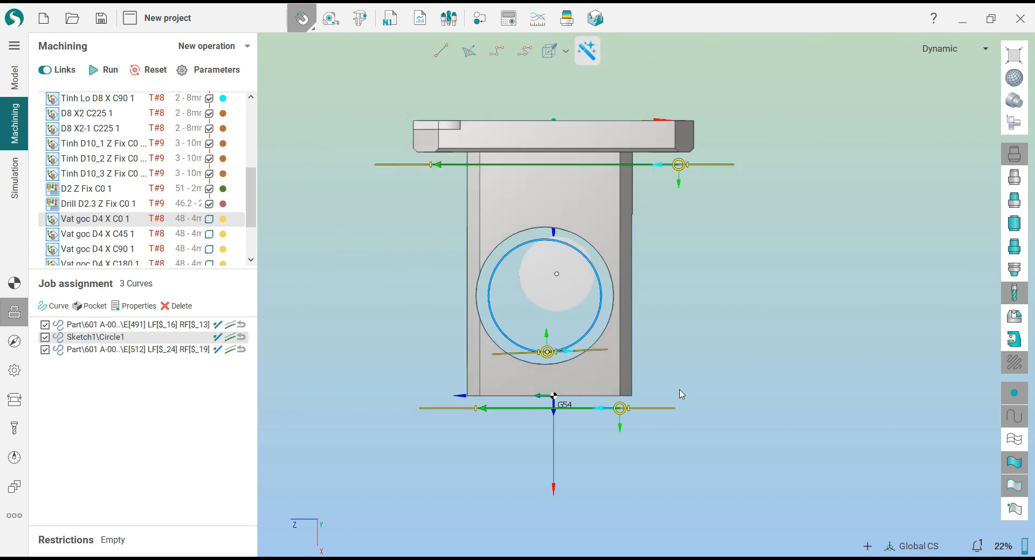
{"action": "mouse_move", "coordinate": [673, 414]}
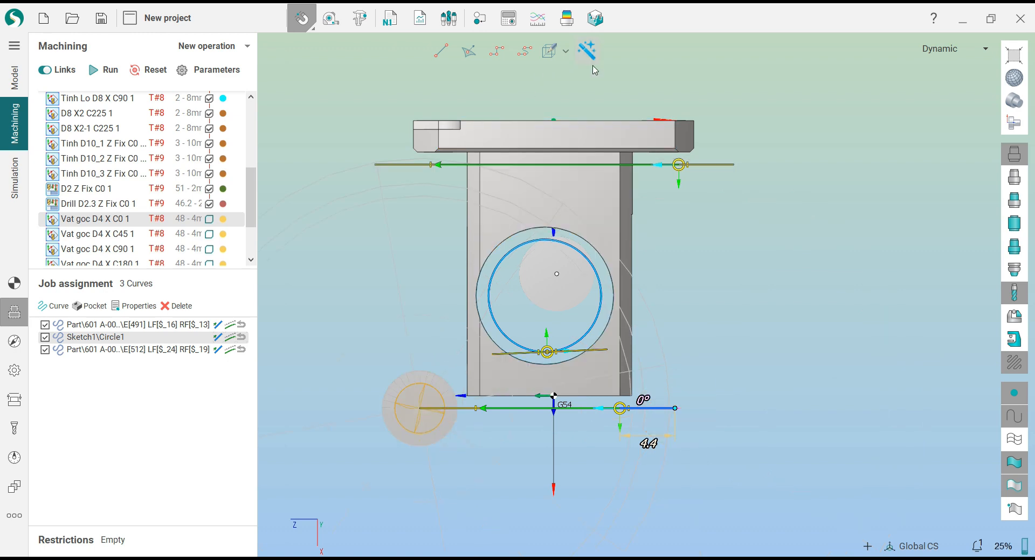
Reshape the lead-in and lead-out of the Sketch1\Circle1 curve into 180° arcs of about R1.9 inside the hole.
{"action": "scroll", "coordinate": [545, 335], "scroll_direction": "up", "scroll_amount": 2}
{"action": "left_click_drag", "start_coordinate": [633, 358], "coordinate": [534, 369]}
{"action": "left_click_drag", "start_coordinate": [471, 364], "coordinate": [548, 362]}
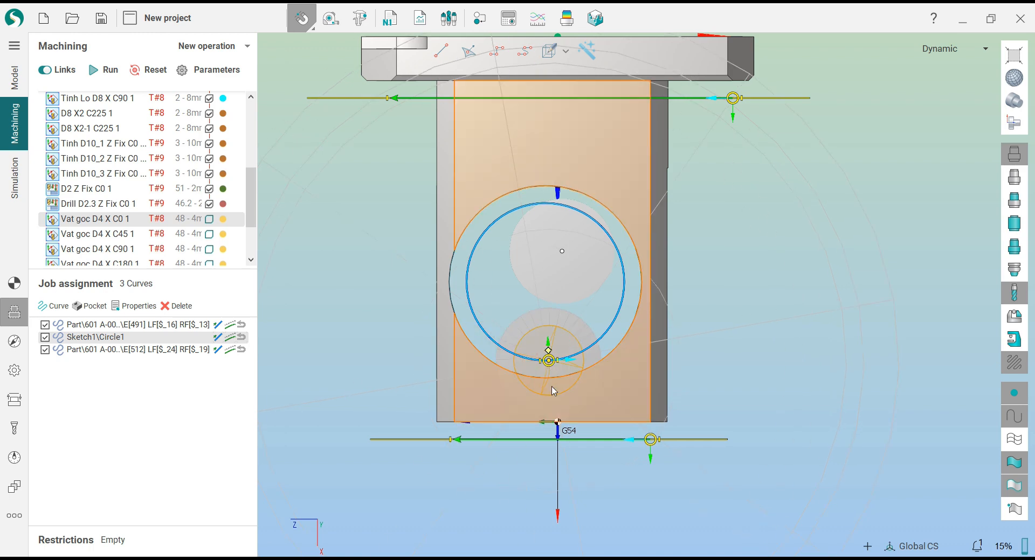
{"action": "scroll", "coordinate": [549, 377], "scroll_direction": "up", "scroll_amount": 2}
{"action": "scroll", "coordinate": [552, 381], "scroll_direction": "up", "scroll_amount": 2}
{"action": "left_click_drag", "start_coordinate": [547, 305], "coordinate": [543, 139]}
{"action": "scroll", "coordinate": [541, 316], "scroll_direction": "down", "scroll_amount": 5}
{"action": "scroll", "coordinate": [549, 287], "scroll_direction": "up", "scroll_amount": 2}
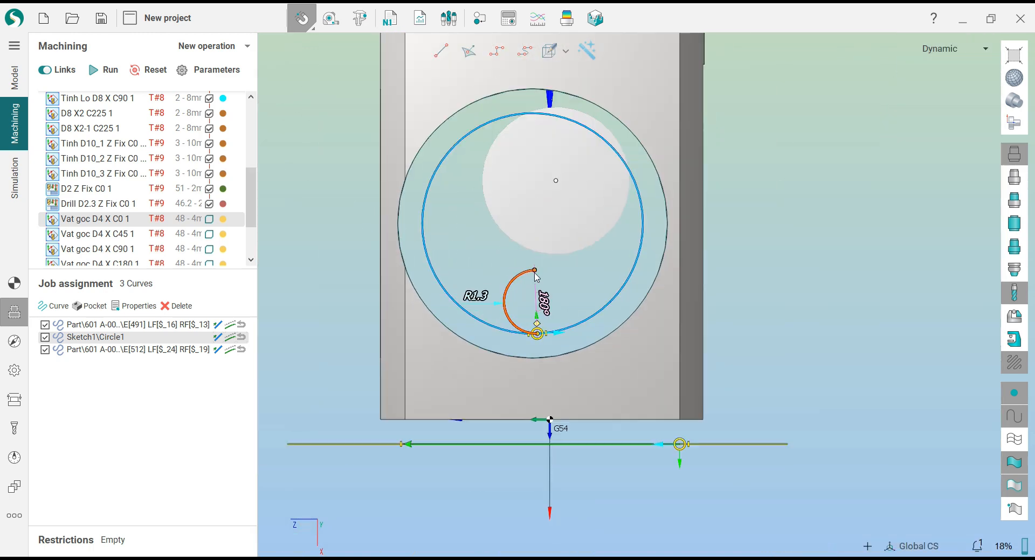
{"action": "left_click_drag", "start_coordinate": [537, 270], "coordinate": [533, 241]}
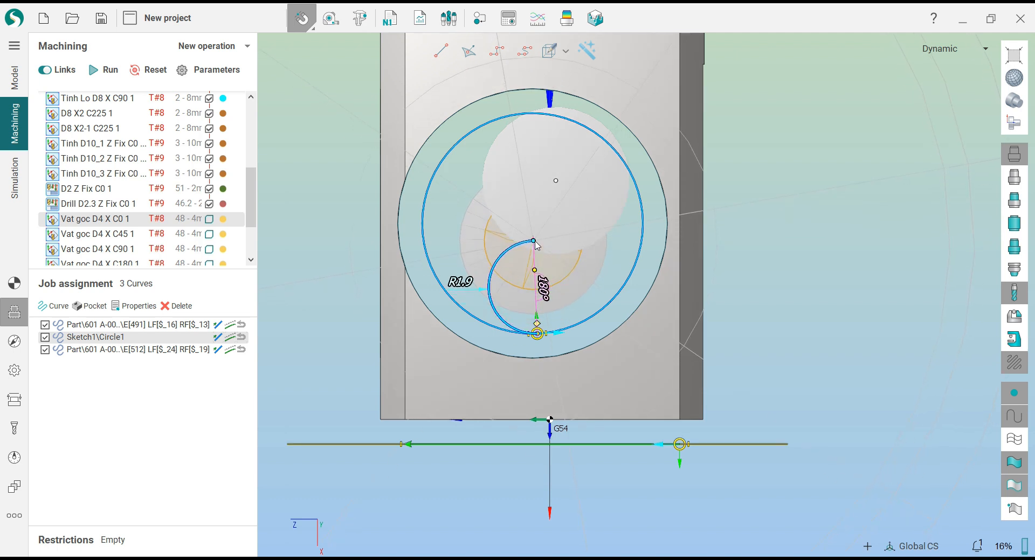
{"action": "left_click_drag", "start_coordinate": [538, 325], "coordinate": [535, 242]}
{"action": "scroll", "coordinate": [557, 280], "scroll_direction": "down", "scroll_amount": 5}
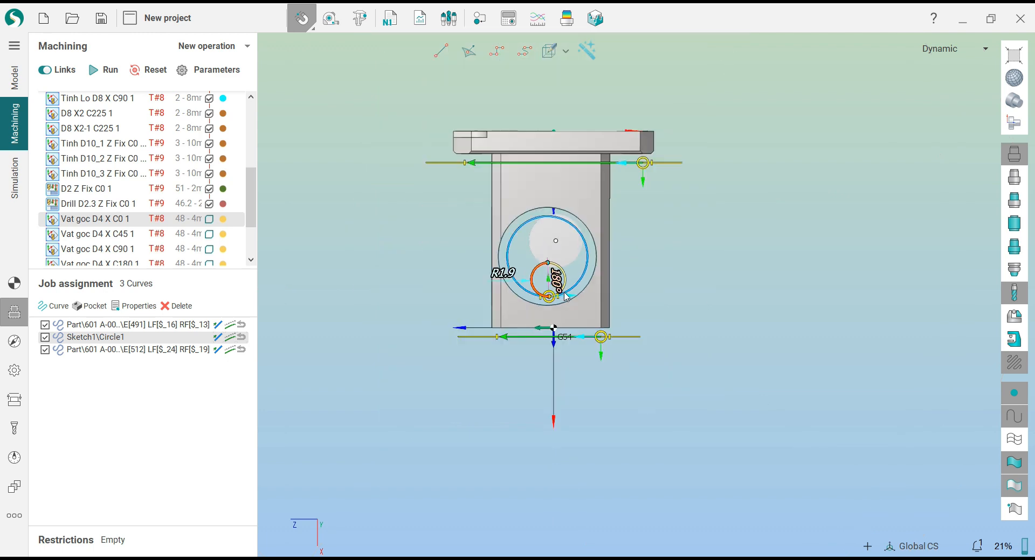
Assign a negative stock to both the block's upper front edge curve and the Sketch1\Circle1 curve.
{"action": "middle_click_drag", "start_coordinate": [558, 281], "coordinate": [454, 262]}
{"action": "scroll", "coordinate": [454, 263], "scroll_direction": "up", "scroll_amount": 3}
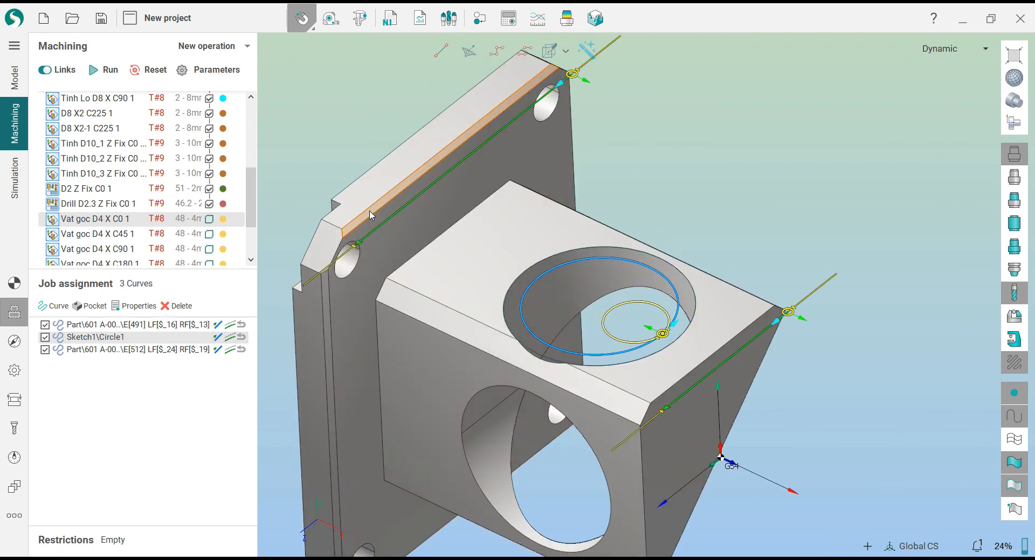
{"action": "left_click", "coordinate": [109, 325]}
{"action": "left_click", "coordinate": [114, 338], "text": "ctrl"}
{"action": "left_click", "coordinate": [135, 306]}
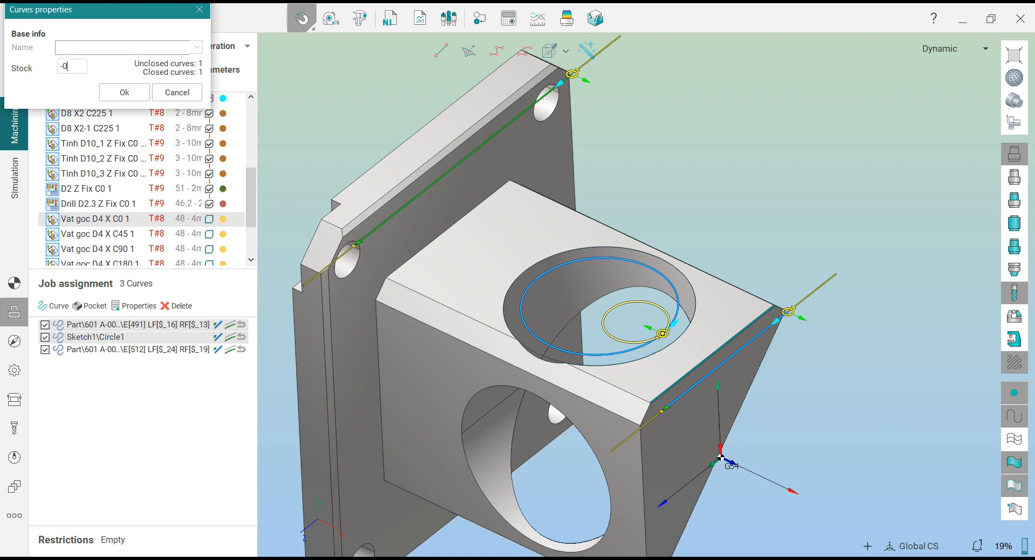
{"action": "left_click", "coordinate": [123, 93]}
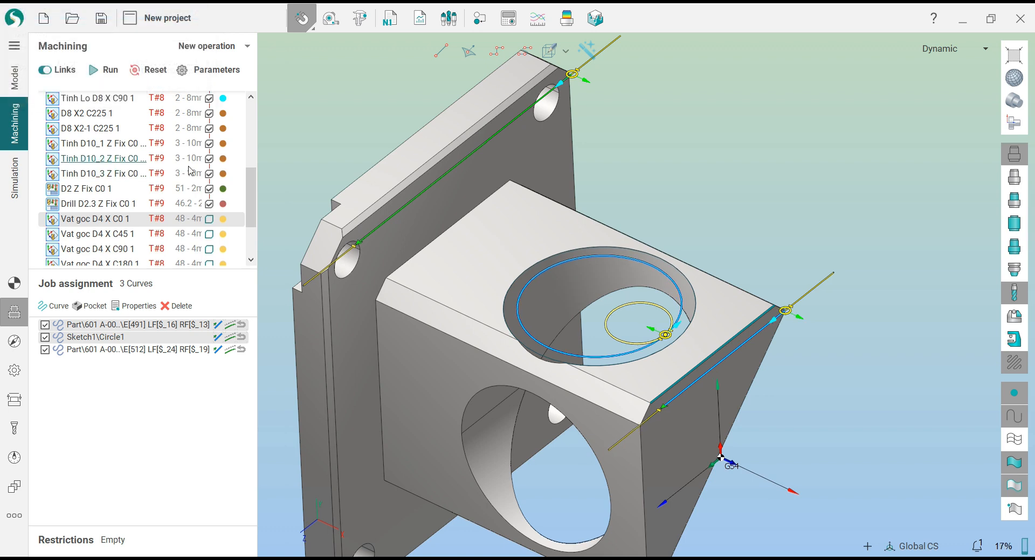
Calculate the Vat goc D4 X C0 1 toolpath and inspect it around the hole and edges.
{"action": "left_click", "coordinate": [105, 70]}
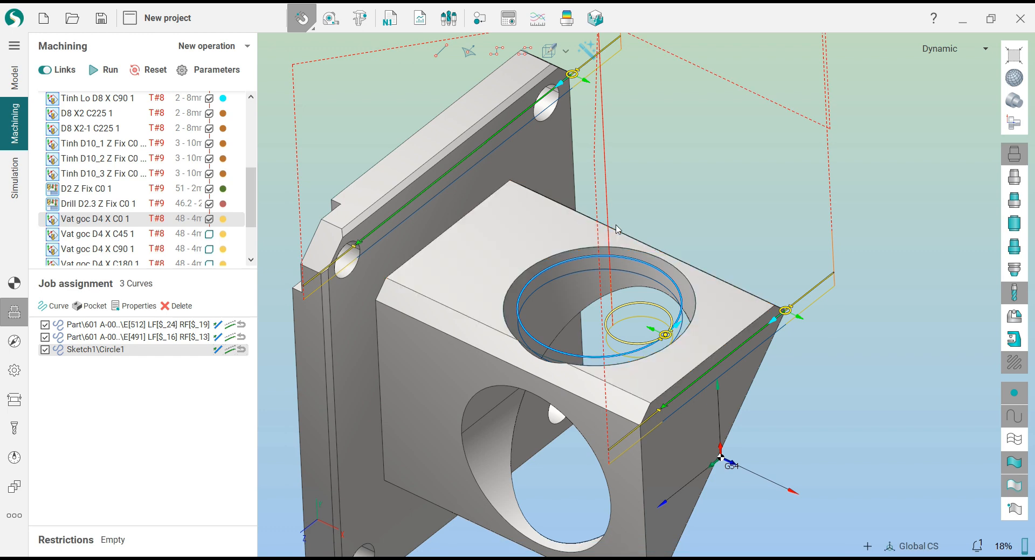
{"action": "scroll", "coordinate": [617, 229], "scroll_direction": "down", "scroll_amount": 2}
{"action": "left_click", "coordinate": [14, 283]}
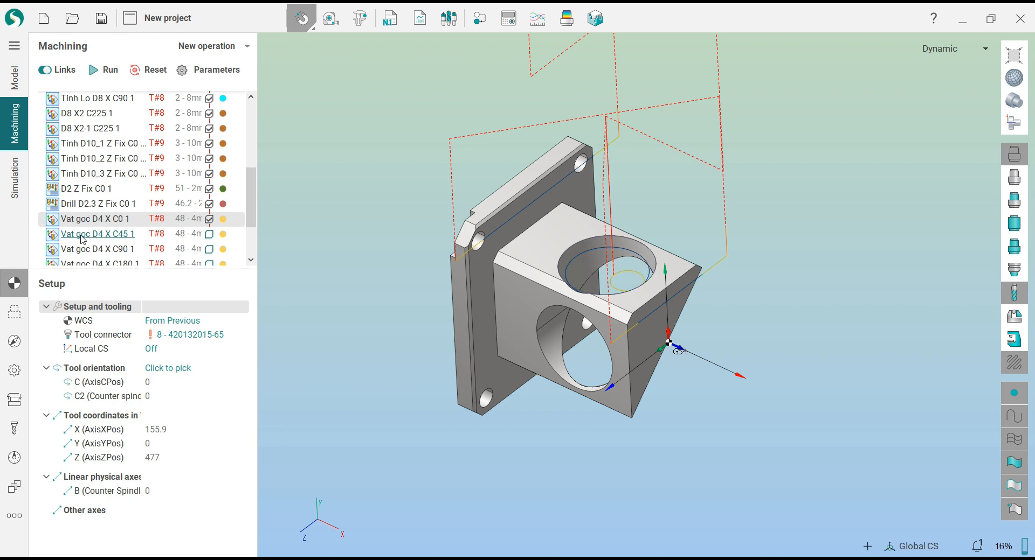
{"action": "scroll", "coordinate": [608, 247], "scroll_direction": "up", "scroll_amount": 2}
{"action": "scroll", "coordinate": [607, 247], "scroll_direction": "down", "scroll_amount": 2}
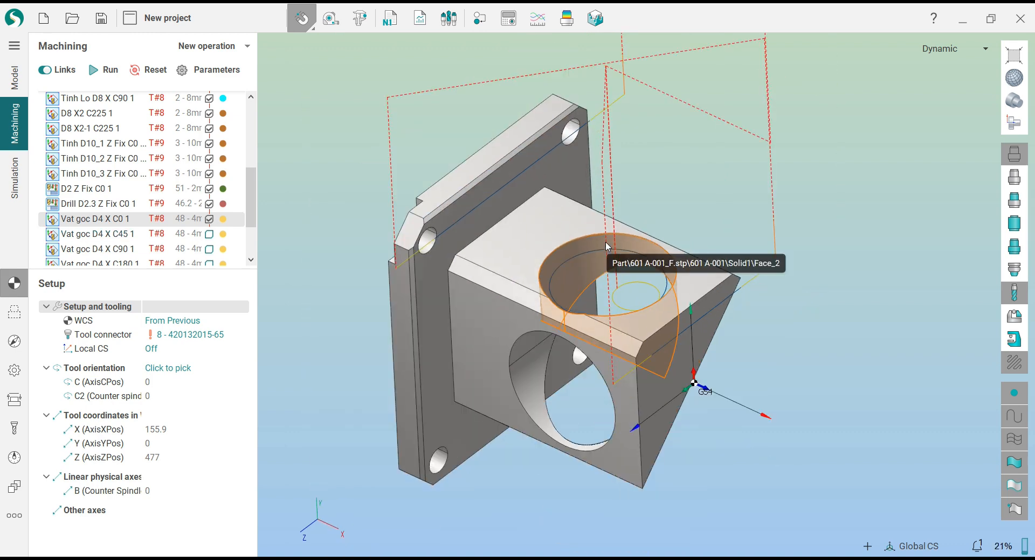
In Vat goc D4 X C45 1, replace the unresolved job assignment curve with the short front edge of the block's narrow bevel.
{"action": "left_click", "coordinate": [93, 239]}
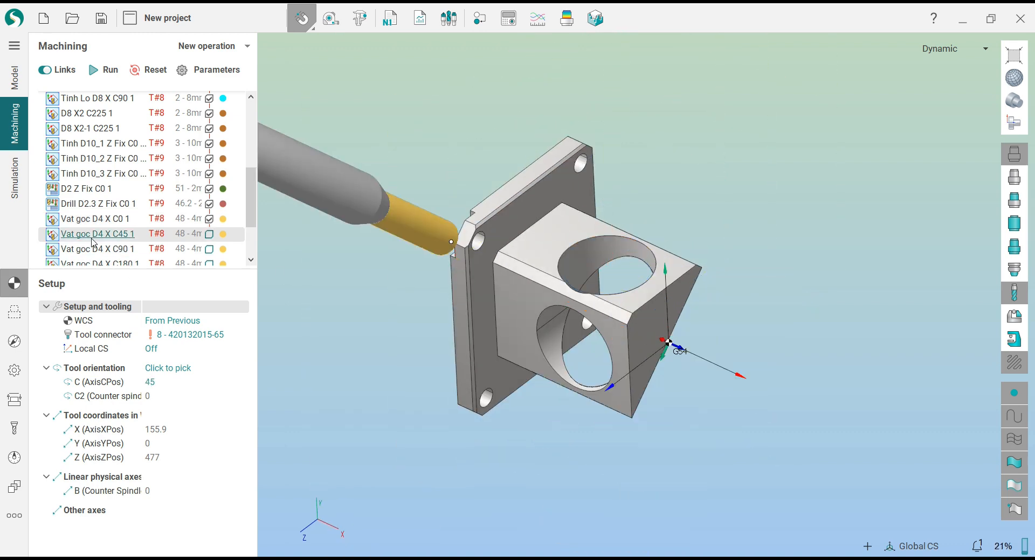
{"action": "left_click", "coordinate": [13, 315]}
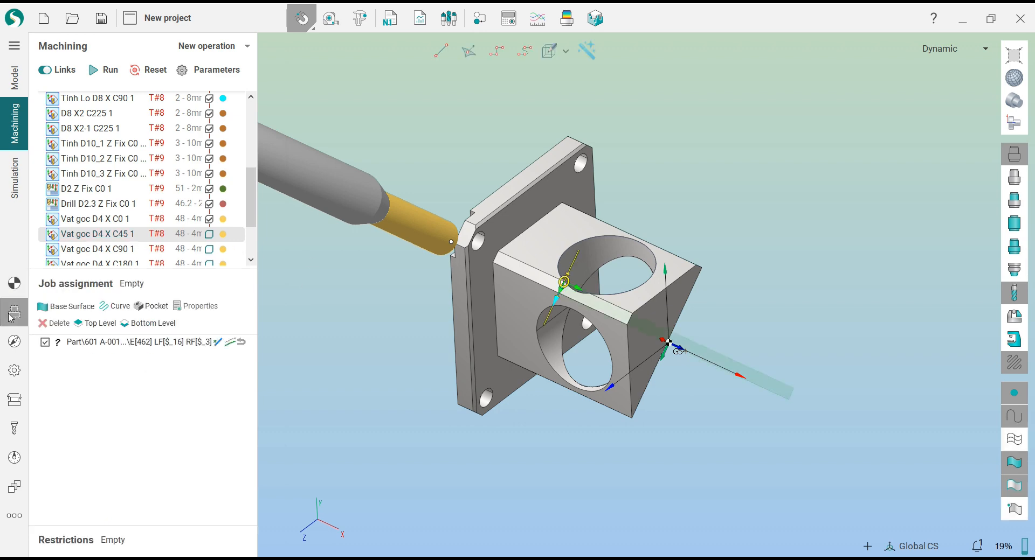
{"action": "middle_click_drag", "start_coordinate": [519, 339], "coordinate": [563, 299]}
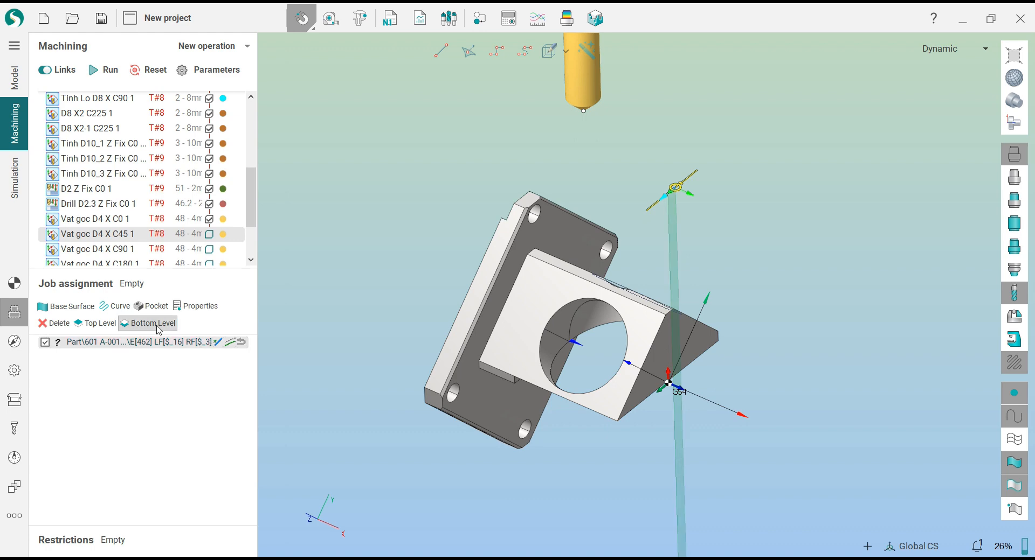
{"action": "left_click", "coordinate": [53, 323]}
{"action": "left_click", "coordinate": [668, 317]}
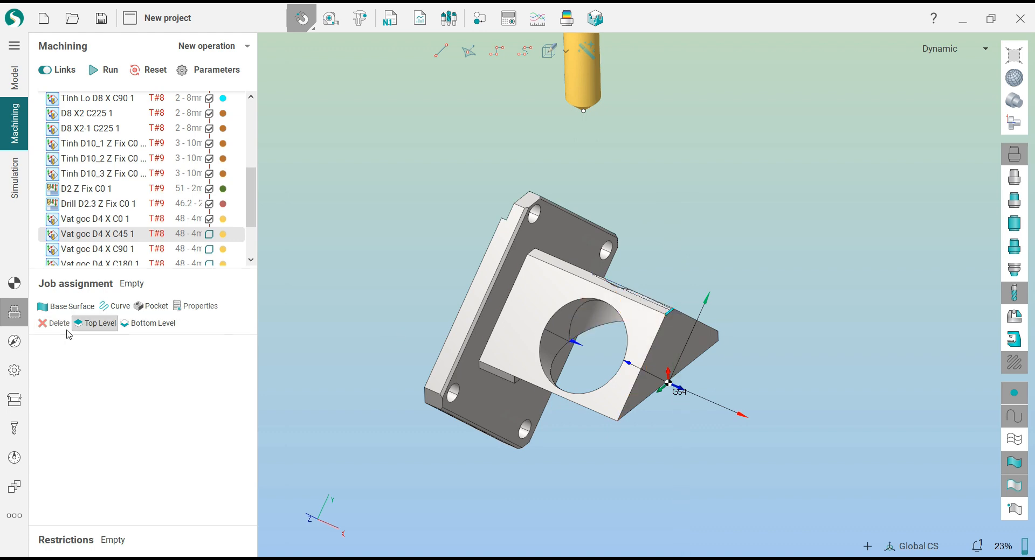
{"action": "left_click", "coordinate": [129, 308]}
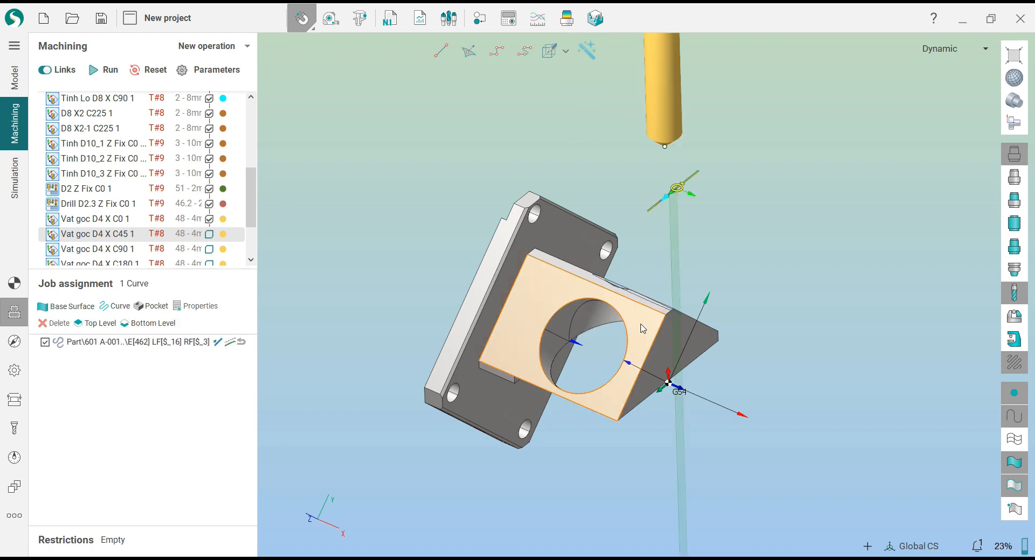
Set the stock of the Vat goc D4 X C45 1 bevel edge curve to -0.2.
{"action": "left_click", "coordinate": [169, 347]}
{"action": "left_click", "coordinate": [196, 306]}
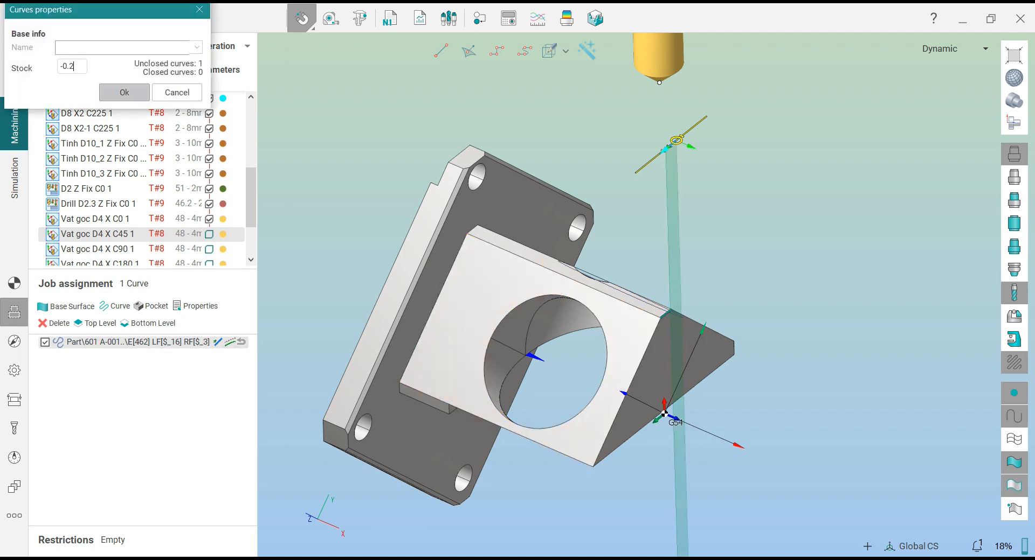
{"action": "left_click", "coordinate": [124, 92]}
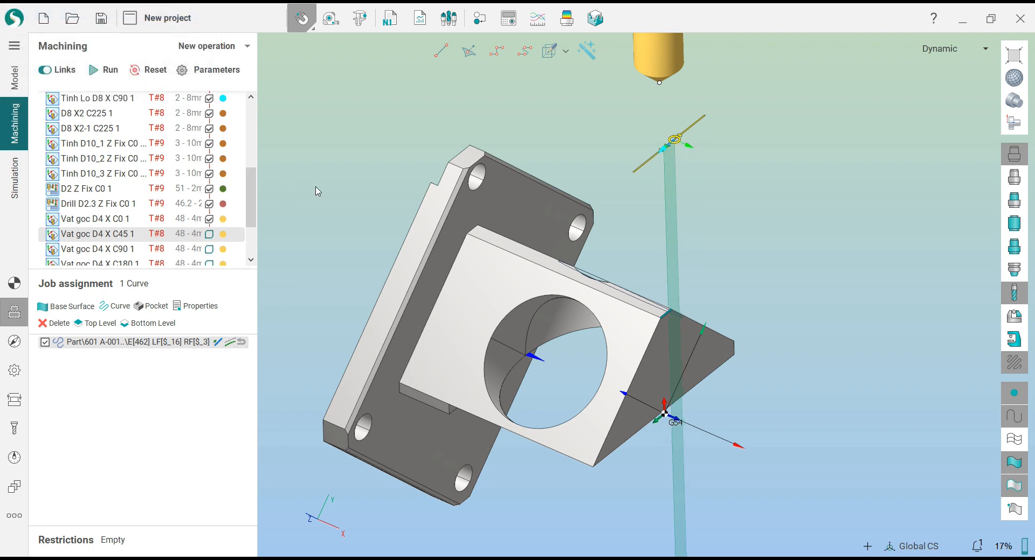
Set the depth of cut of Vat goc D4 X C45 1 to a count of 1 and calculate its toolpath.
{"action": "left_click", "coordinate": [14, 286]}
{"action": "left_click", "coordinate": [14, 312]}
{"action": "left_click", "coordinate": [14, 341]}
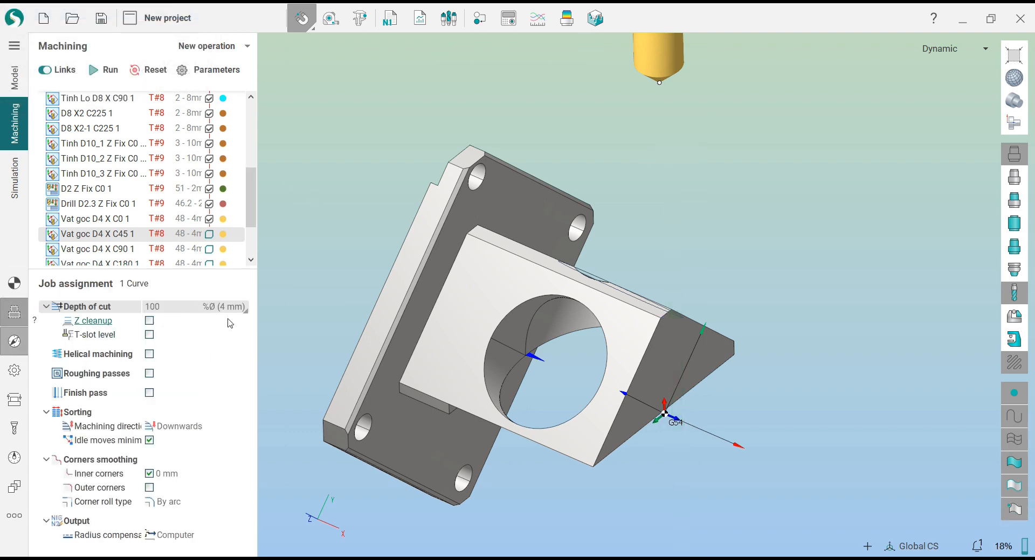
{"action": "left_click", "coordinate": [235, 309]}
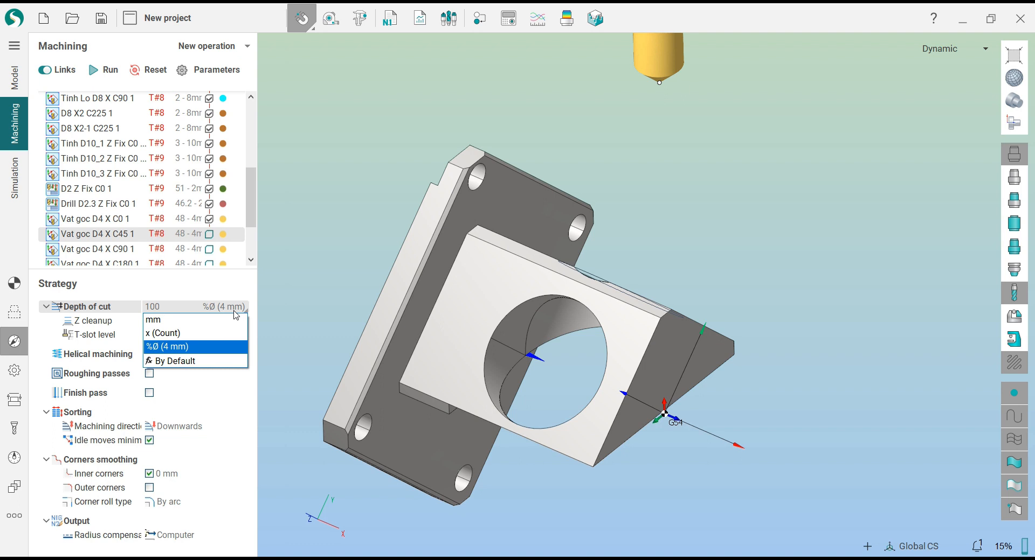
{"action": "left_click", "coordinate": [213, 333]}
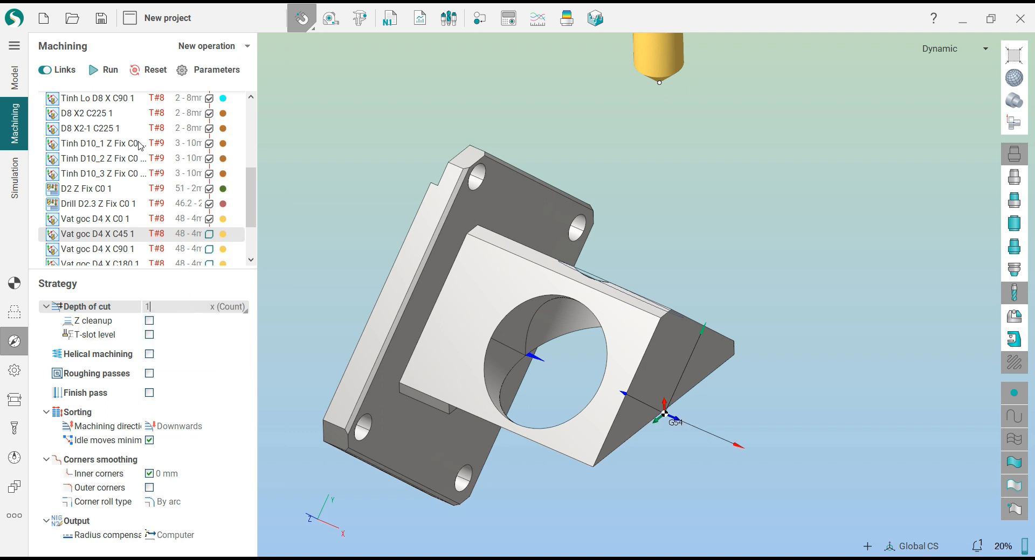
{"action": "left_click", "coordinate": [92, 69]}
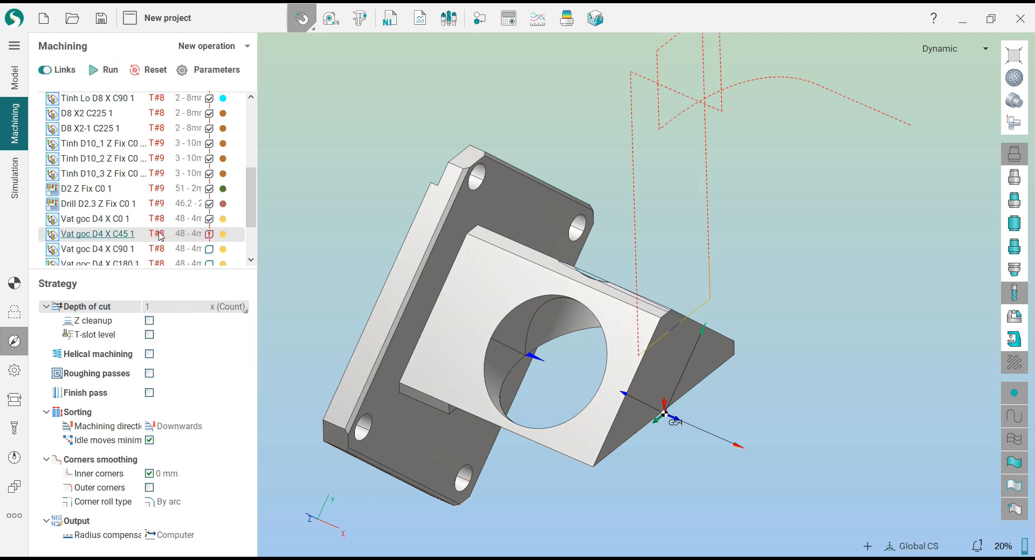
Review the status details of Vat goc D4 X C45 1 and turn off its simulation check for gouges.
{"action": "right_click_drag", "start_coordinate": [319, 279], "coordinate": [319, 285]}
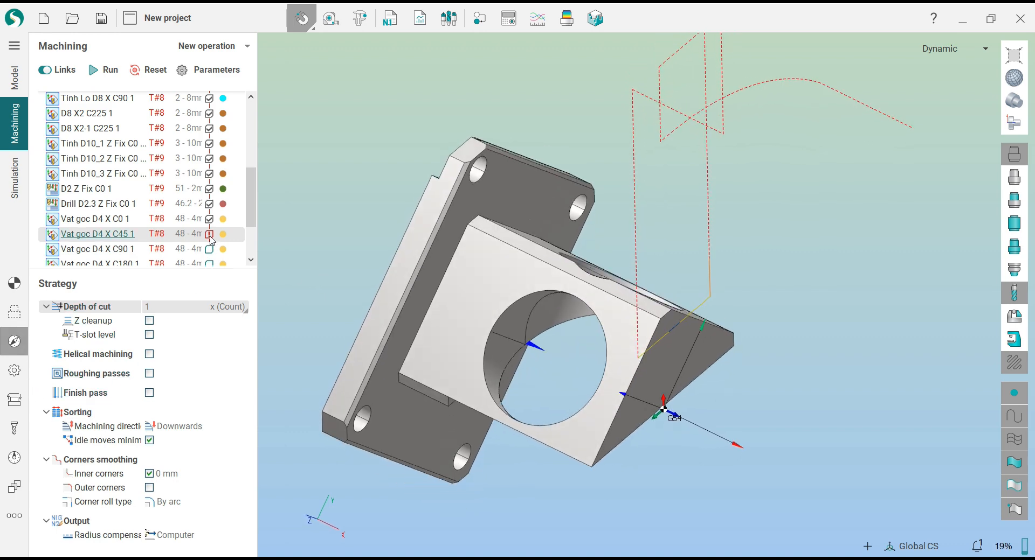
{"action": "mouse_move", "coordinate": [210, 234]}
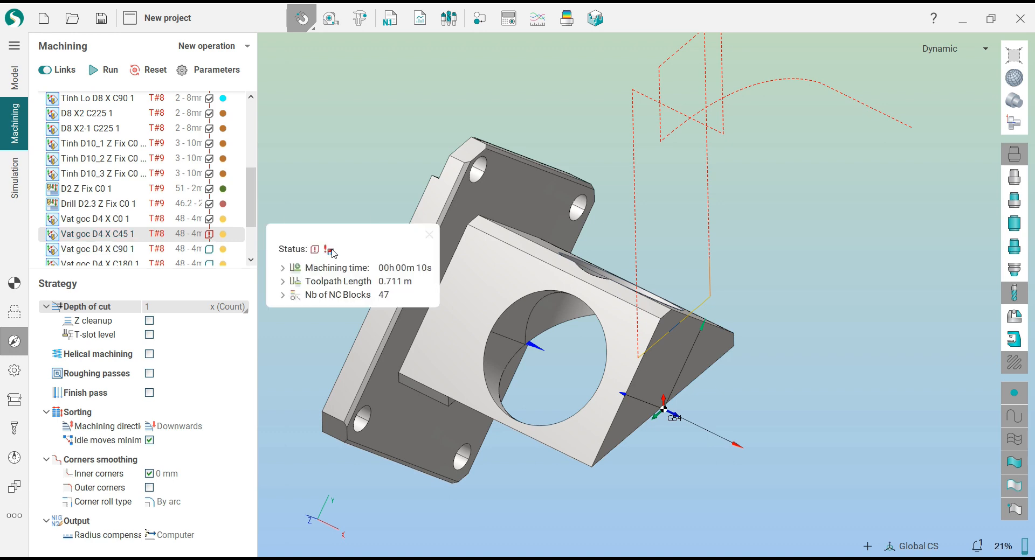
{"action": "left_click", "coordinate": [429, 234]}
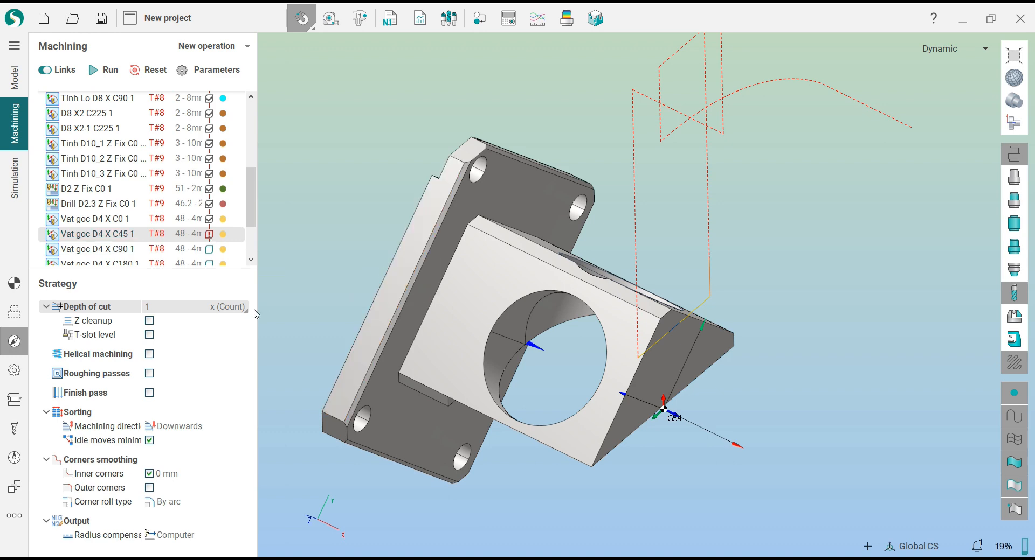
{"action": "left_click", "coordinate": [23, 372]}
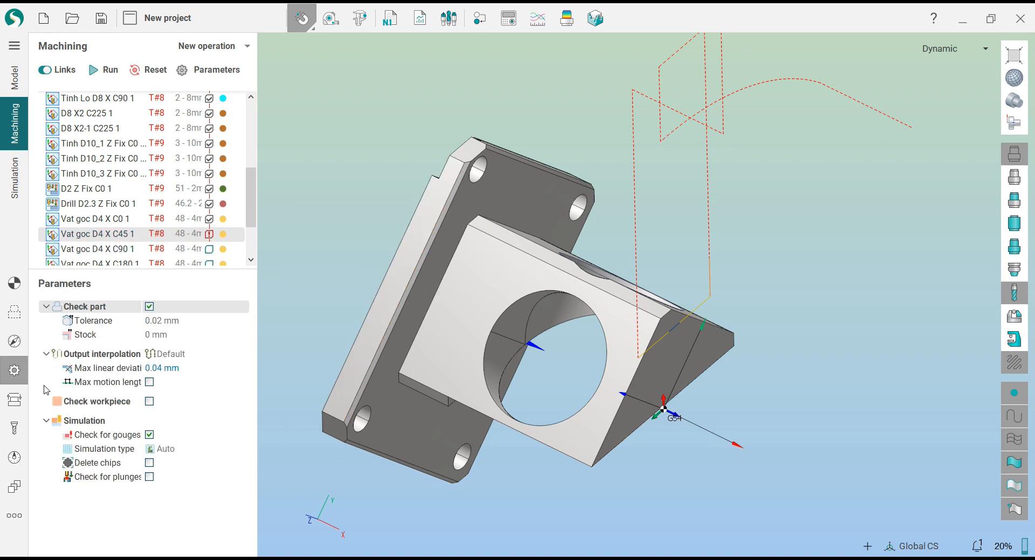
{"action": "left_click", "coordinate": [151, 436]}
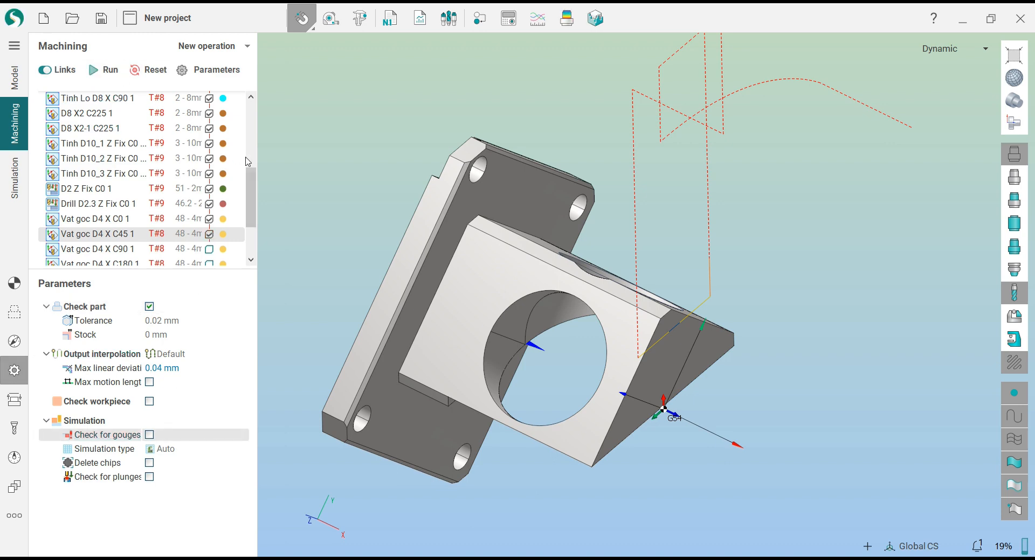
Set the depth of cut of Vat goc D4 X C90 1 to a count of 1 and calculate its toolpath.
{"action": "left_click", "coordinate": [97, 249]}
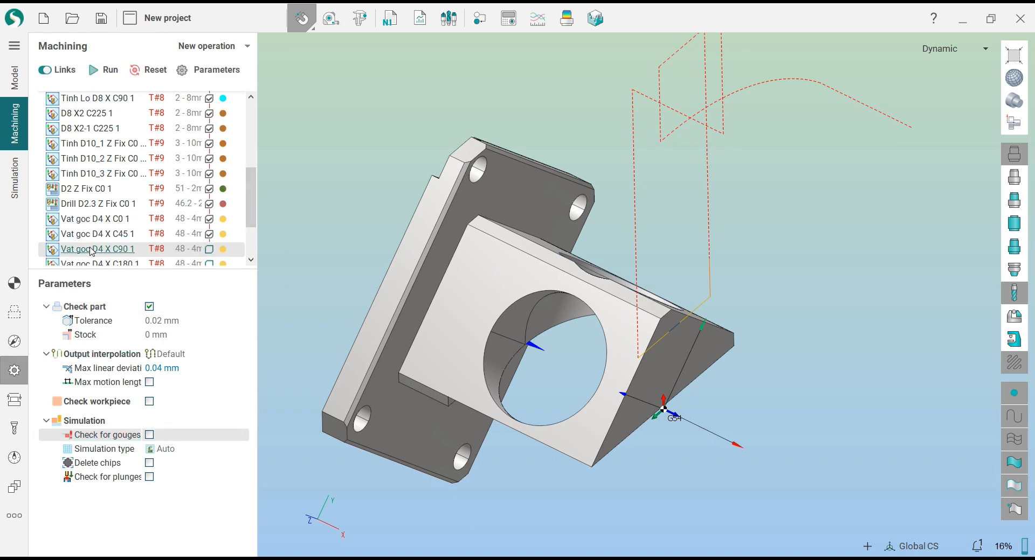
{"action": "left_click", "coordinate": [15, 312]}
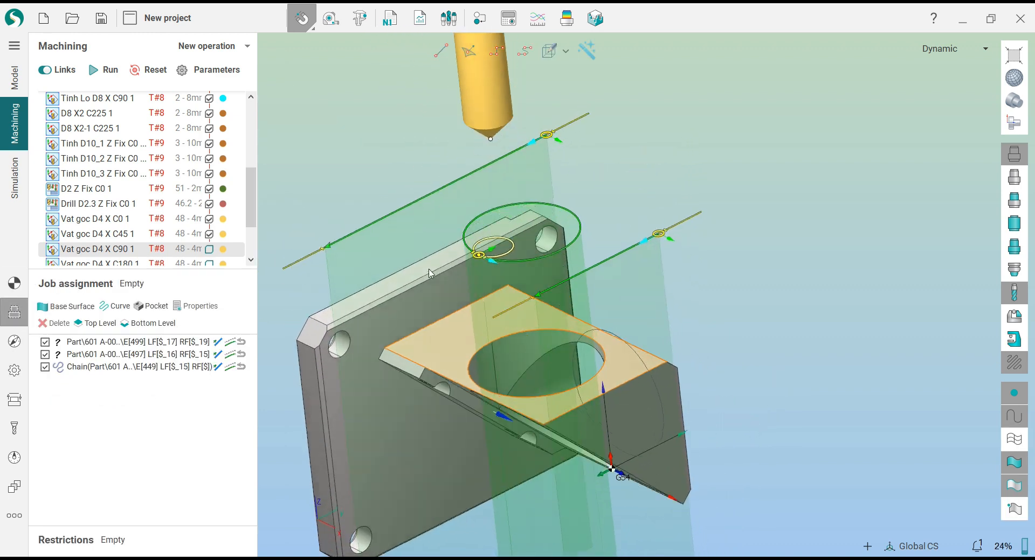
{"action": "left_click", "coordinate": [15, 342]}
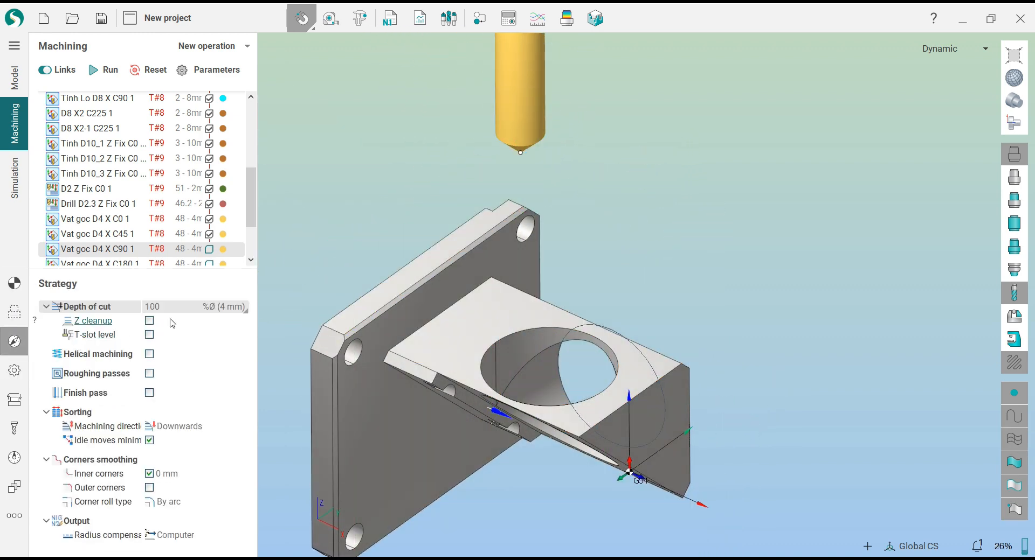
{"action": "left_click", "coordinate": [223, 312]}
{"action": "left_click", "coordinate": [218, 321]}
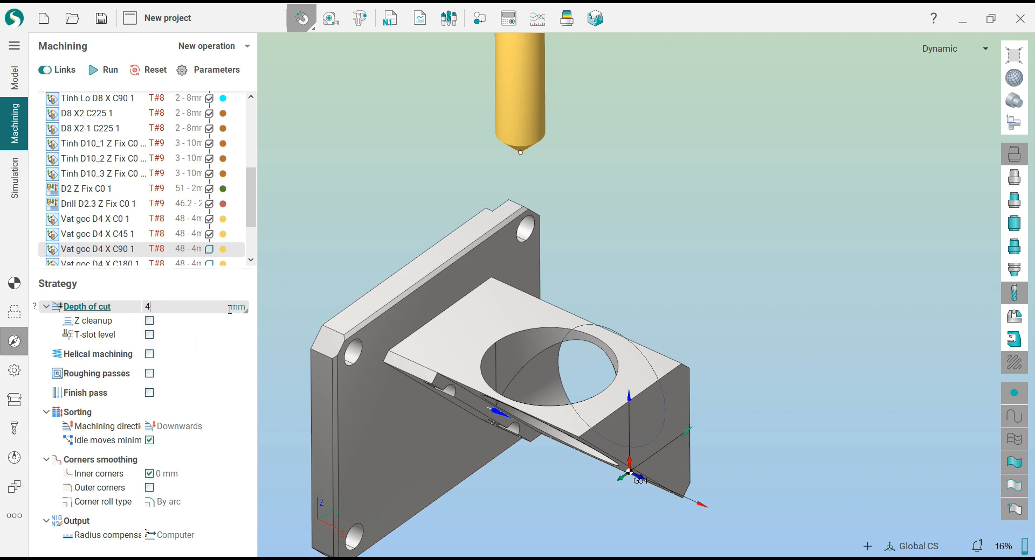
{"action": "left_click", "coordinate": [230, 310]}
{"action": "left_click", "coordinate": [167, 334]}
{"action": "left_click", "coordinate": [105, 69]}
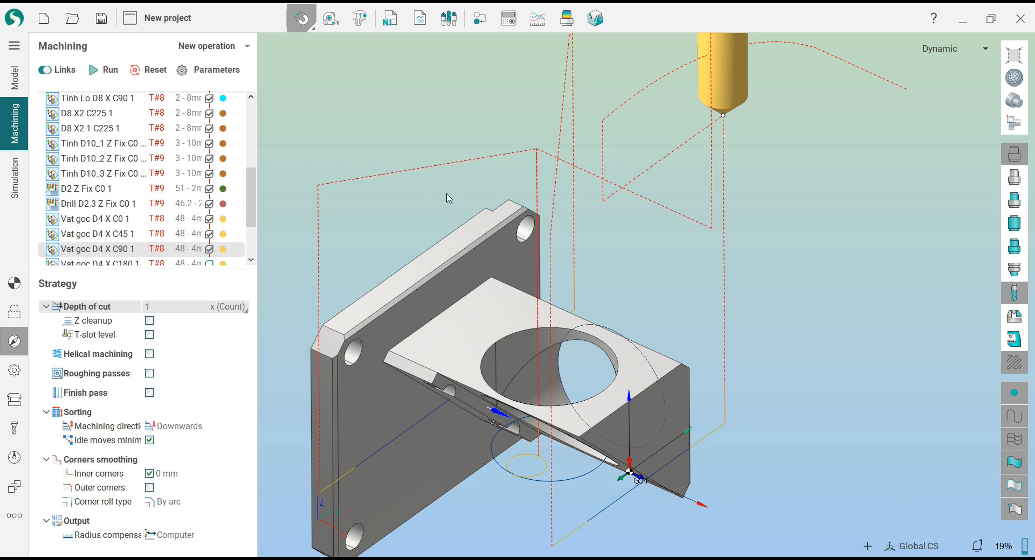
Clear the Vat goc D4 X C90 1 job assignment and assign the bracket's outer edge, the hole rim and the plate's long edge as curves.
{"action": "scroll", "coordinate": [457, 197], "scroll_direction": "down", "scroll_amount": 3}
{"action": "mouse_move", "coordinate": [433, 243]}
{"action": "middle_mouse_down"}
{"action": "mouse_move", "coordinate": [411, 236]}
{"action": "mouse_move", "coordinate": [423, 247]}
{"action": "middle_mouse_up"}
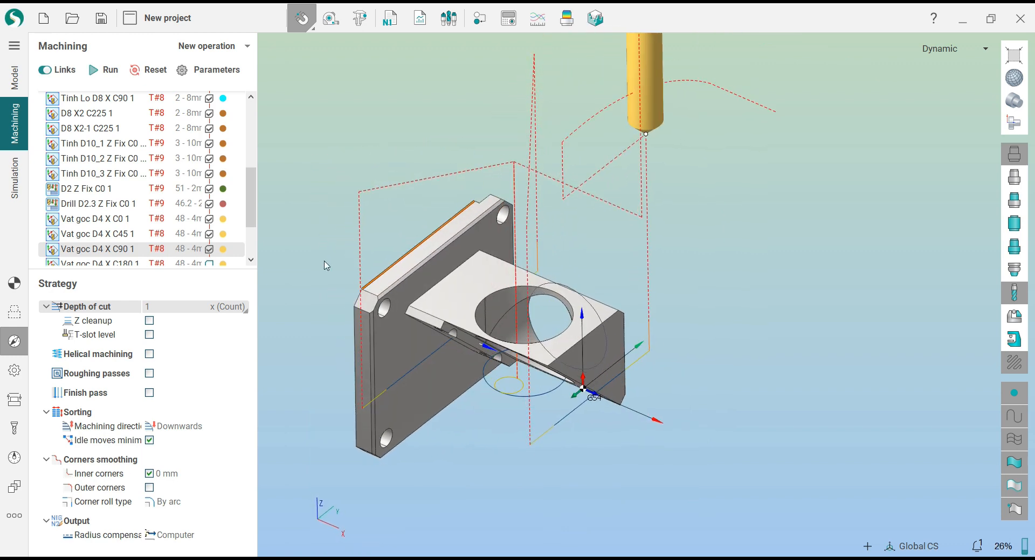
{"action": "left_click", "coordinate": [15, 312]}
{"action": "right_click", "coordinate": [188, 327]}
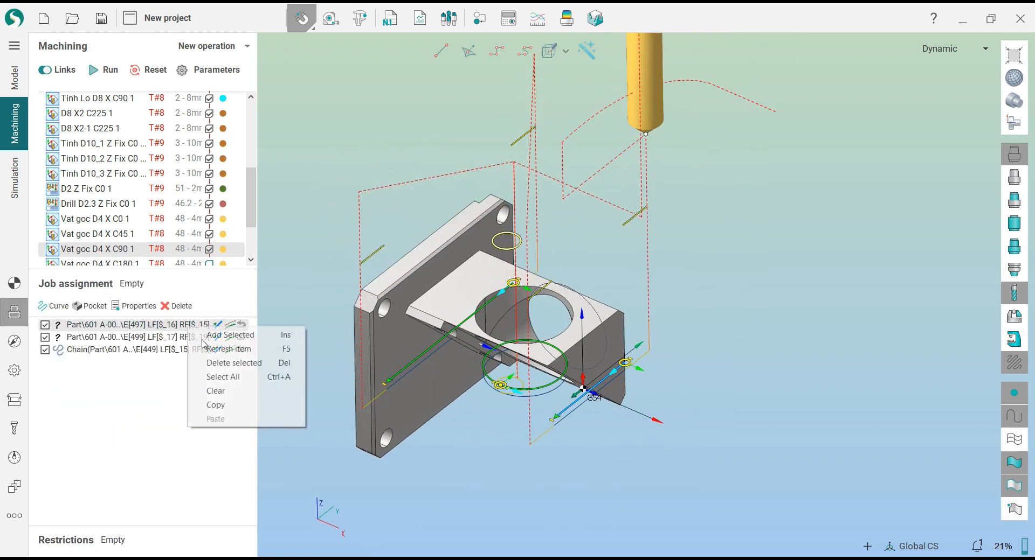
{"action": "left_click", "coordinate": [221, 395]}
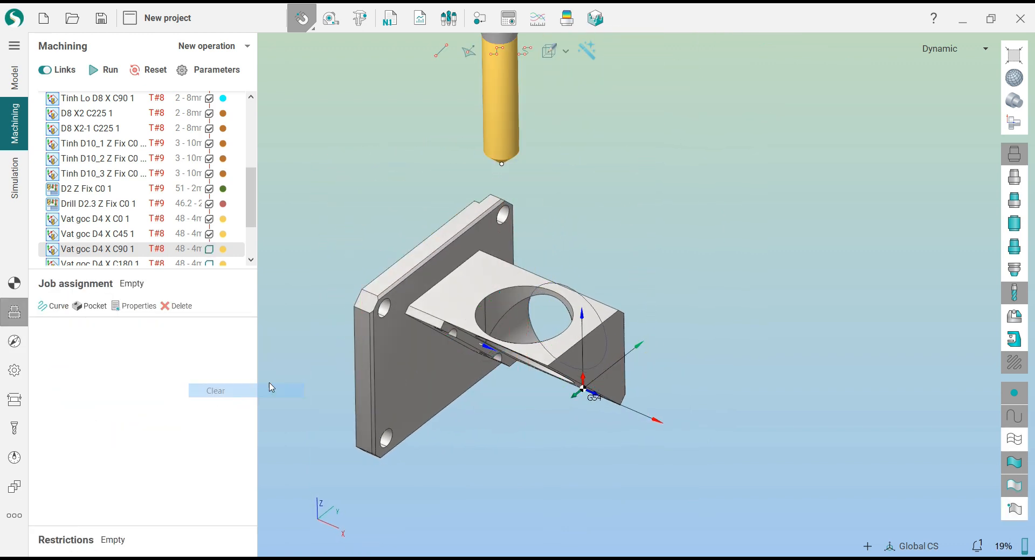
{"action": "left_click", "coordinate": [597, 333]}
{"action": "left_click", "coordinate": [520, 288]}
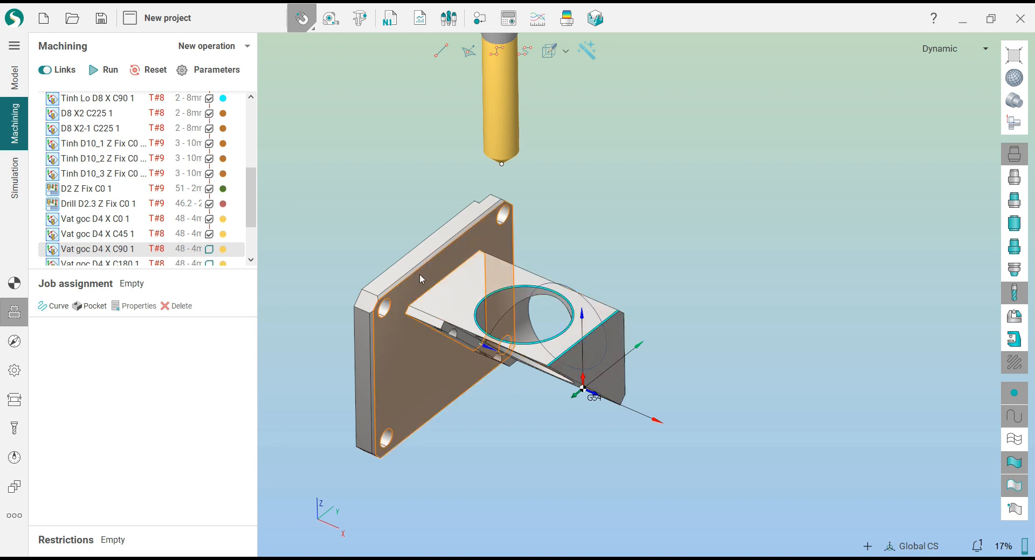
{"action": "left_click", "coordinate": [418, 269]}
{"action": "left_click", "coordinate": [43, 307]}
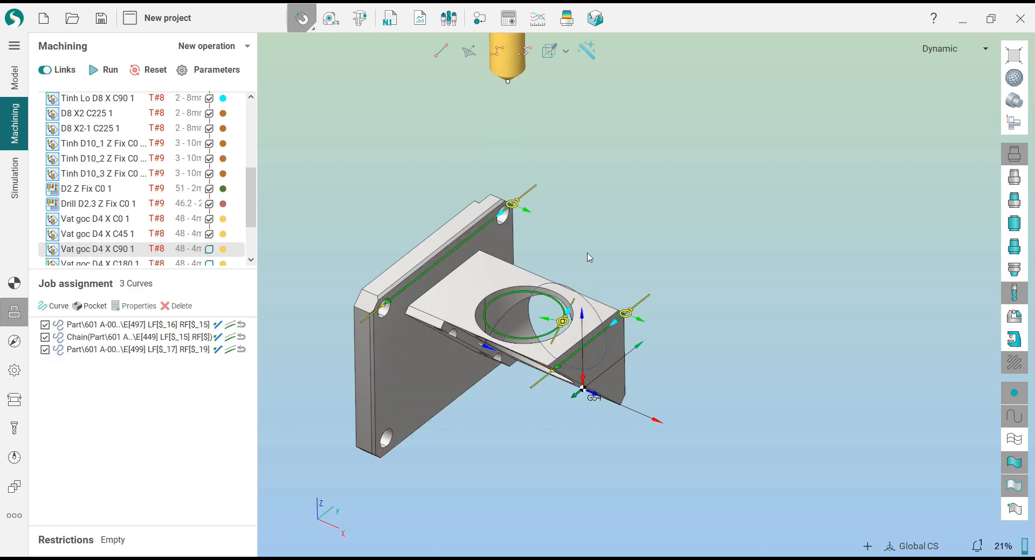
Reshape the approach and return of the Vat goc D4 X C90 1 hole curve into arcs inside the hole, ending near its centre.
{"action": "right_click_drag", "start_coordinate": [590, 258], "coordinate": [598, 324]}
{"action": "key", "text": "space"}
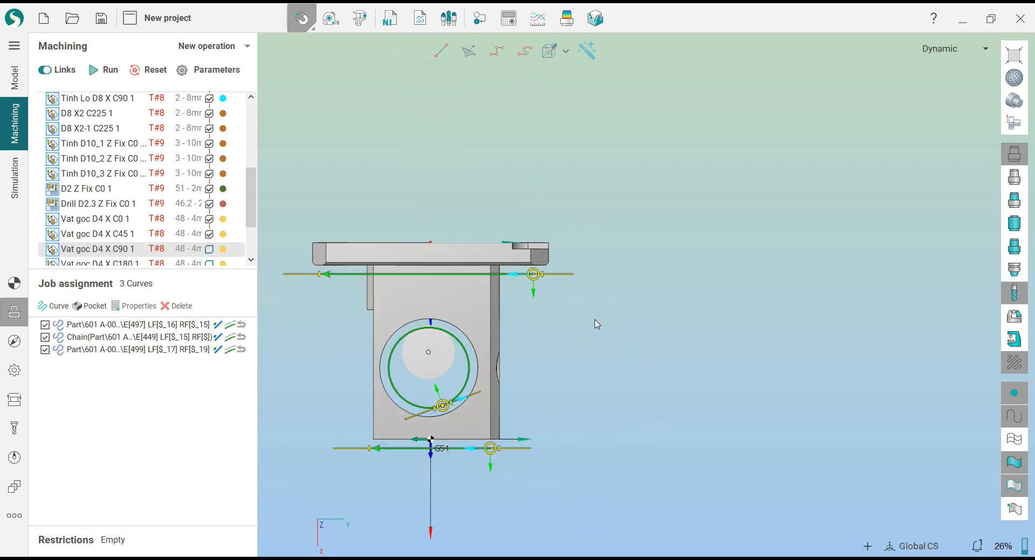
{"action": "middle_click_drag", "start_coordinate": [568, 338], "coordinate": [640, 284]}
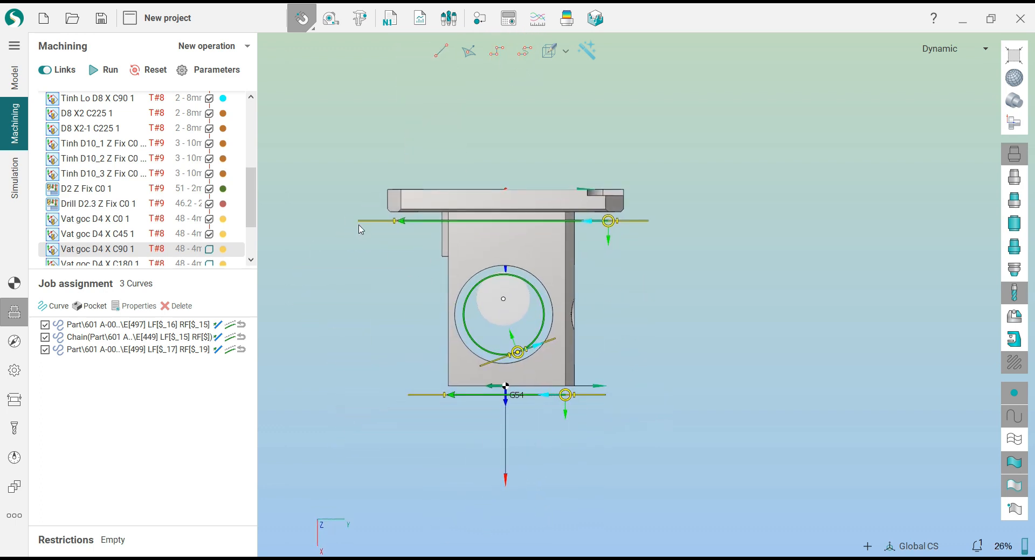
{"action": "mouse_move", "coordinate": [361, 227]}
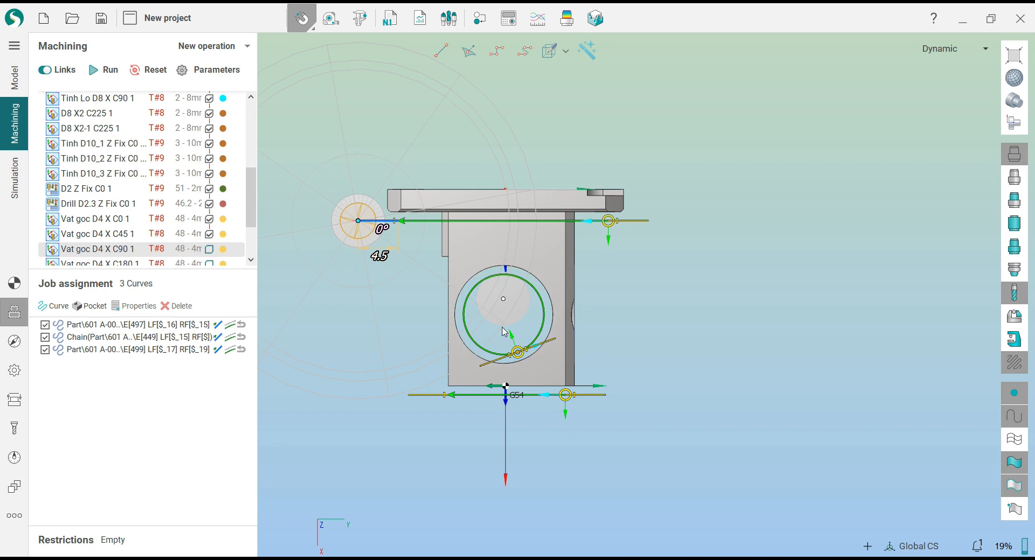
{"action": "scroll", "coordinate": [501, 329], "scroll_direction": "up", "scroll_amount": 2}
{"action": "left_click_drag", "start_coordinate": [576, 344], "coordinate": [511, 316]}
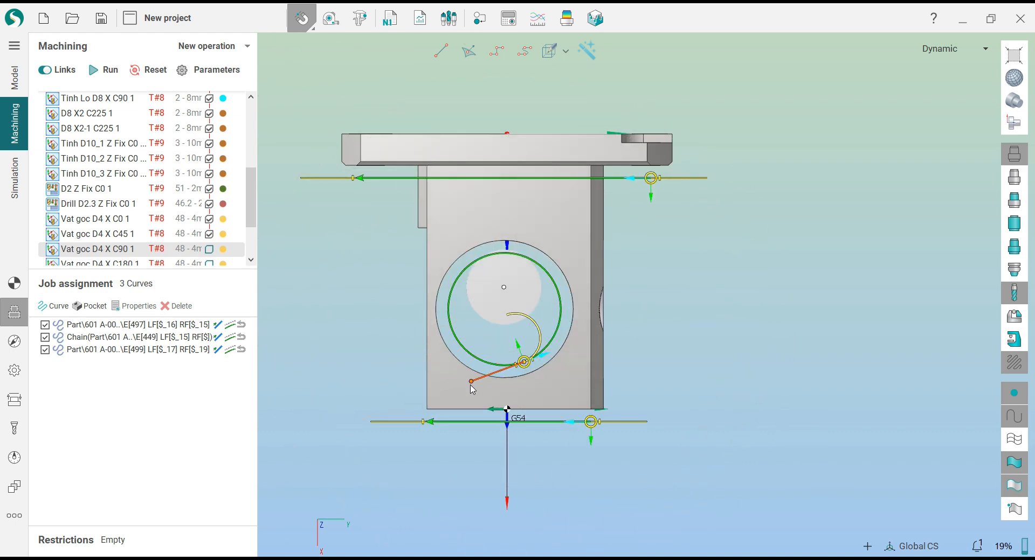
{"action": "left_click_drag", "start_coordinate": [471, 384], "coordinate": [507, 320]}
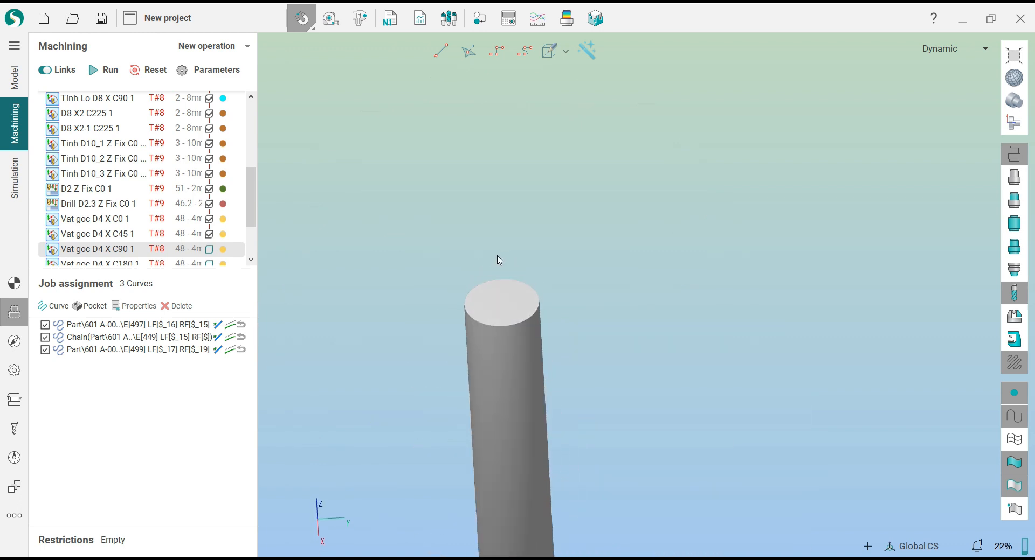
Set a negative stock for the bracket outer edge and hole rim curves of Vat goc D4 X C90 1 and recalculate its toolpath.
{"action": "middle_click_drag", "start_coordinate": [585, 372], "coordinate": [547, 134]}
{"action": "scroll", "coordinate": [548, 134], "scroll_direction": "down", "scroll_amount": 2}
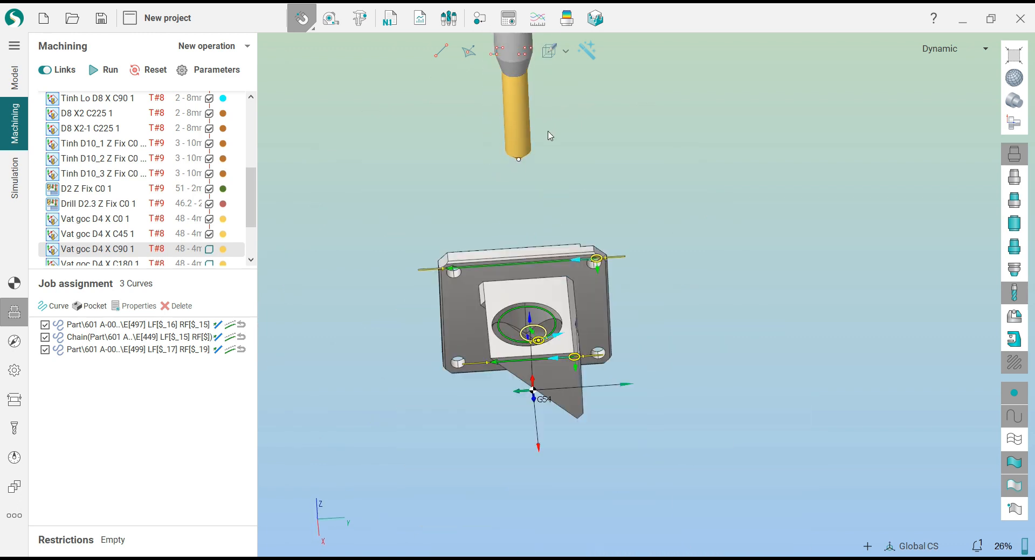
{"action": "middle_click_drag", "start_coordinate": [499, 278], "coordinate": [556, 286]}
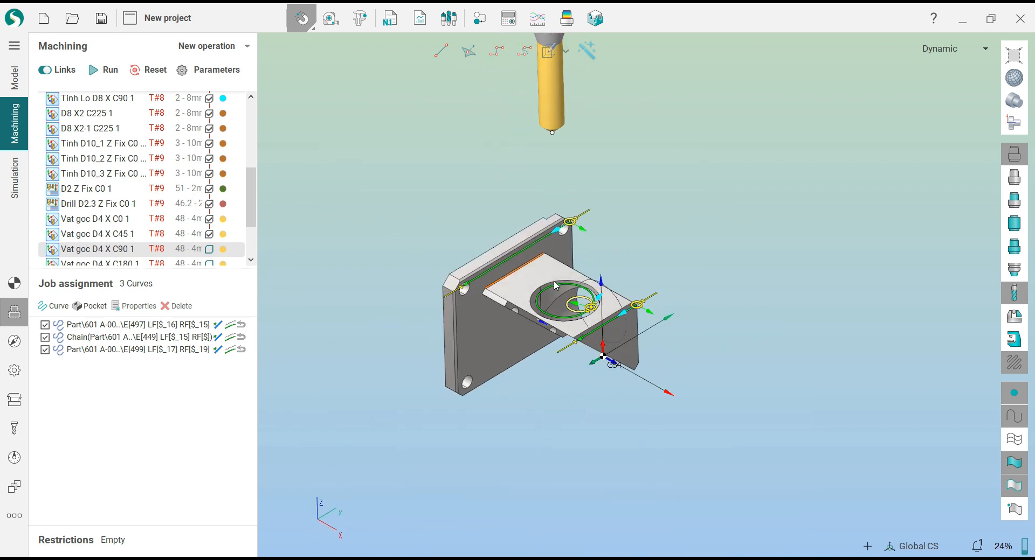
{"action": "scroll", "coordinate": [557, 286], "scroll_direction": "up", "scroll_amount": 3}
{"action": "left_click", "coordinate": [133, 326]}
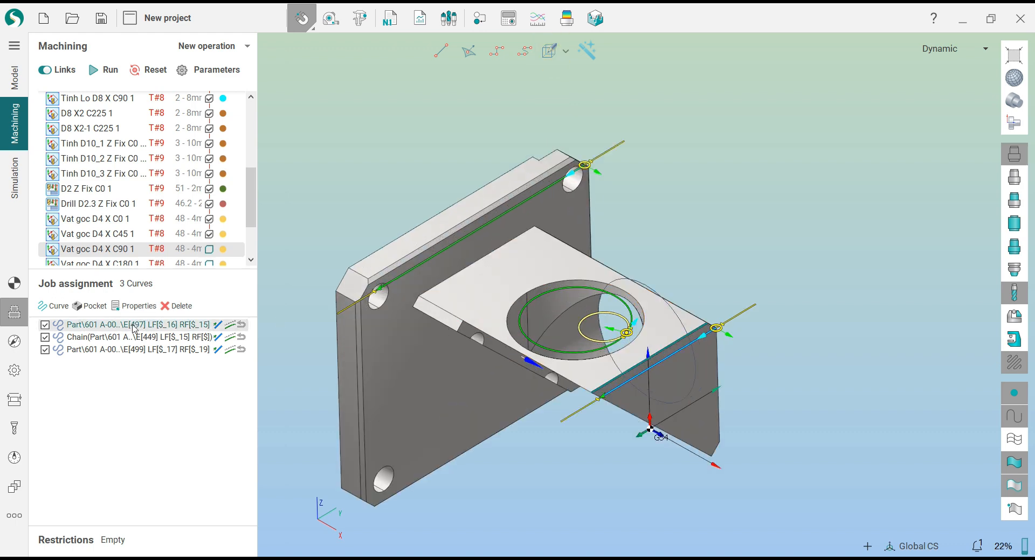
{"action": "left_click", "coordinate": [137, 338], "text": "ctrl"}
{"action": "left_click", "coordinate": [136, 306]}
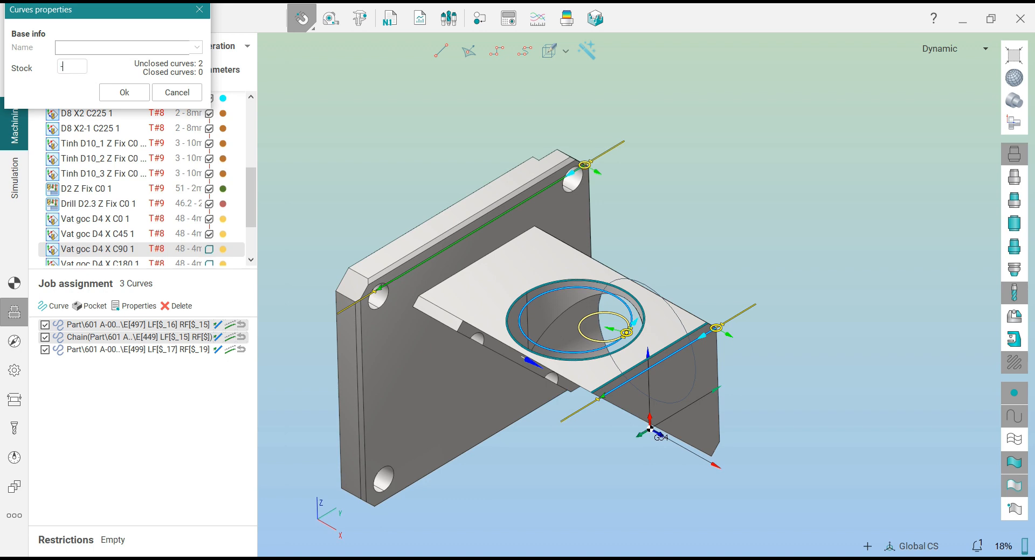
{"action": "left_click", "coordinate": [132, 91]}
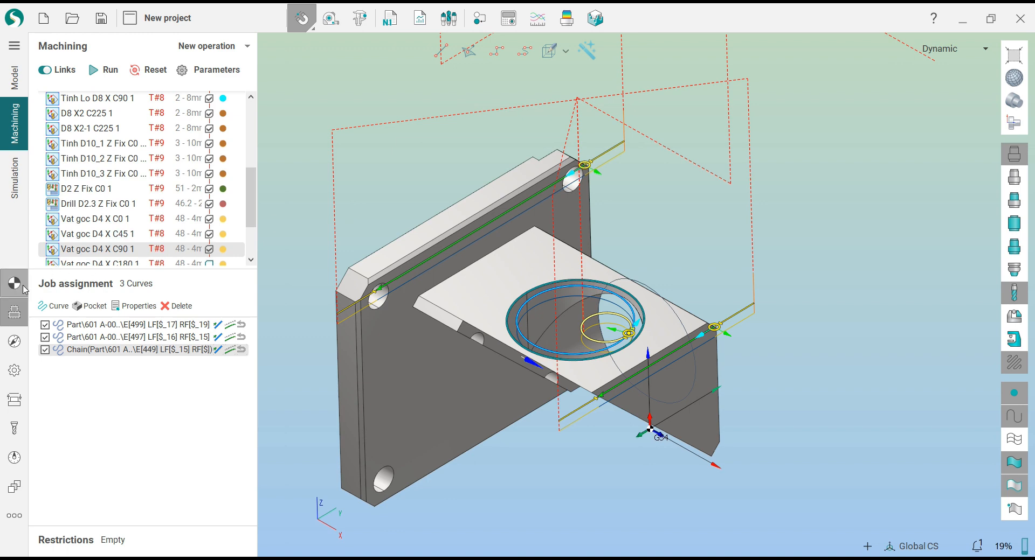
Set the depth of cut of Vat goc D4 X C180 1 to a count of 1 and calculate its toolpath.
{"action": "scroll", "coordinate": [144, 233], "scroll_direction": "down", "scroll_amount": 1}
{"action": "left_click", "coordinate": [100, 219]}
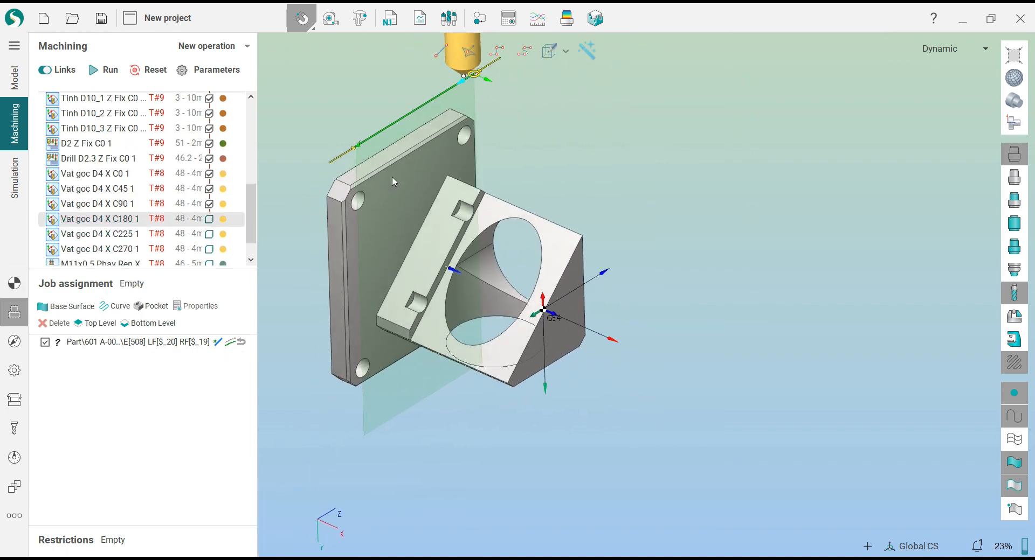
{"action": "left_click", "coordinate": [108, 70]}
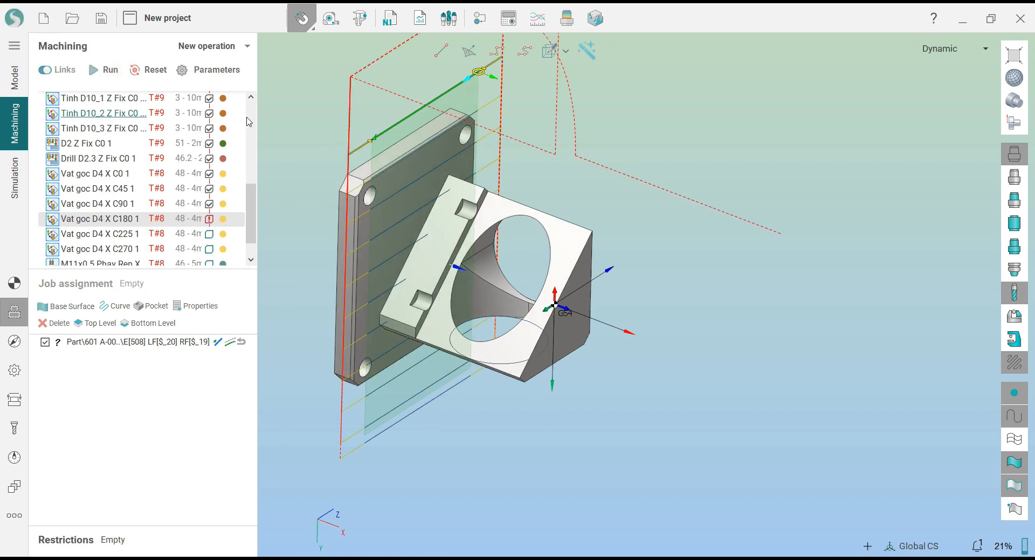
{"action": "left_click", "coordinate": [14, 342]}
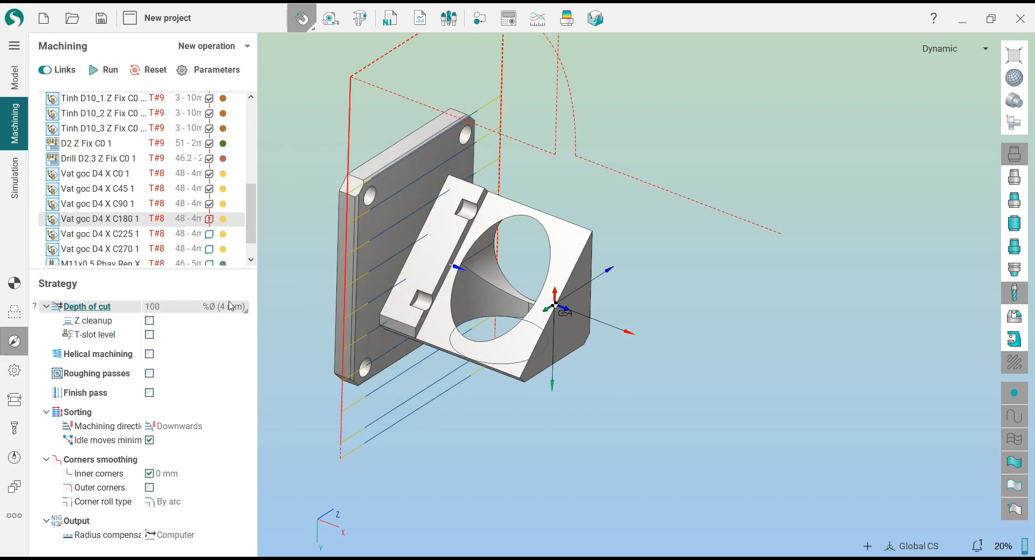
{"action": "left_click", "coordinate": [233, 307]}
{"action": "left_click", "coordinate": [174, 319]}
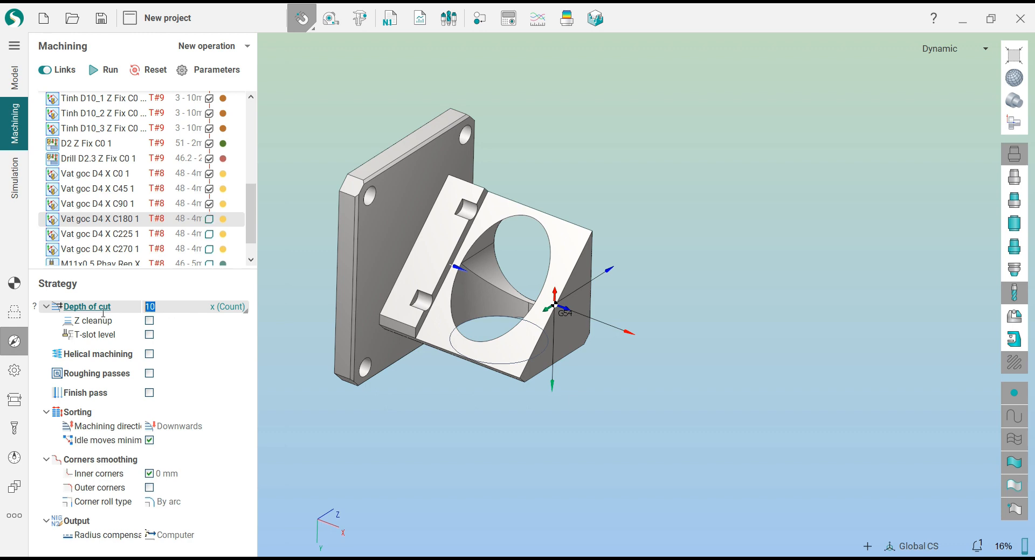
{"action": "left_click", "coordinate": [103, 75]}
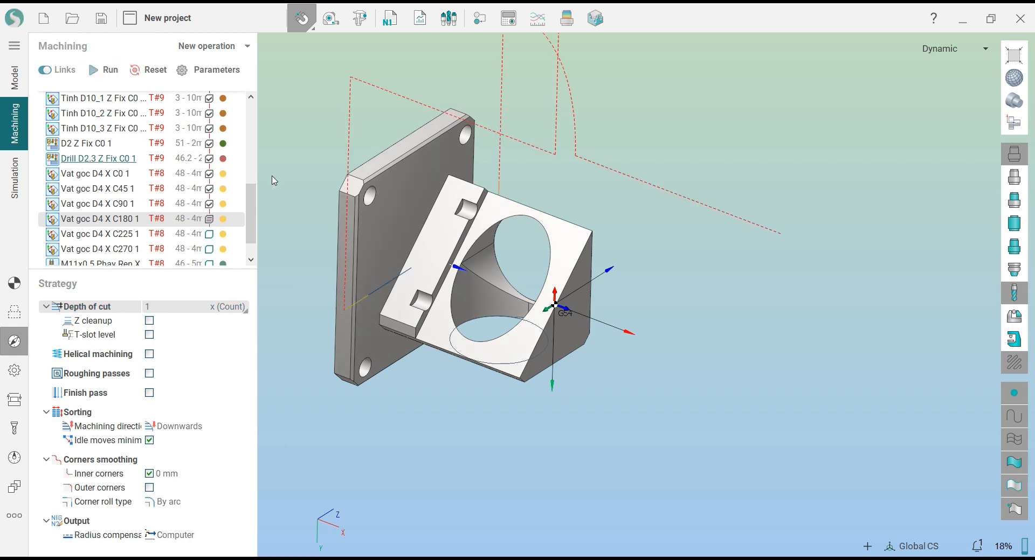
Replace the outdated curve of Vat goc D4 X C180 1 with the plate's long edge and recalculate its toolpath.
{"action": "middle_click_drag", "start_coordinate": [324, 197], "coordinate": [298, 217]}
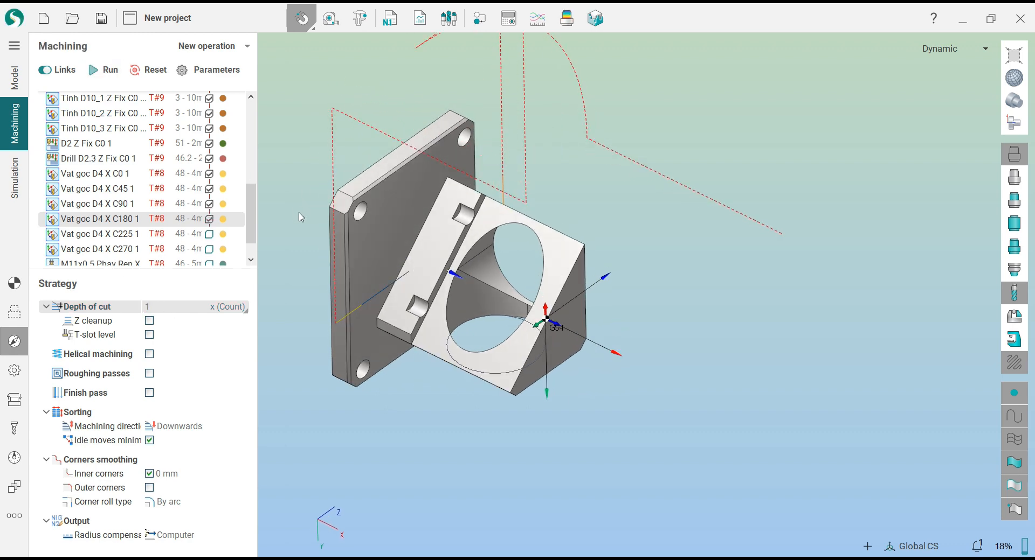
{"action": "left_click", "coordinate": [15, 313]}
{"action": "left_click", "coordinate": [141, 323]}
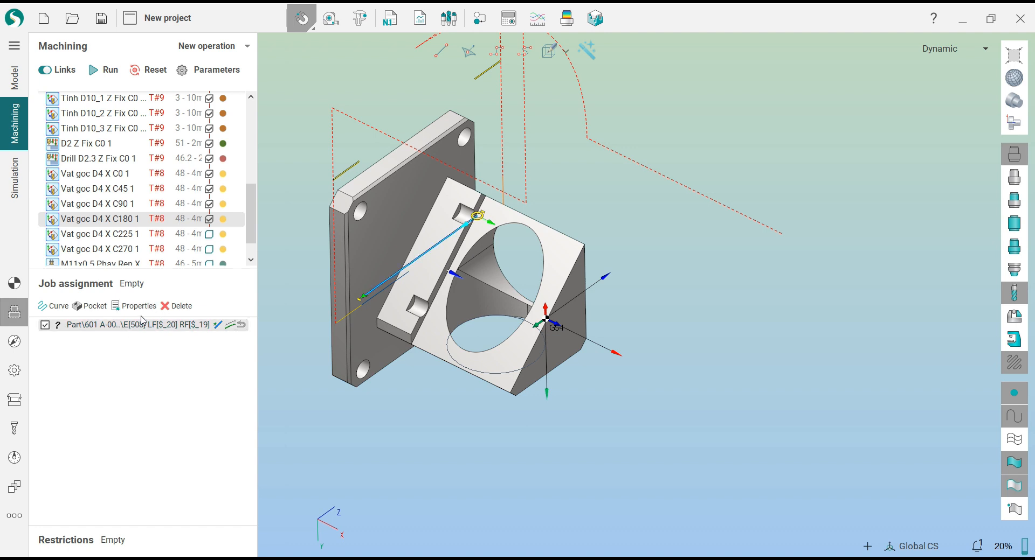
{"action": "left_click", "coordinate": [190, 308]}
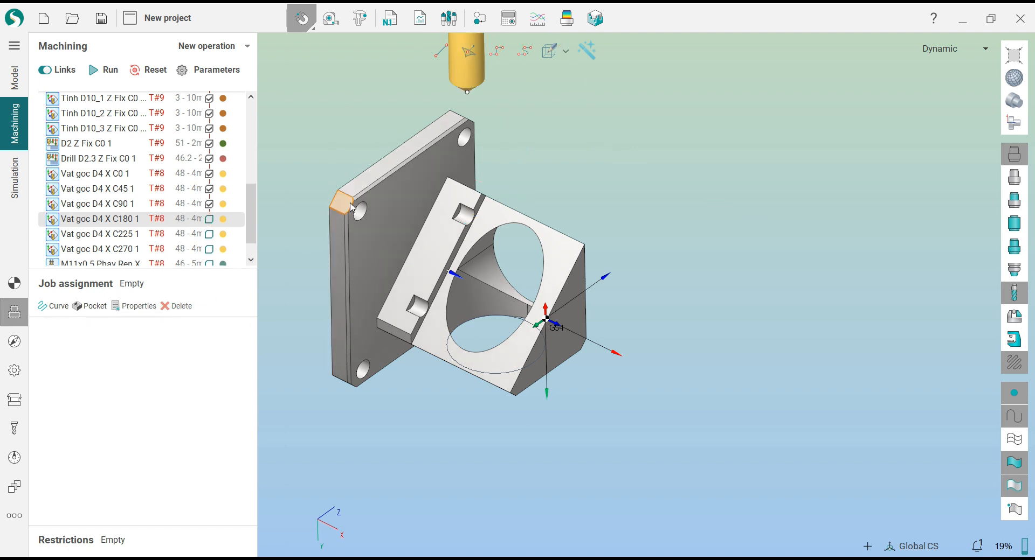
{"action": "left_click", "coordinate": [45, 311]}
{"action": "left_click", "coordinate": [118, 72]}
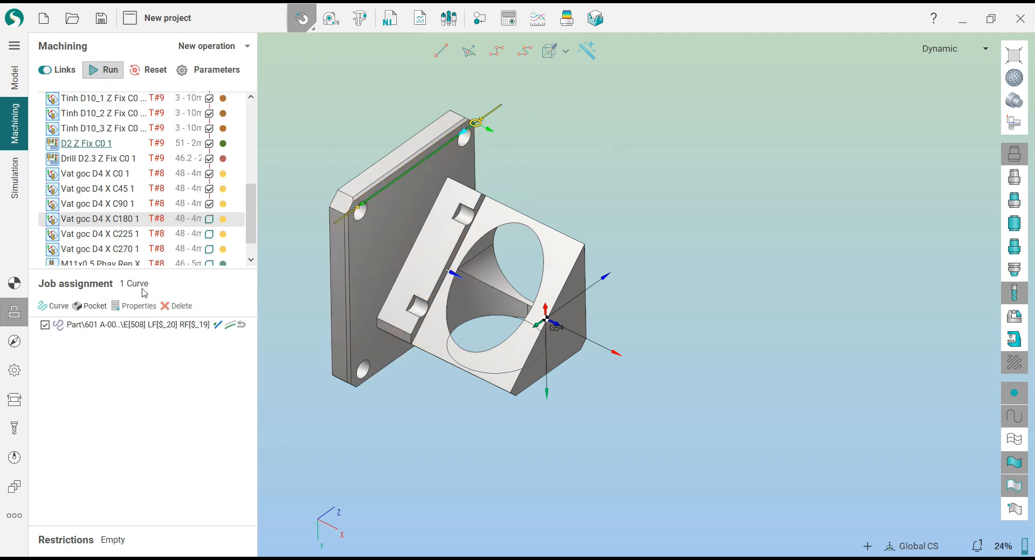
{"action": "left_click", "coordinate": [105, 70]}
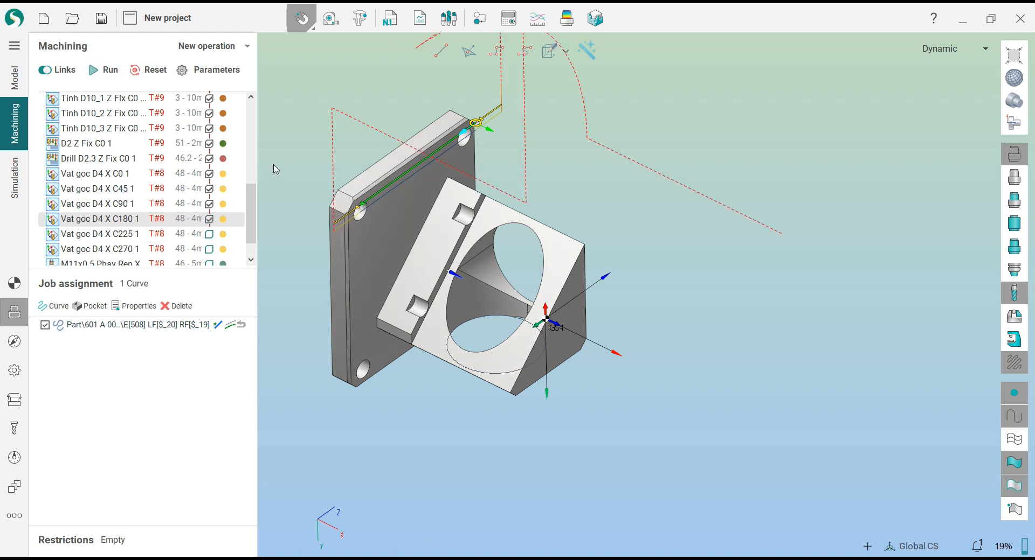
Delete the outdated curve of Vat goc D4 X C225 1 and assign the outer edge of the bored bracket face as its curve.
{"action": "left_click", "coordinate": [90, 236]}
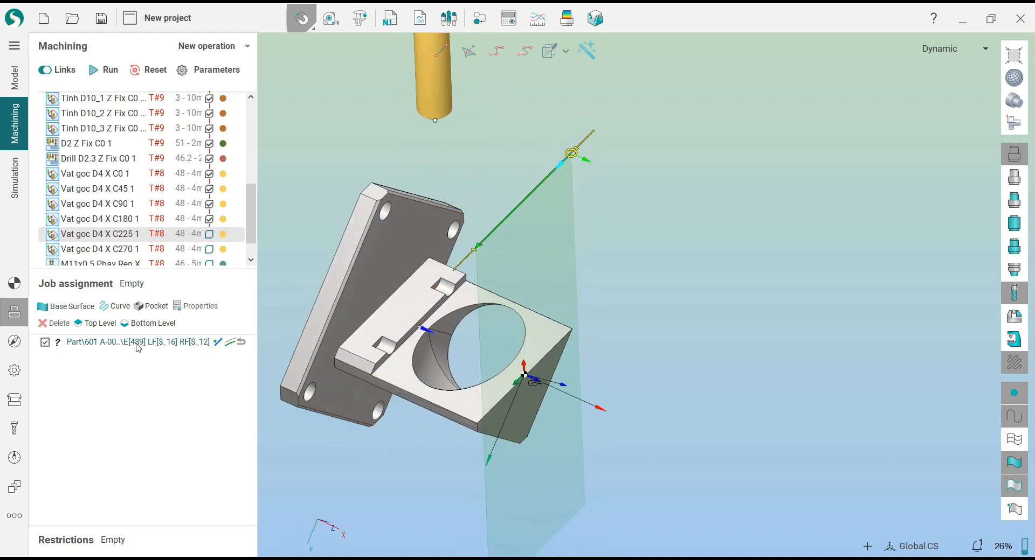
{"action": "left_click", "coordinate": [54, 323]}
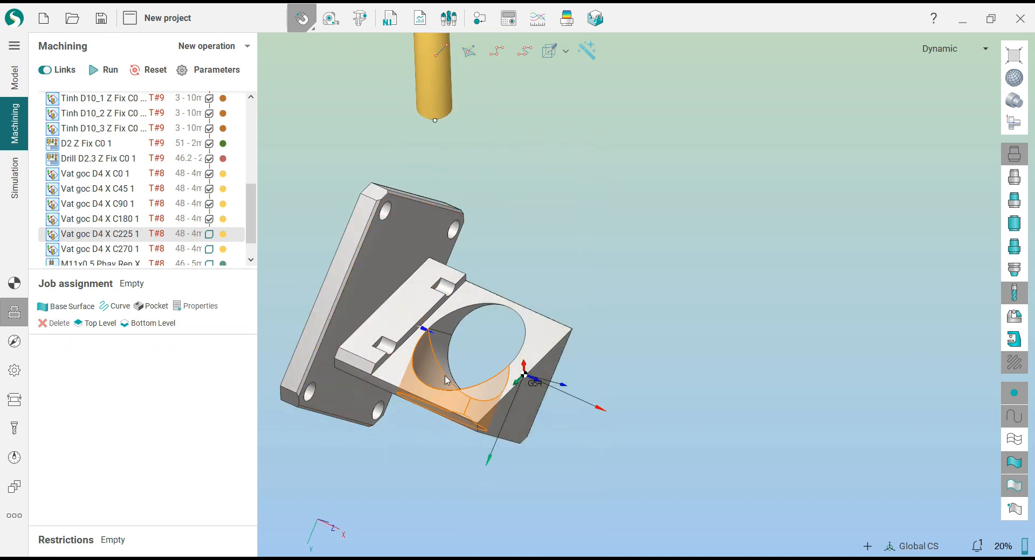
{"action": "left_click", "coordinate": [115, 310]}
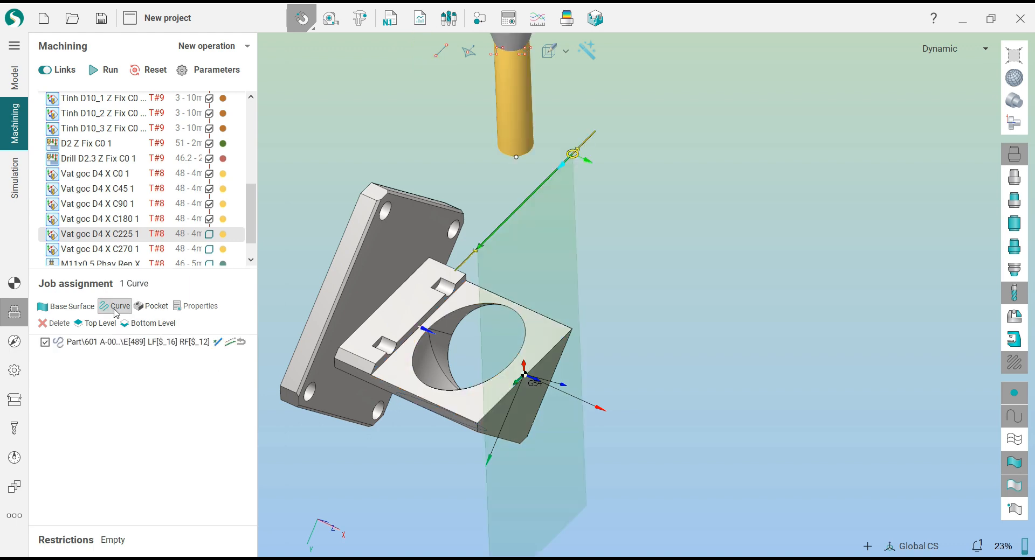
Set the depth of cut of Vat goc D4 X C225 1 to a count of 1 and calculate its toolpath.
{"action": "left_click", "coordinate": [14, 341]}
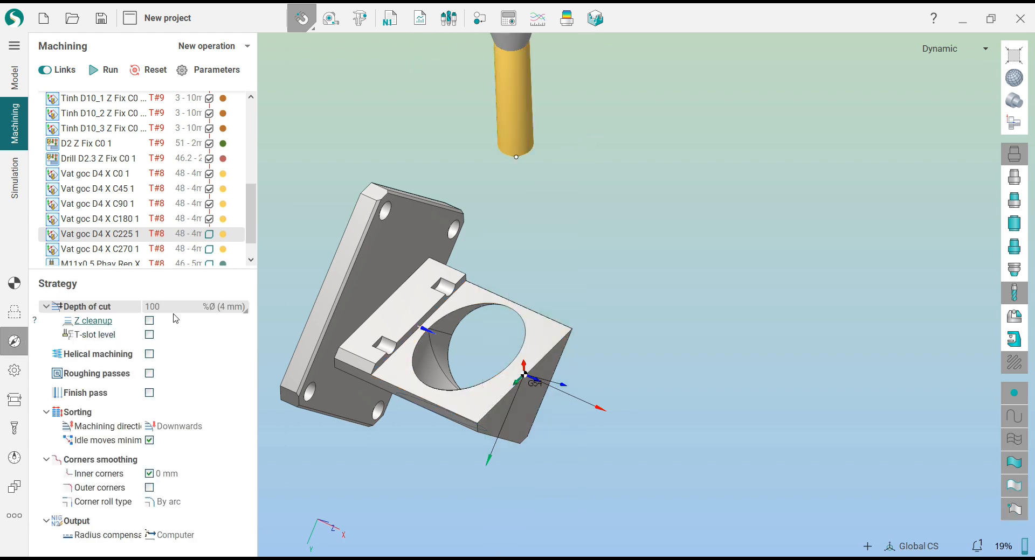
{"action": "left_click", "coordinate": [226, 310]}
{"action": "left_click", "coordinate": [216, 332]}
{"action": "left_click", "coordinate": [107, 70]}
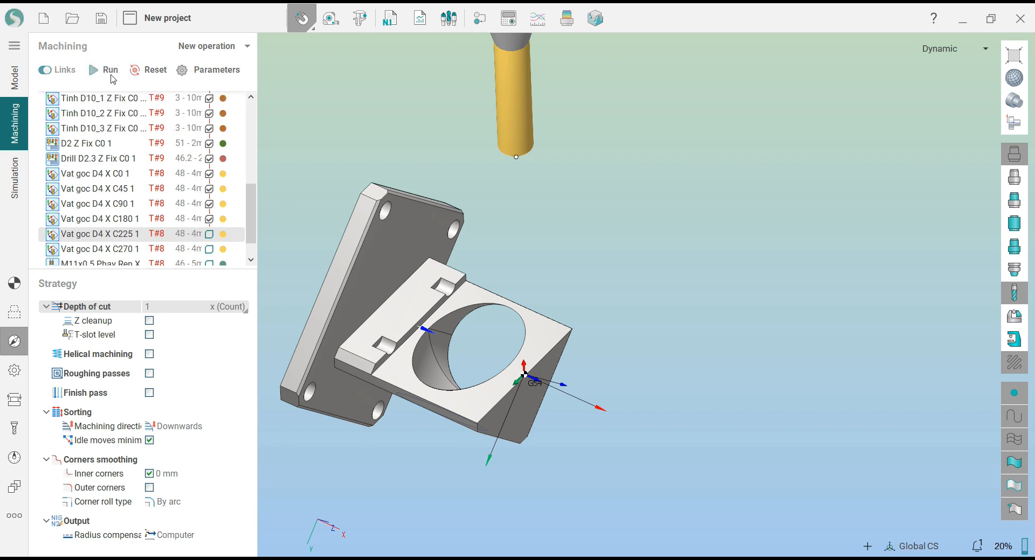
Set the stock of the Vat goc D4 X C225 1 edge curve to -0.2 and recalculate its toolpath.
{"action": "left_click", "coordinate": [14, 312]}
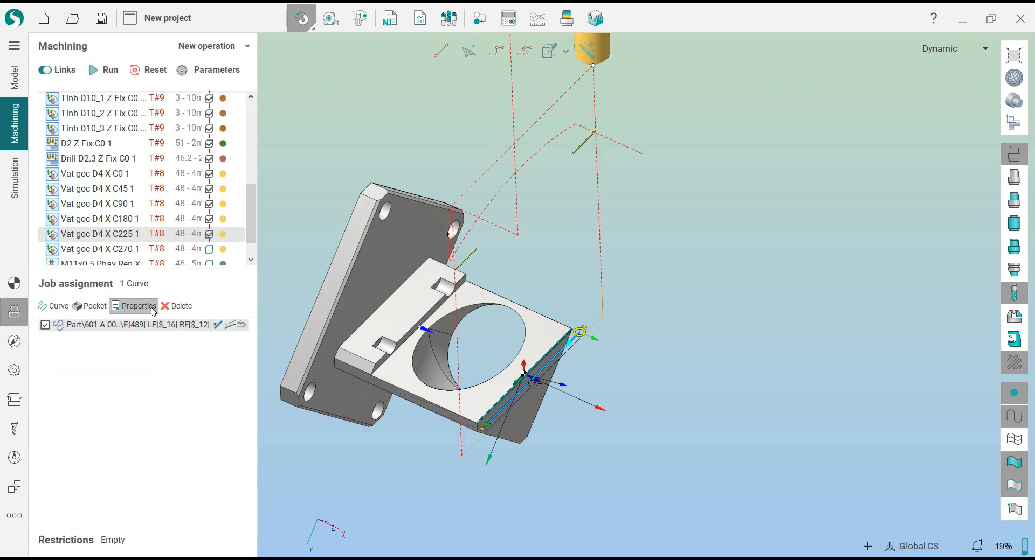
{"action": "left_click", "coordinate": [152, 309]}
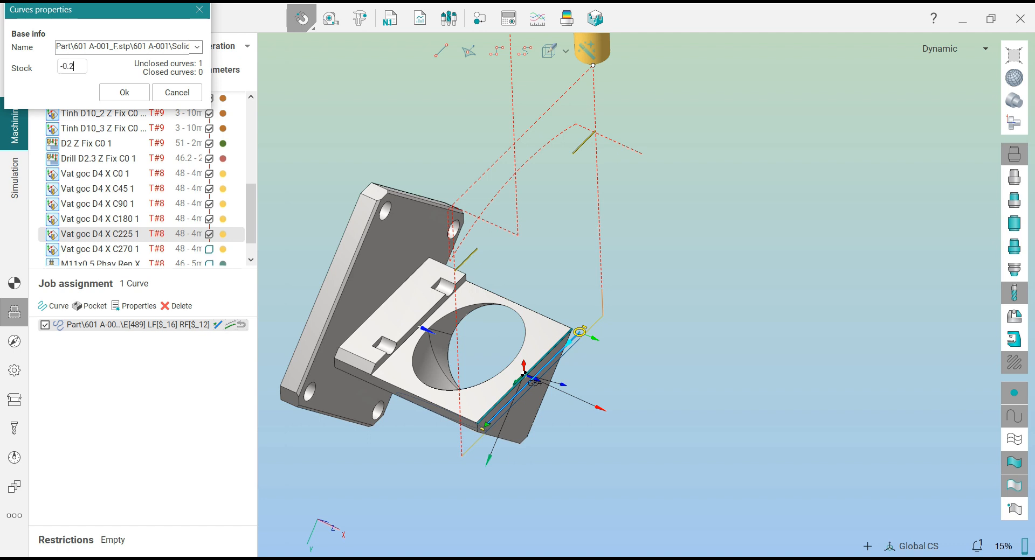
{"action": "type", "text": "-0.2"}
{"action": "left_click", "coordinate": [113, 95]}
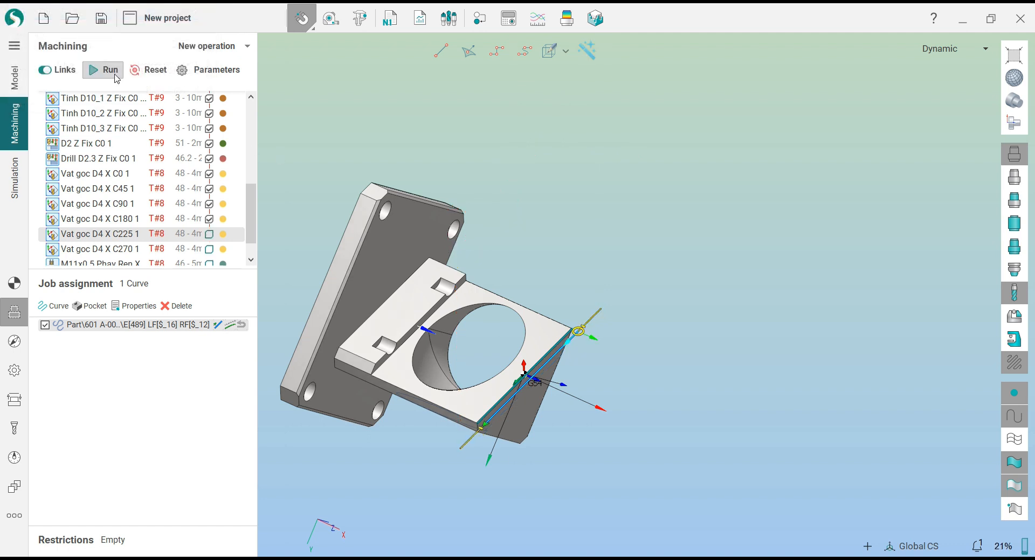
{"action": "left_click", "coordinate": [110, 71]}
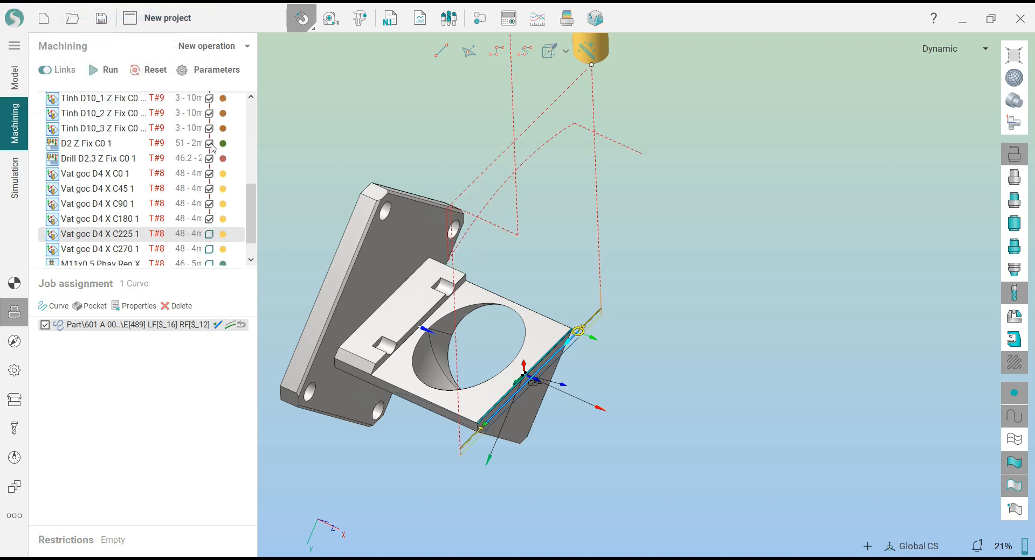
Delete the outdated curve of Vat goc D4 X C270 1 and assign the square plate's long chamfer edge as its curve.
{"action": "left_click", "coordinate": [102, 249]}
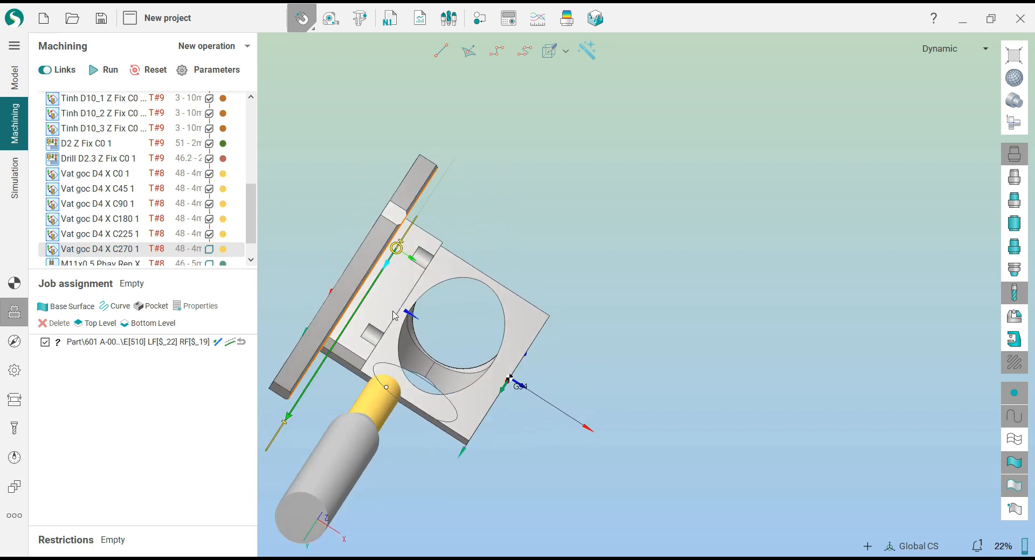
{"action": "left_click", "coordinate": [100, 236]}
{"action": "left_click", "coordinate": [107, 219]}
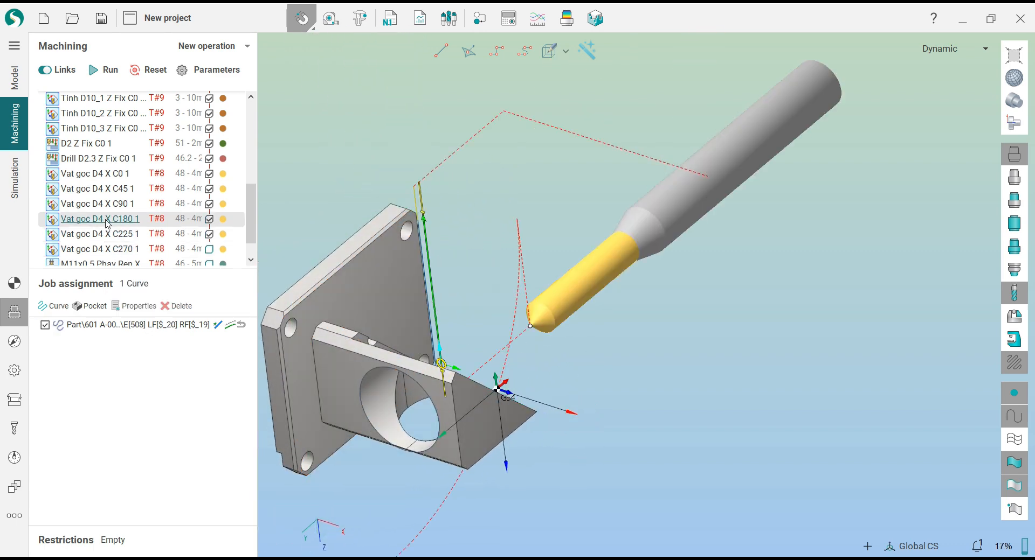
{"action": "left_click", "coordinate": [107, 235]}
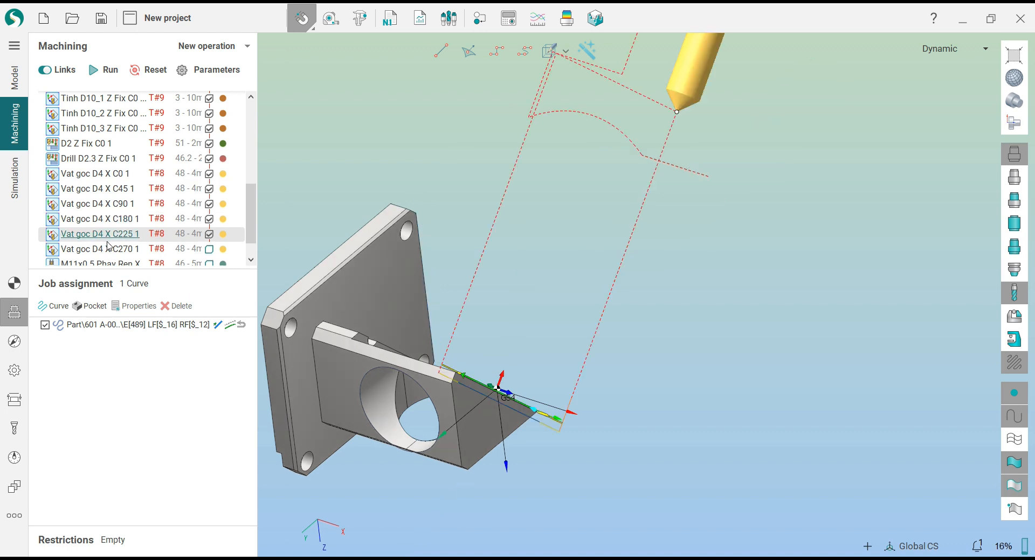
{"action": "left_click", "coordinate": [108, 246]}
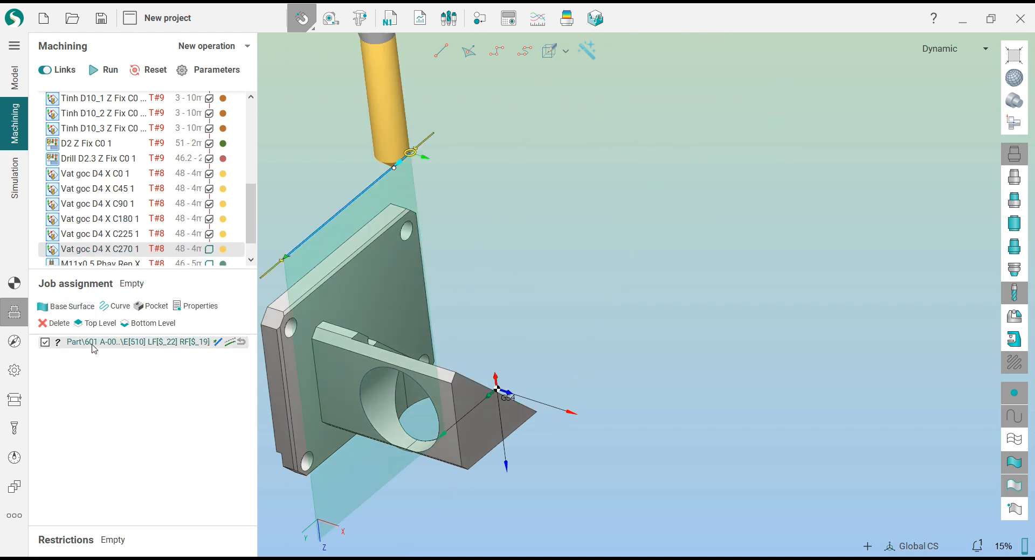
{"action": "left_click", "coordinate": [68, 326]}
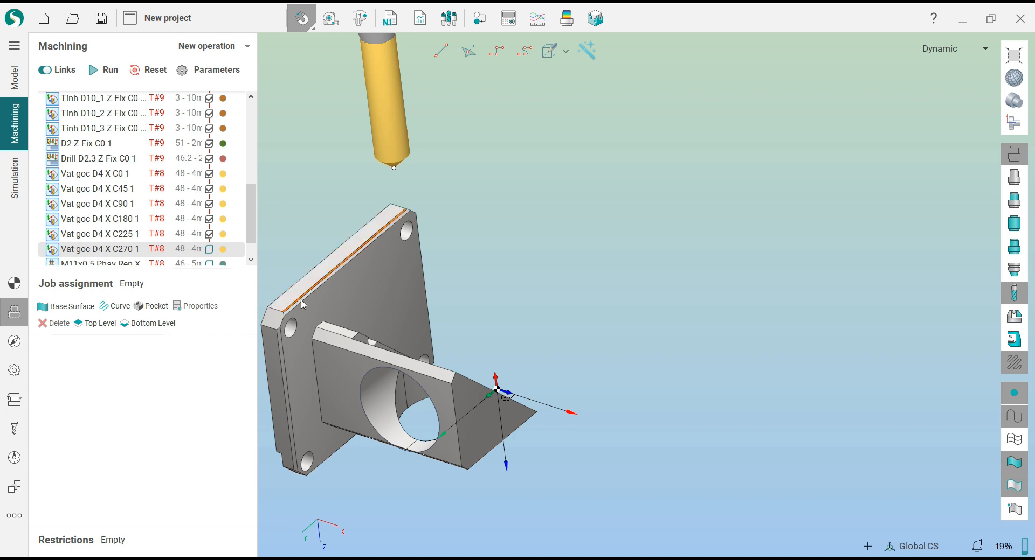
{"action": "left_click", "coordinate": [119, 307]}
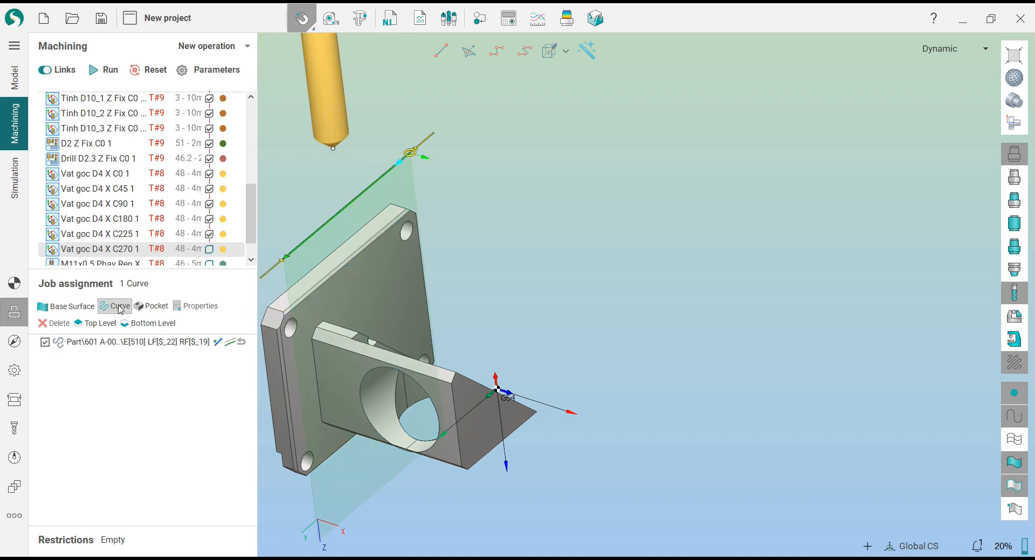
Set the depth of cut of Vat goc D4 X C270 1 to a count of 1 and calculate its toolpath.
{"action": "left_click", "coordinate": [26, 341]}
{"action": "left_click", "coordinate": [244, 307]}
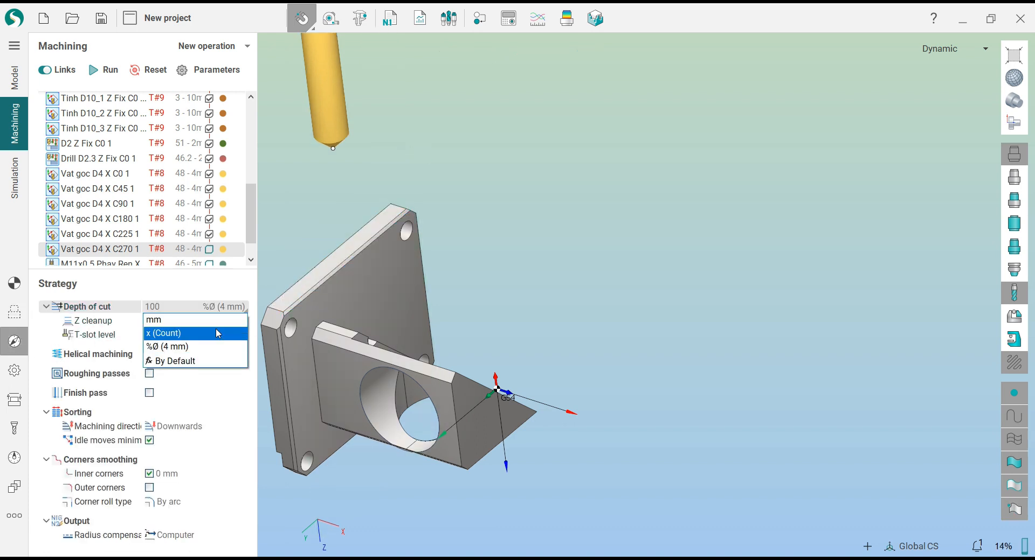
{"action": "left_click", "coordinate": [217, 333]}
{"action": "left_click", "coordinate": [105, 69]}
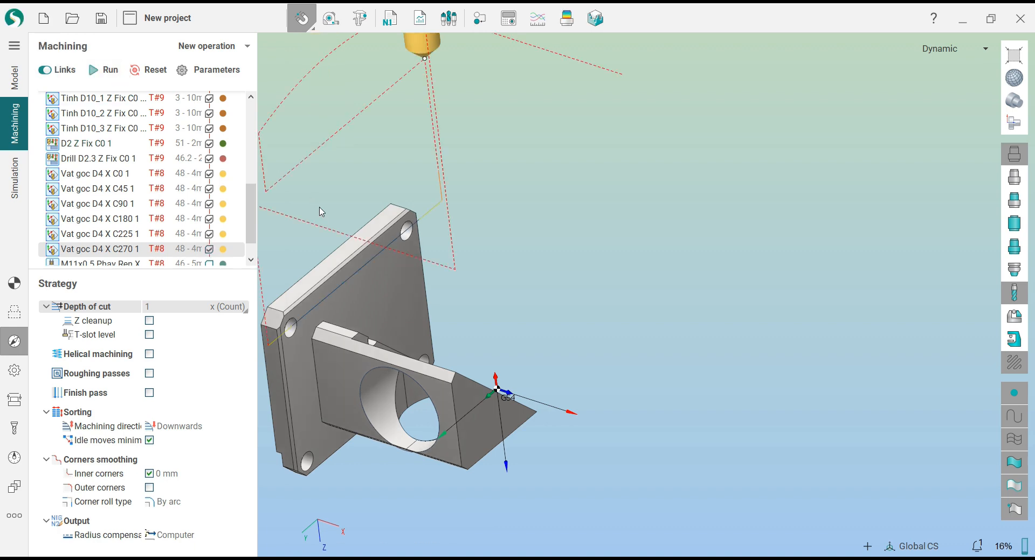
{"action": "scroll", "coordinate": [334, 208], "scroll_direction": "up", "scroll_amount": 2}
{"action": "scroll", "coordinate": [406, 233], "scroll_direction": "down", "scroll_amount": 2}
{"action": "middle_click_drag", "start_coordinate": [448, 260], "coordinate": [508, 234]}
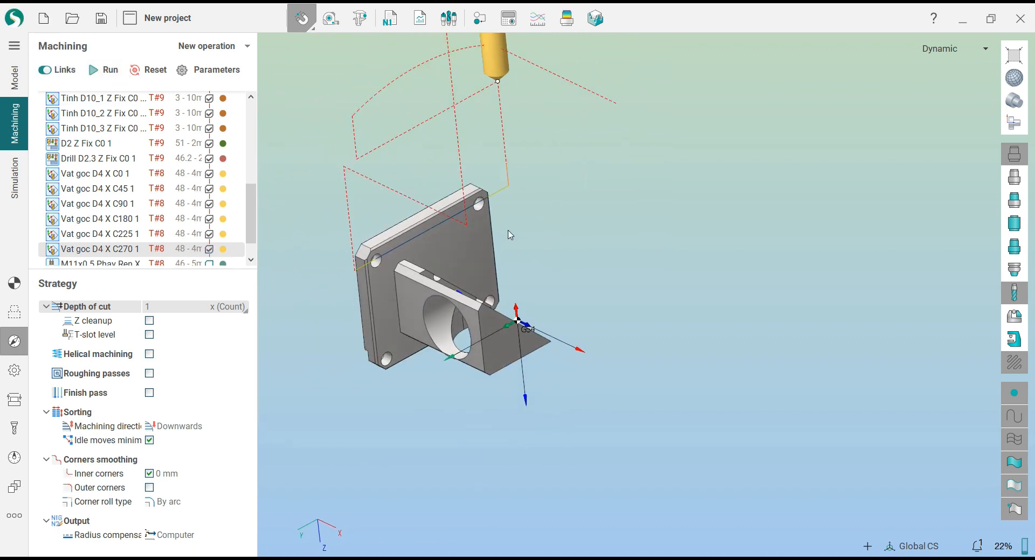
{"action": "middle_click_drag", "start_coordinate": [371, 256], "coordinate": [350, 402]}
Check the hole assigned to the M11x0.5 Phay Ren X C90 1 thread milling operation and calculate its toolpath.
{"action": "scroll", "coordinate": [146, 231], "scroll_direction": "down", "scroll_amount": 2}
{"action": "left_click", "coordinate": [118, 237]}
{"action": "middle_click_drag", "start_coordinate": [582, 95], "coordinate": [449, 274]}
{"action": "scroll", "coordinate": [474, 291], "scroll_direction": "up", "scroll_amount": 3}
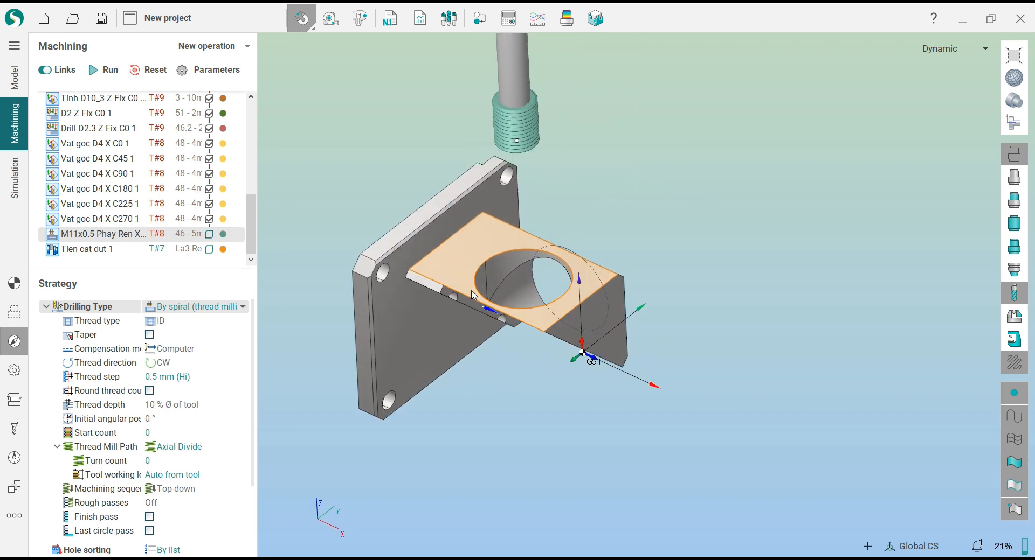
{"action": "left_click", "coordinate": [15, 284]}
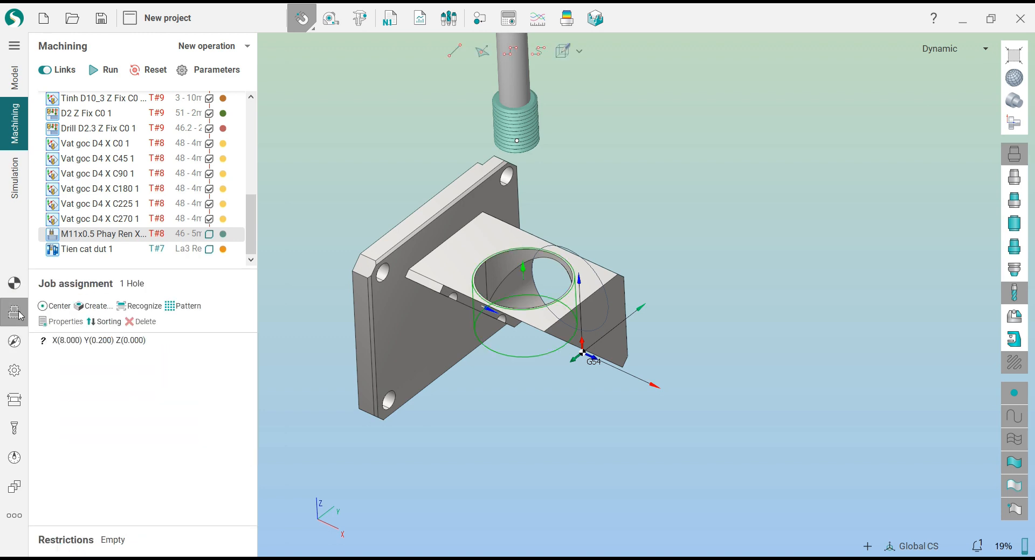
{"action": "left_click", "coordinate": [14, 284]}
{"action": "left_click", "coordinate": [104, 70]}
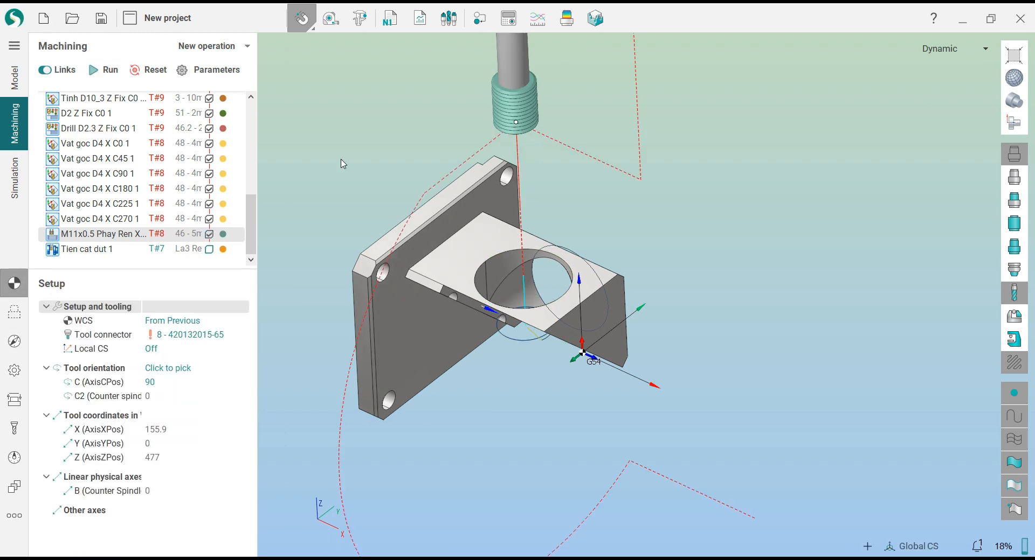
{"action": "mouse_move", "coordinate": [560, 242]}
{"action": "middle_mouse_down"}
{"action": "mouse_move", "coordinate": [580, 201]}
{"action": "mouse_move", "coordinate": [603, 199]}
{"action": "mouse_move", "coordinate": [554, 222]}
{"action": "mouse_move", "coordinate": [553, 237]}
{"action": "middle_mouse_up"}
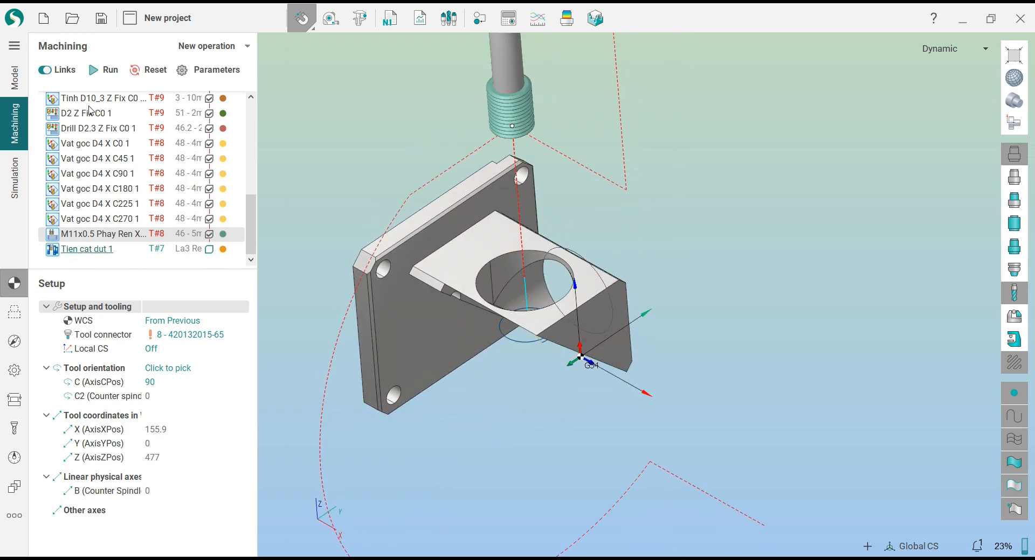
Calculate the toolpath of the Tien cat dut 1 cut-off operation.
{"action": "left_click", "coordinate": [87, 249]}
{"action": "left_click", "coordinate": [104, 70]}
{"action": "middle_click_drag", "start_coordinate": [358, 154], "coordinate": [364, 174]}
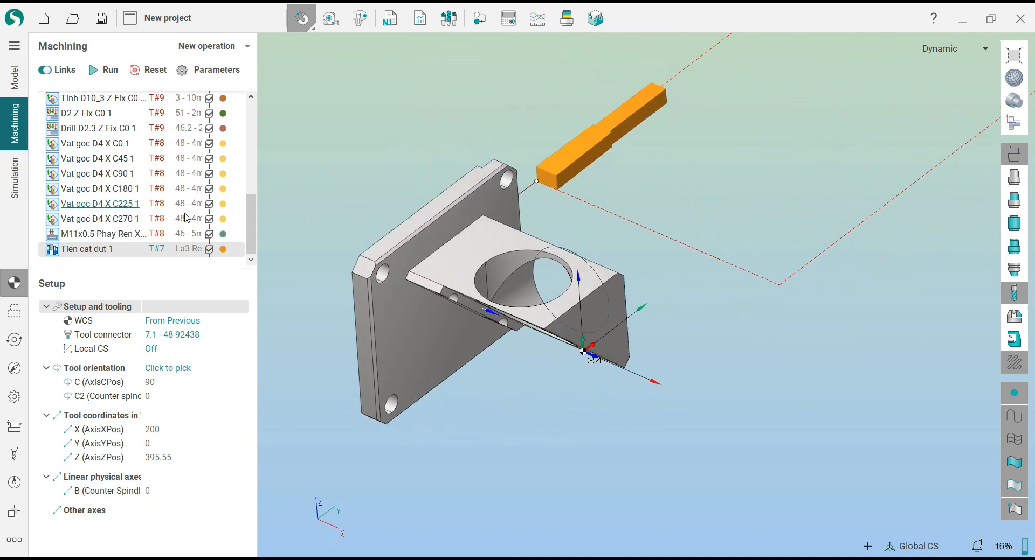
Reset all operations under the HYUNDAI_WIA_L2000SY machine, recalculate them together and inspect the combined toolpaths.
{"action": "scroll", "coordinate": [186, 218], "scroll_direction": "up", "scroll_amount": 6}
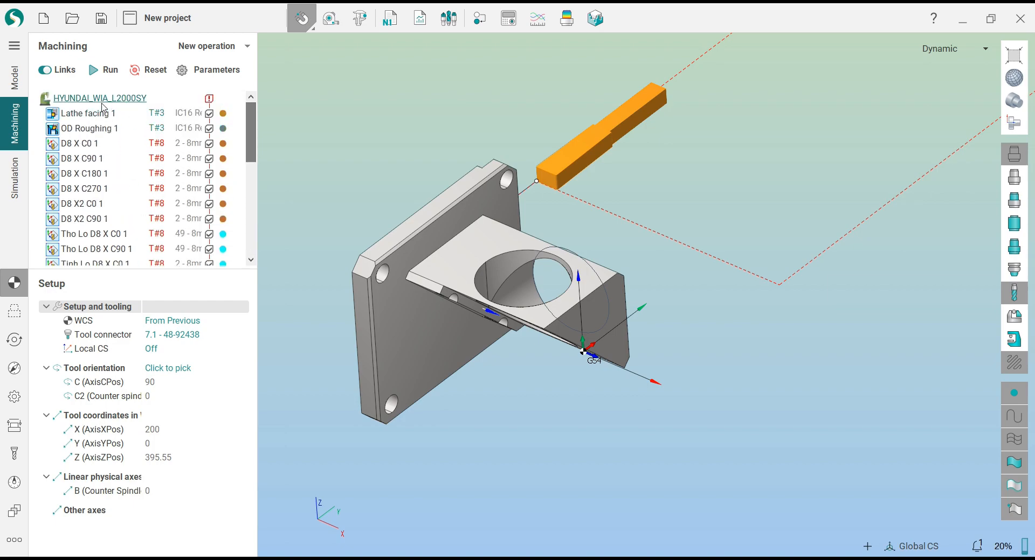
{"action": "left_click", "coordinate": [101, 98]}
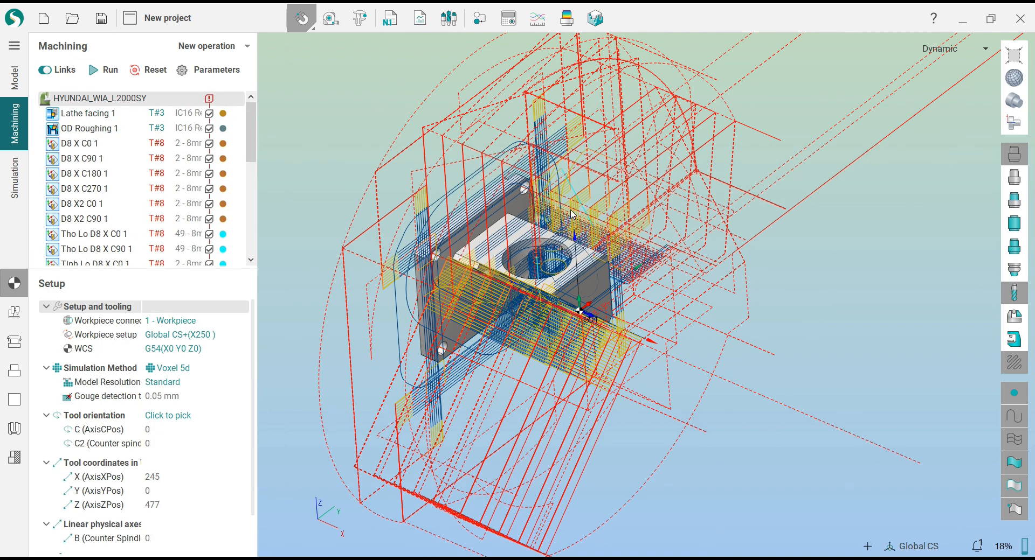
{"action": "middle_click_drag", "start_coordinate": [505, 181], "coordinate": [542, 238]}
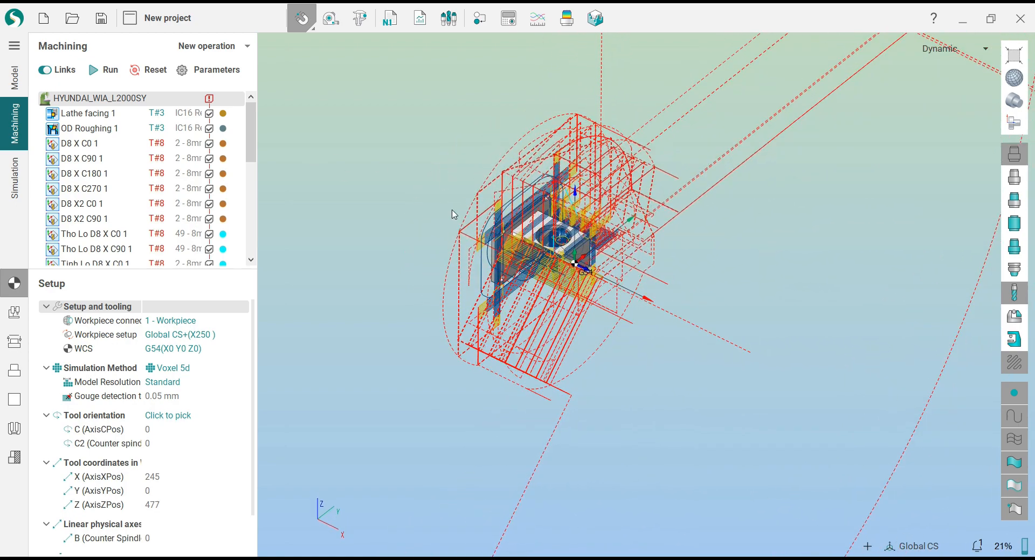
{"action": "mouse_move", "coordinate": [237, 159]}
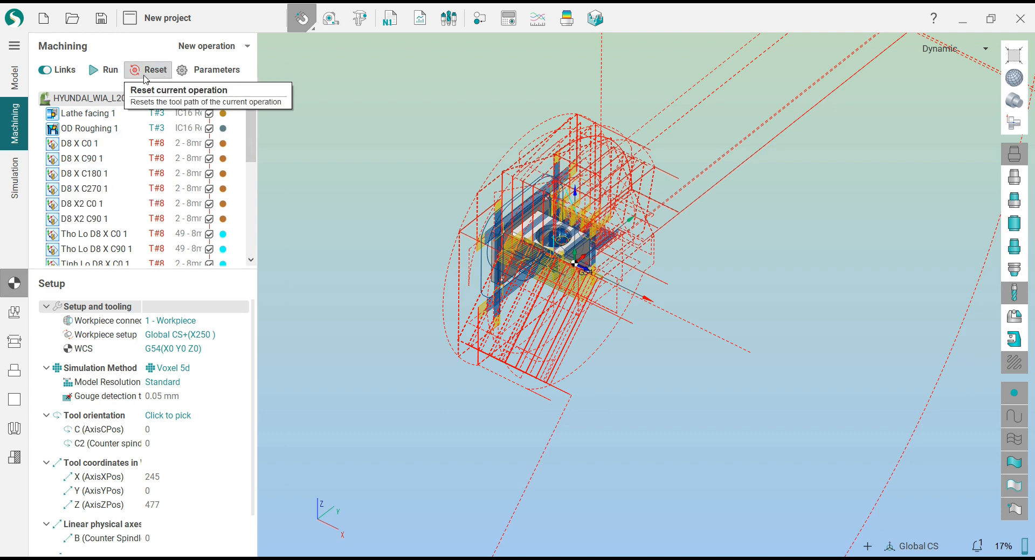
{"action": "left_click", "coordinate": [114, 76]}
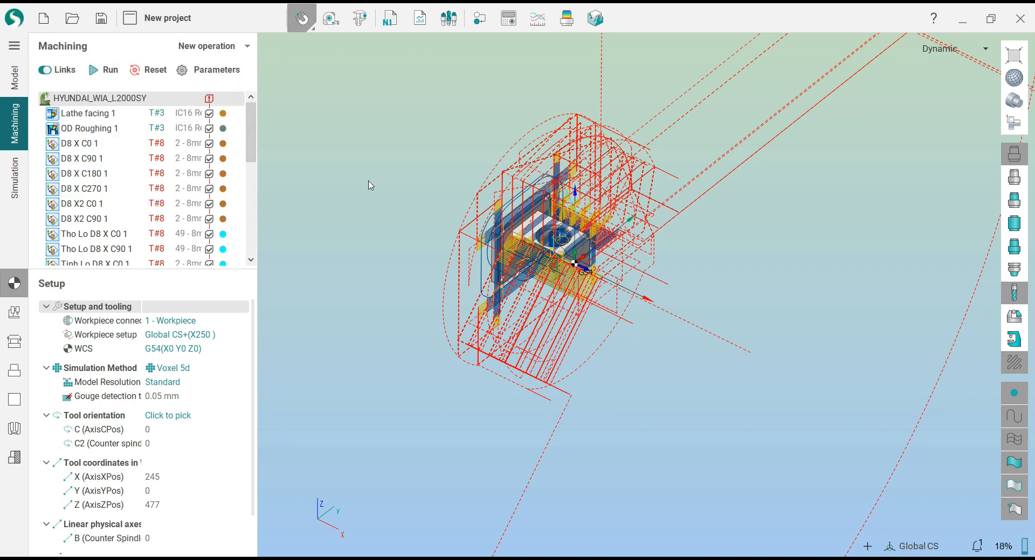
{"action": "scroll", "coordinate": [450, 220], "scroll_direction": "up", "scroll_amount": 2}
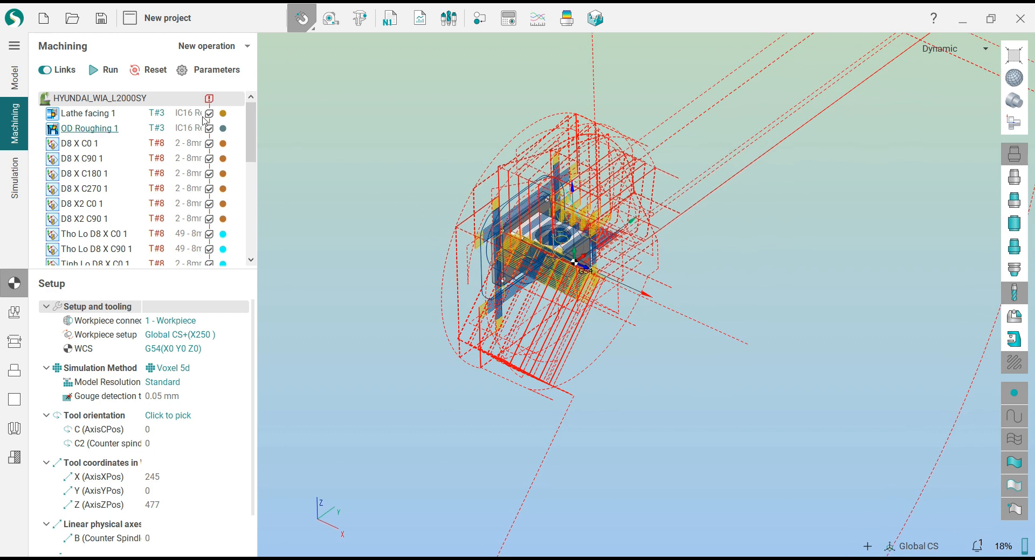
{"action": "left_click", "coordinate": [148, 77]}
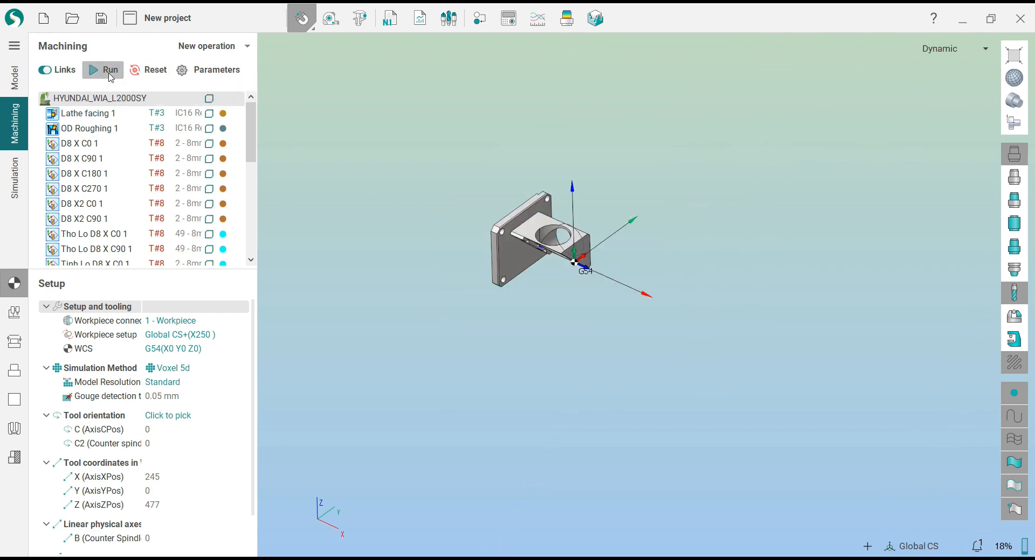
{"action": "left_click", "coordinate": [108, 71]}
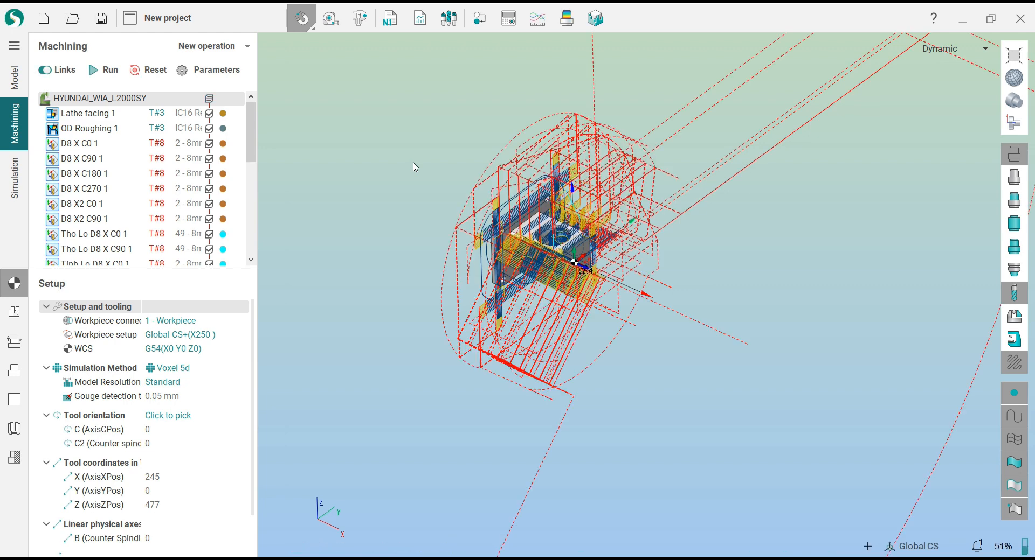
{"action": "mouse_move", "coordinate": [253, 117]}
{"action": "left_mouse_down"}
{"action": "mouse_move", "coordinate": [263, 242]}
{"action": "mouse_move", "coordinate": [253, 118]}
{"action": "left_mouse_up"}
{"action": "scroll", "coordinate": [388, 212], "scroll_direction": "down", "scroll_amount": 1}
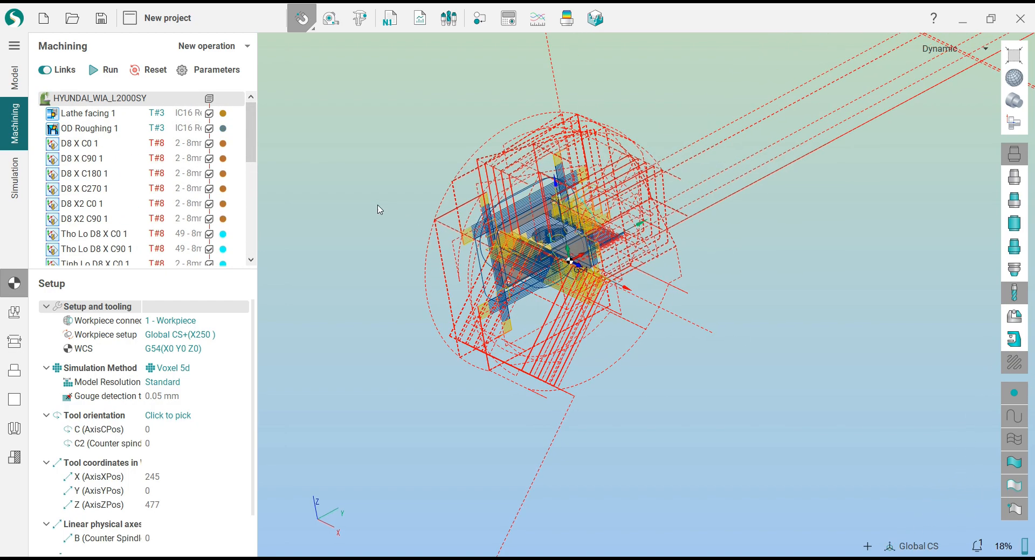
{"action": "scroll", "coordinate": [492, 213], "scroll_direction": "up", "scroll_amount": 2}
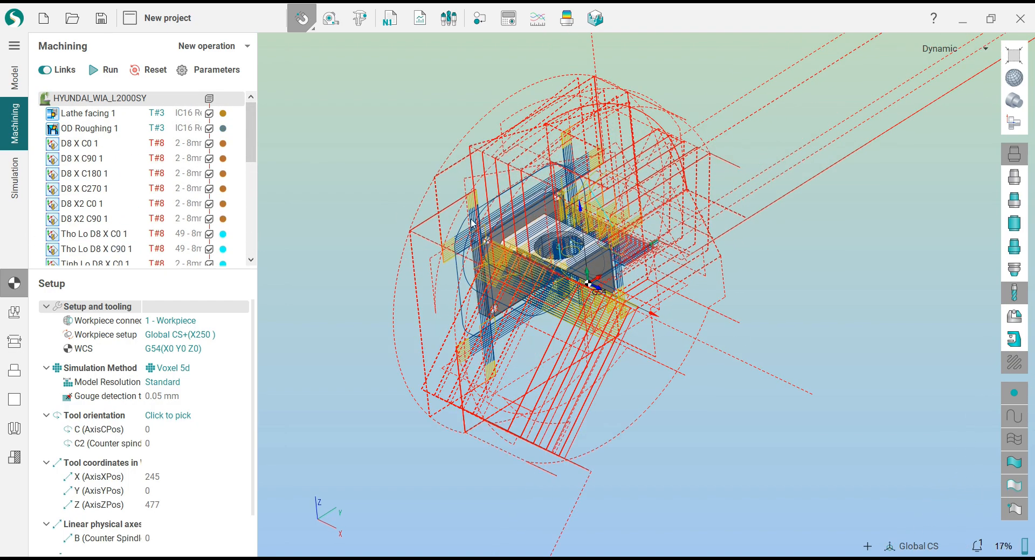
{"action": "middle_click_drag", "start_coordinate": [472, 221], "coordinate": [421, 282]}
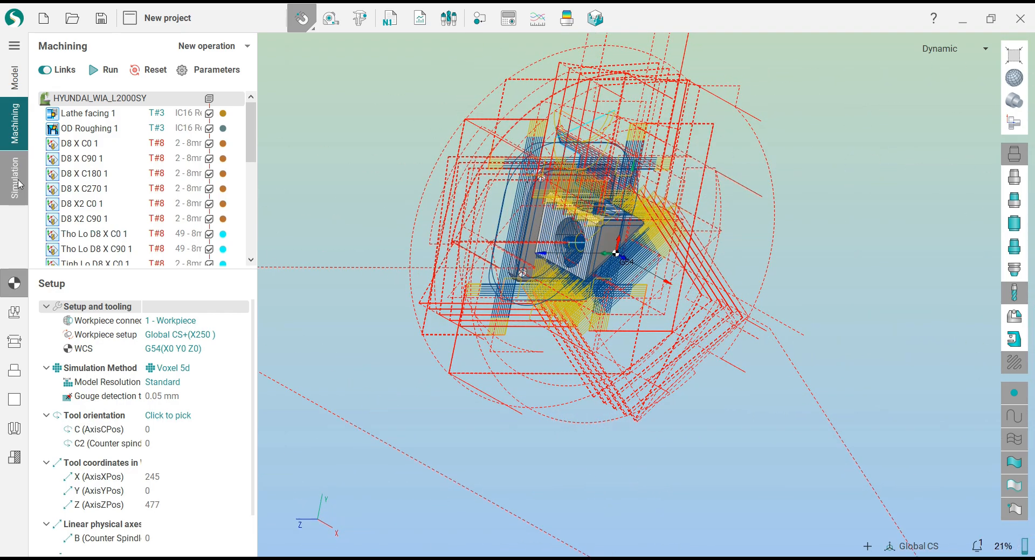
Open the machining simulation, clear its previous results and display the lathe around the bar stock.
{"action": "left_click", "coordinate": [20, 184]}
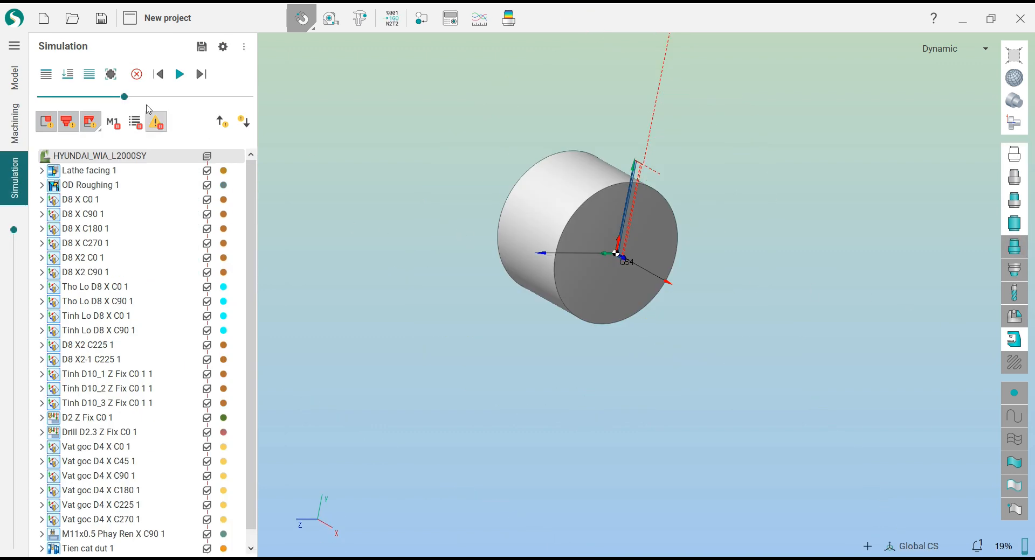
{"action": "left_click", "coordinate": [136, 74]}
{"action": "middle_click_drag", "start_coordinate": [456, 205], "coordinate": [667, 291]}
{"action": "left_click", "coordinate": [1010, 342]}
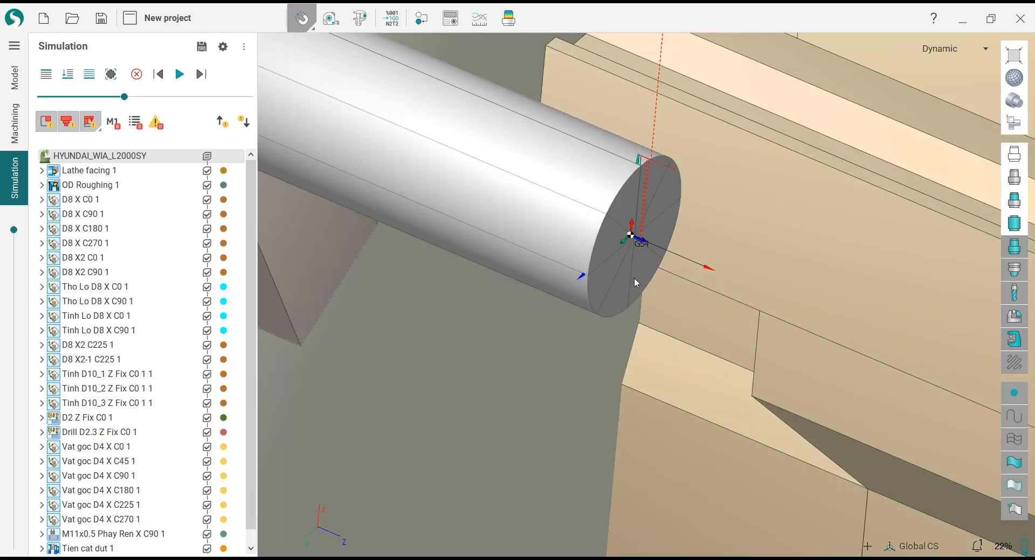
{"action": "scroll", "coordinate": [615, 273], "scroll_direction": "down", "scroll_amount": 8}
{"action": "mouse_move", "coordinate": [611, 273]}
{"action": "middle_mouse_down"}
{"action": "mouse_move", "coordinate": [579, 270]}
{"action": "mouse_move", "coordinate": [595, 245]}
{"action": "mouse_move", "coordinate": [621, 232]}
{"action": "mouse_move", "coordinate": [590, 214]}
{"action": "mouse_move", "coordinate": [568, 294]}
{"action": "mouse_move", "coordinate": [610, 200]}
{"action": "mouse_move", "coordinate": [625, 263]}
{"action": "mouse_move", "coordinate": [623, 233]}
{"action": "mouse_move", "coordinate": [608, 253]}
{"action": "middle_mouse_up"}
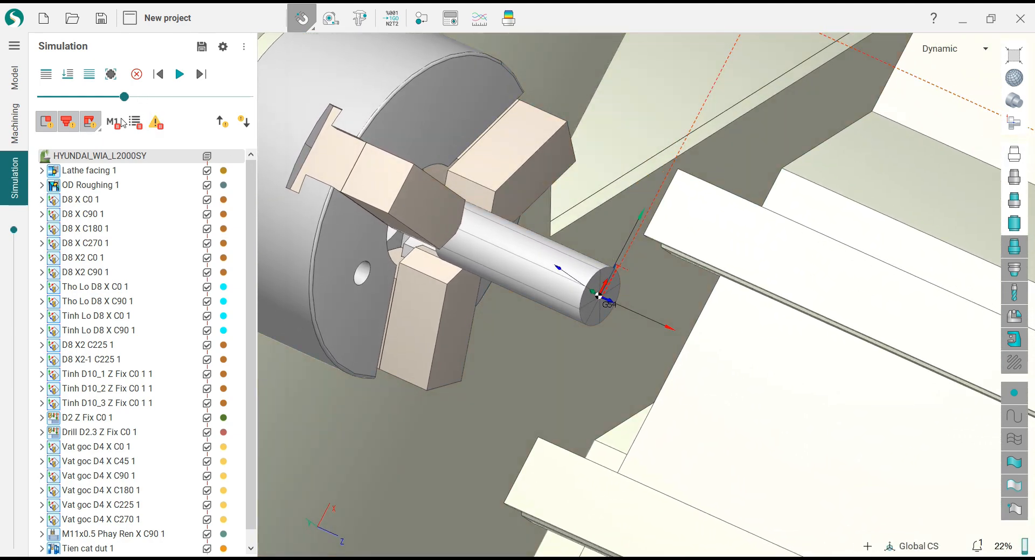
Run the machining simulation of all operations from Lathe facing 1 onward, raising the playback speed in stages.
{"action": "left_click", "coordinate": [178, 75]}
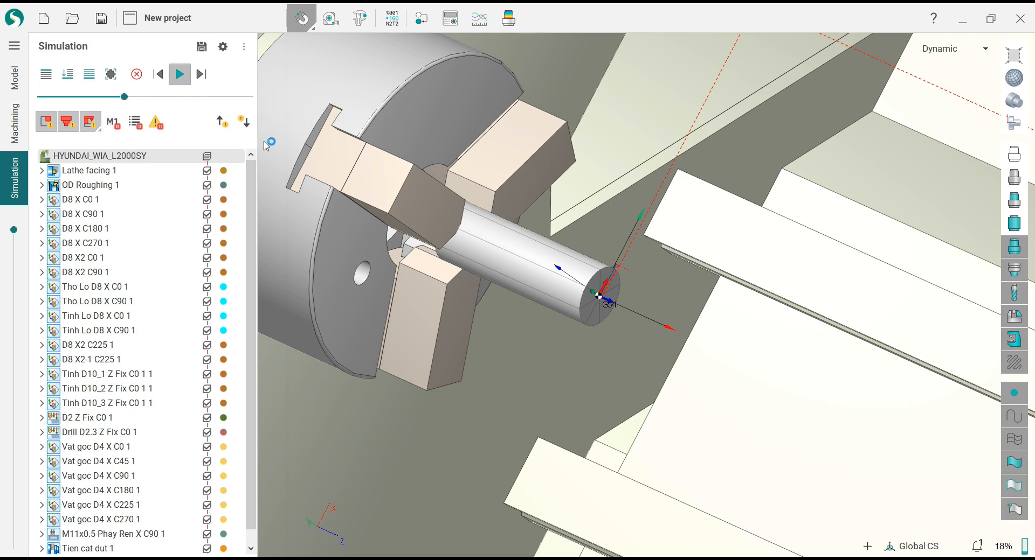
{"action": "left_click", "coordinate": [148, 97]}
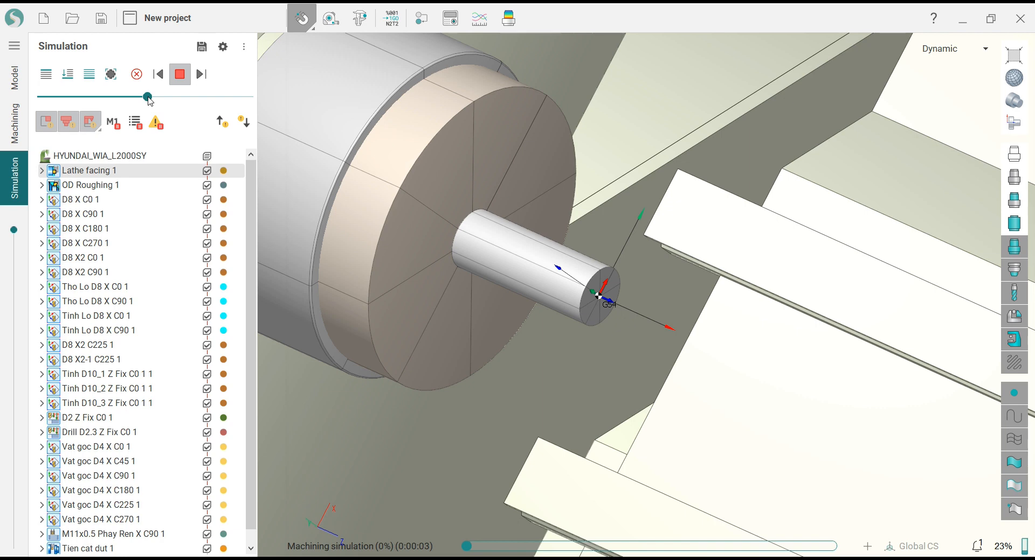
{"action": "left_click_drag", "start_coordinate": [148, 100], "coordinate": [163, 100]}
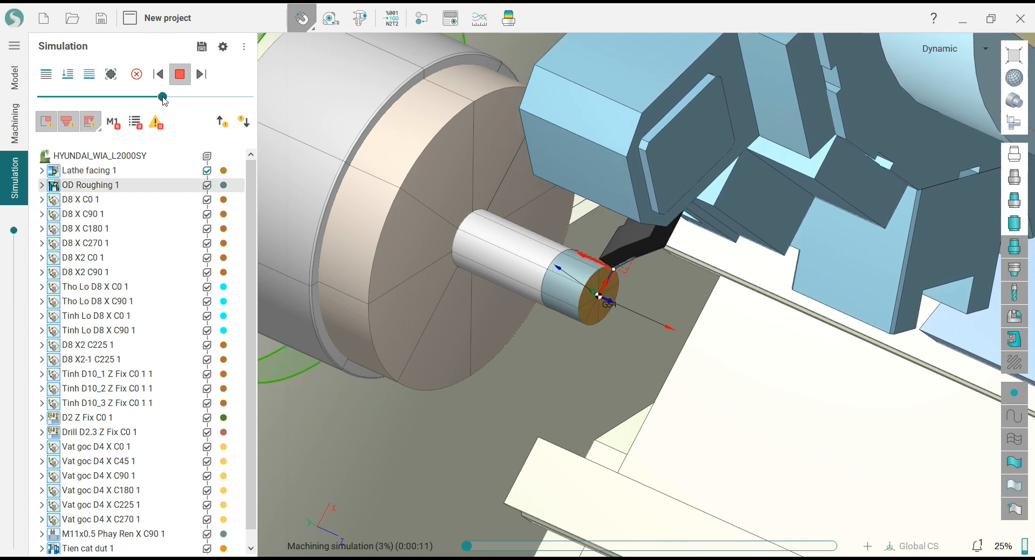
{"action": "left_click_drag", "start_coordinate": [163, 98], "coordinate": [180, 97]}
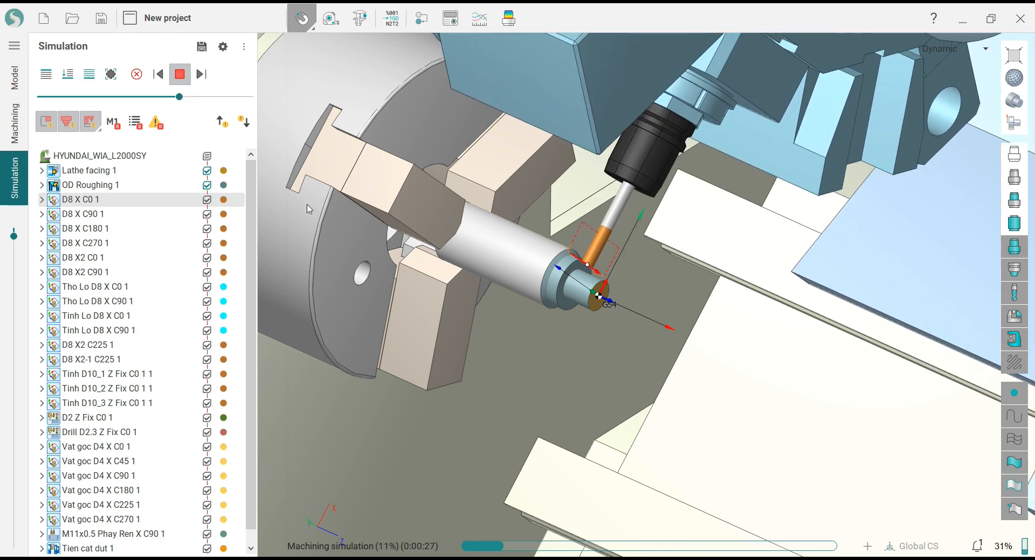
{"action": "middle_click_drag", "start_coordinate": [464, 282], "coordinate": [437, 280]}
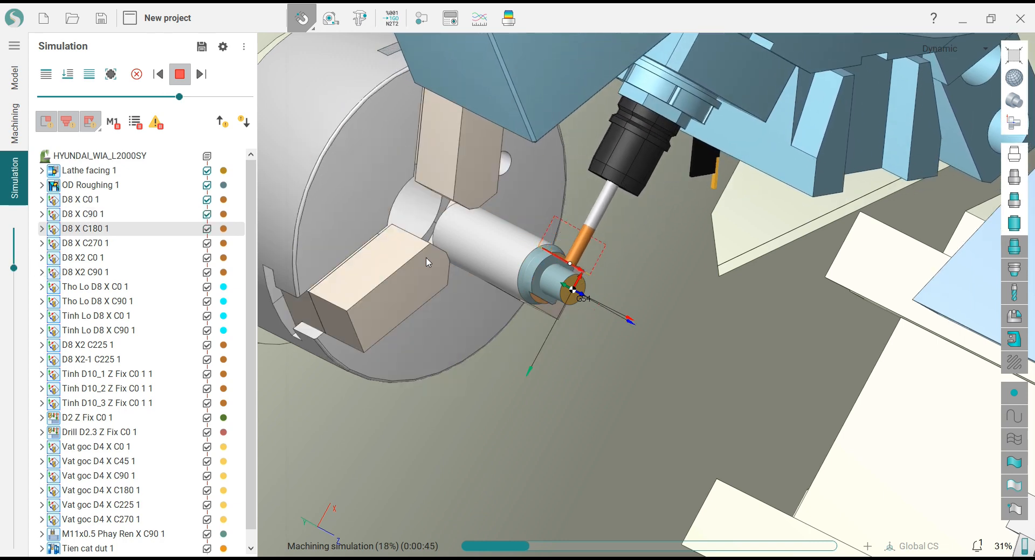
{"action": "left_click_drag", "start_coordinate": [180, 98], "coordinate": [192, 98]}
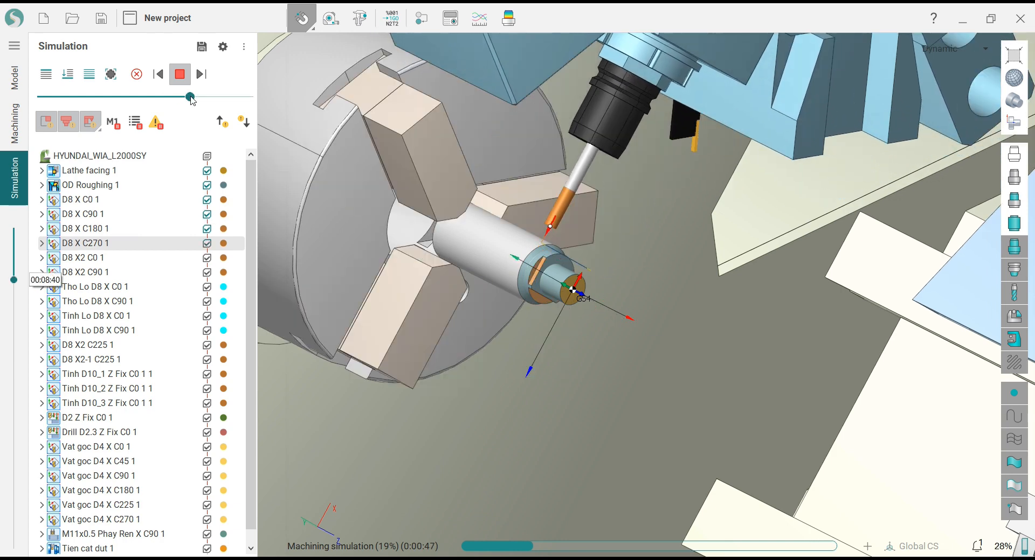
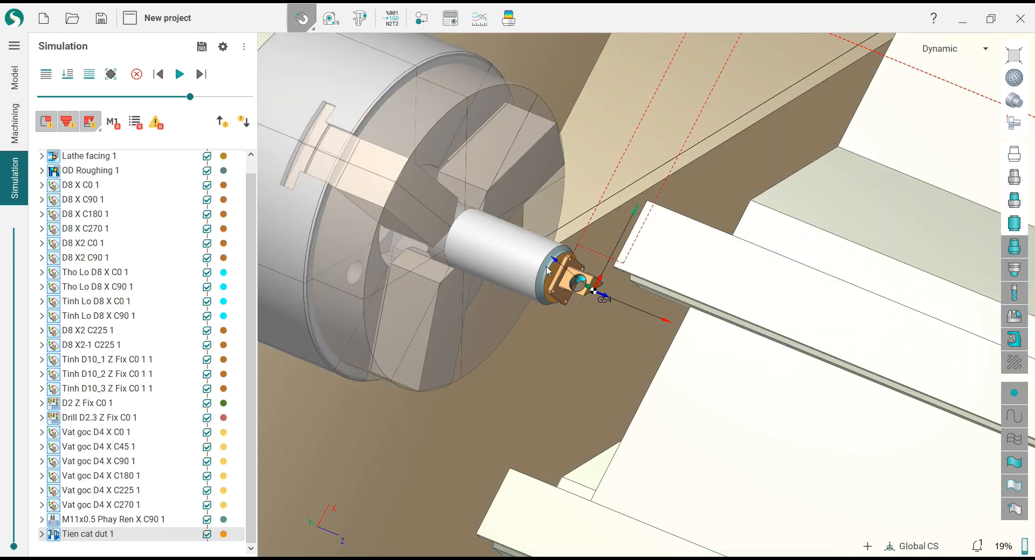
Inspect the simulated part's threaded bore, flange holes and chamfered edges from several angles, and view it within the whole lathe.
{"action": "scroll", "coordinate": [586, 280], "scroll_direction": "up", "scroll_amount": 3}
{"action": "scroll", "coordinate": [585, 281], "scroll_direction": "up", "scroll_amount": 3}
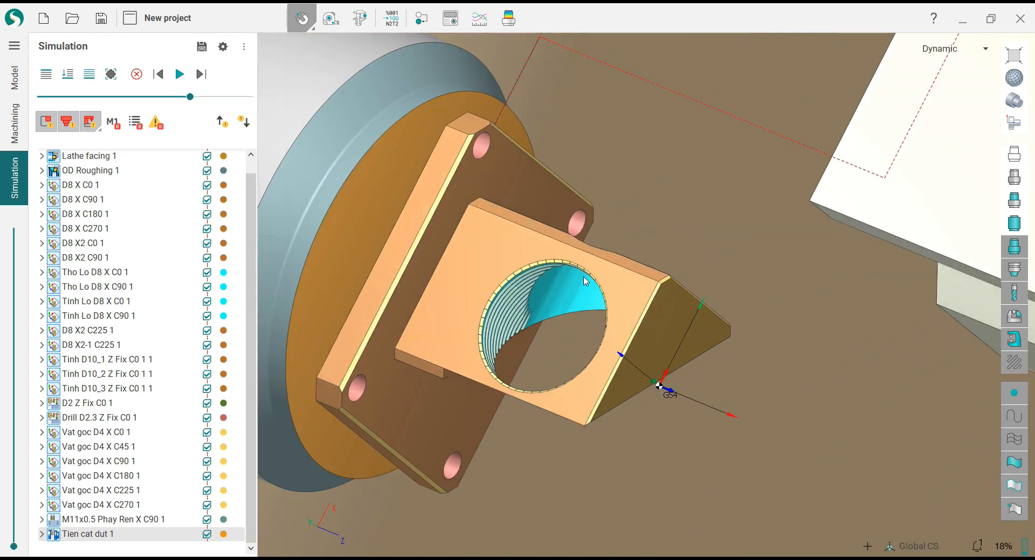
{"action": "scroll", "coordinate": [529, 290], "scroll_direction": "down", "scroll_amount": 3}
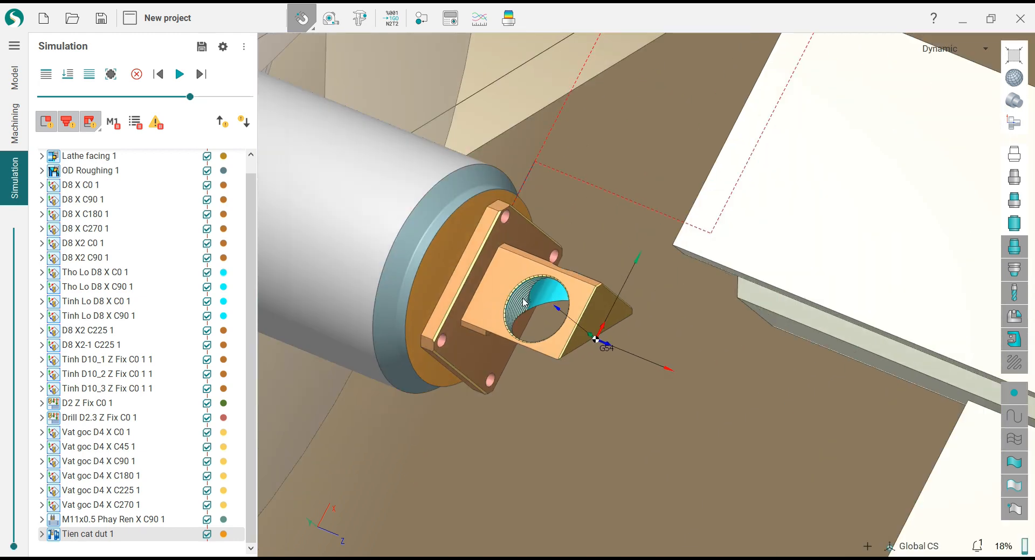
{"action": "middle_click_drag", "start_coordinate": [522, 298], "coordinate": [517, 248]}
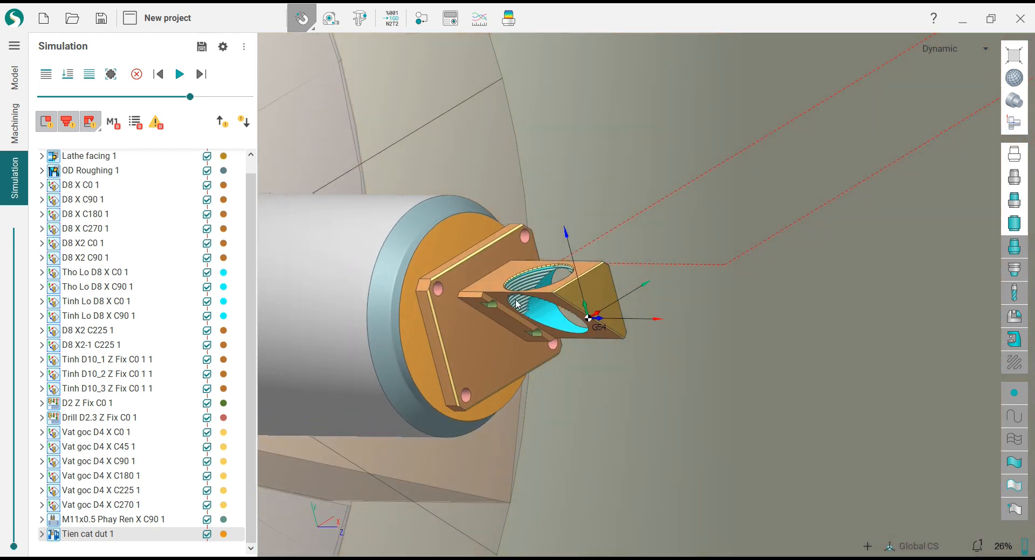
{"action": "scroll", "coordinate": [517, 301], "scroll_direction": "up", "scroll_amount": 5}
{"action": "mouse_move", "coordinate": [517, 300]}
{"action": "middle_mouse_down"}
{"action": "mouse_move", "coordinate": [489, 338]}
{"action": "mouse_move", "coordinate": [620, 363]}
{"action": "mouse_move", "coordinate": [574, 256]}
{"action": "mouse_move", "coordinate": [603, 295]}
{"action": "mouse_move", "coordinate": [576, 337]}
{"action": "mouse_move", "coordinate": [527, 347]}
{"action": "mouse_move", "coordinate": [514, 309]}
{"action": "mouse_move", "coordinate": [532, 326]}
{"action": "mouse_move", "coordinate": [551, 308]}
{"action": "mouse_move", "coordinate": [519, 298]}
{"action": "mouse_move", "coordinate": [529, 302]}
{"action": "middle_mouse_up"}
{"action": "scroll", "coordinate": [603, 295], "scroll_direction": "down", "scroll_amount": 1}
{"action": "scroll", "coordinate": [533, 325], "scroll_direction": "down", "scroll_amount": 2}
{"action": "scroll", "coordinate": [531, 318], "scroll_direction": "down", "scroll_amount": 3}
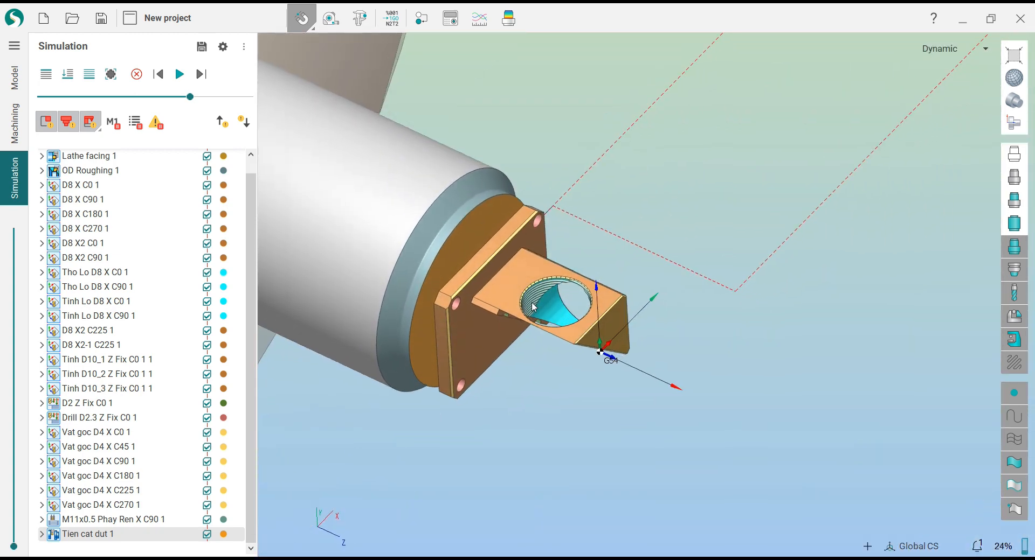
{"action": "scroll", "coordinate": [533, 313], "scroll_direction": "down", "scroll_amount": 5}
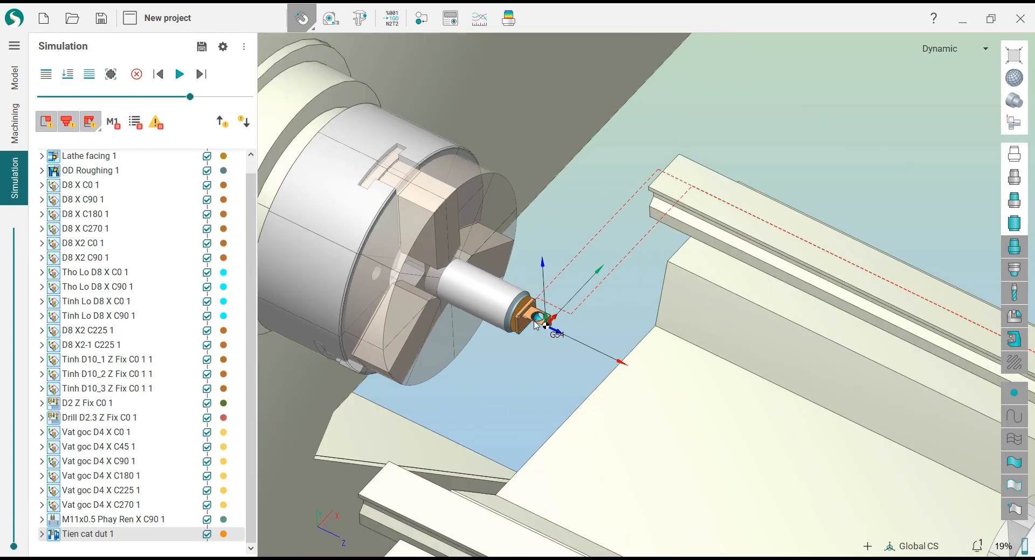
{"action": "middle_click_drag", "start_coordinate": [570, 276], "coordinate": [535, 303]}
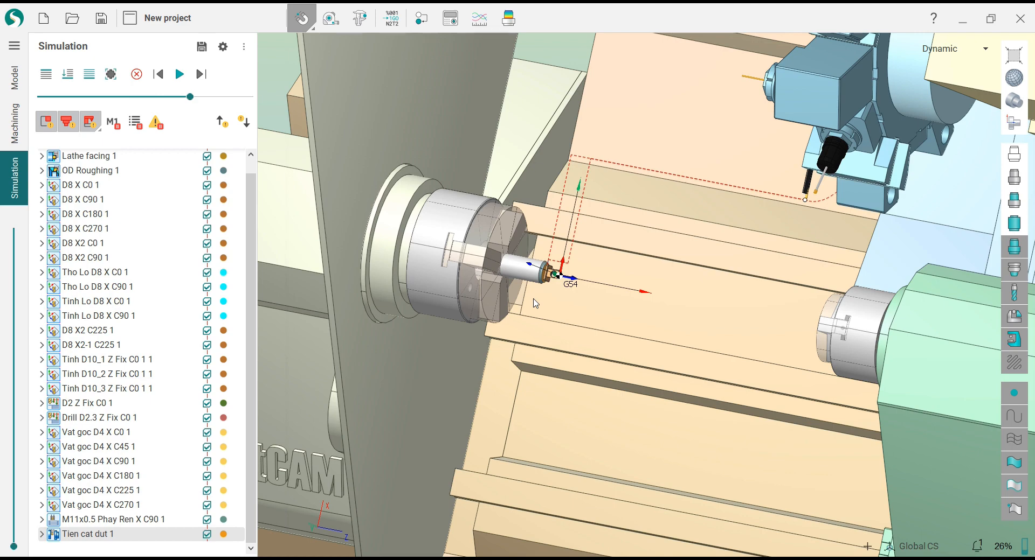